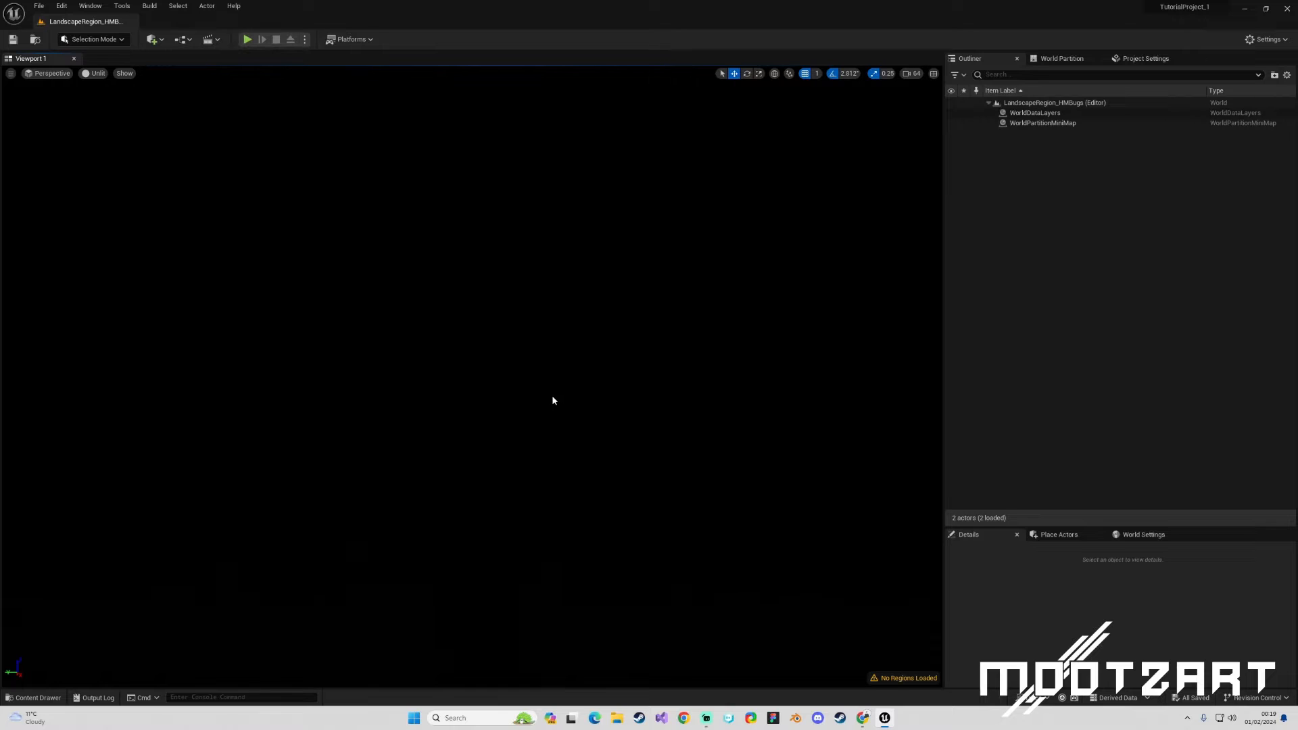
Step: Switch to Landscape mode, give the new landscape settings more room, and check the available section sizes
left_click(99, 41)
left_click(88, 67)
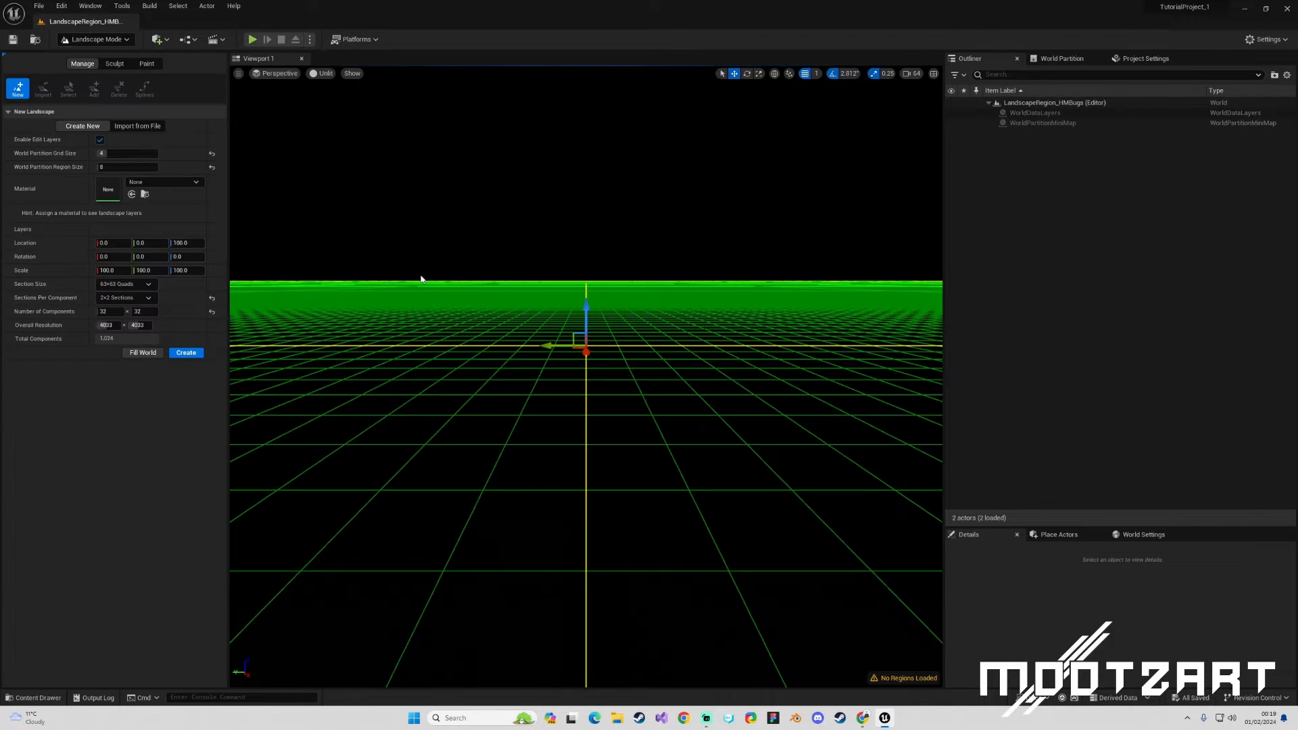
key("s")
right_click_drag(421, 279, 421, 317)
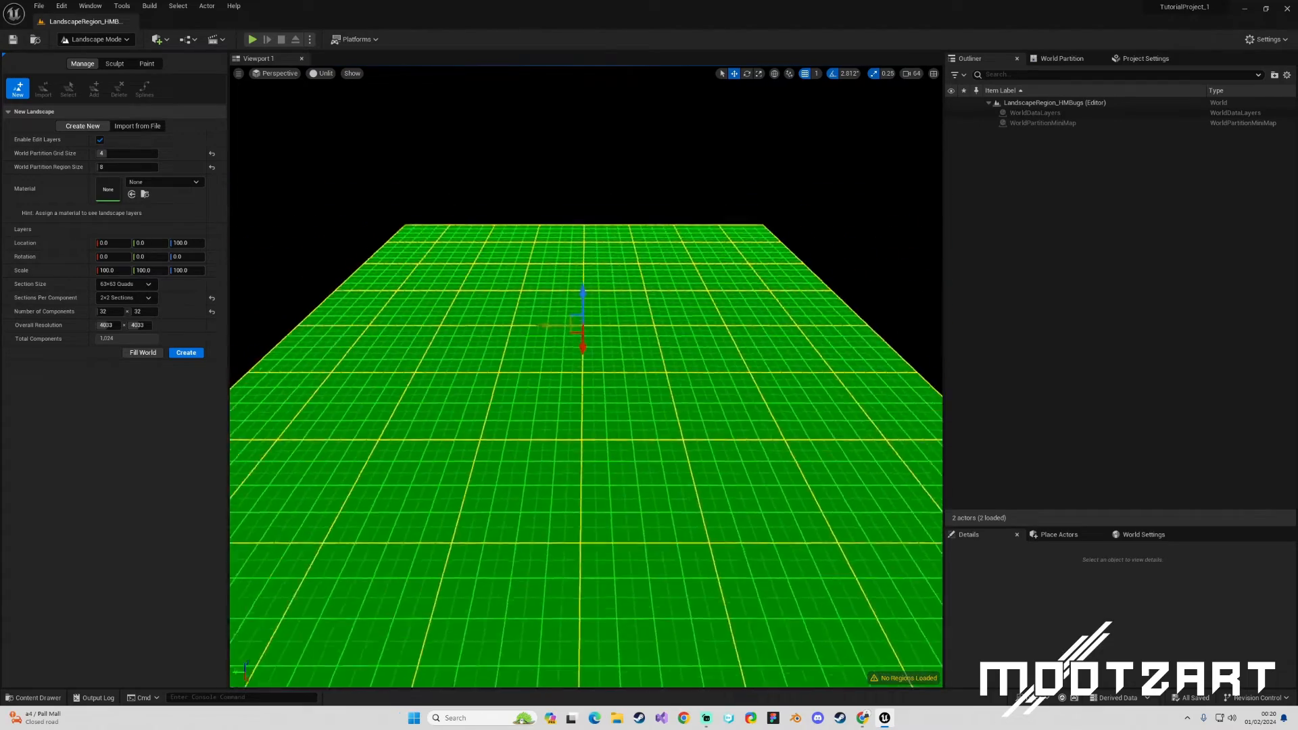
left_click_drag(943, 226, 1150, 221)
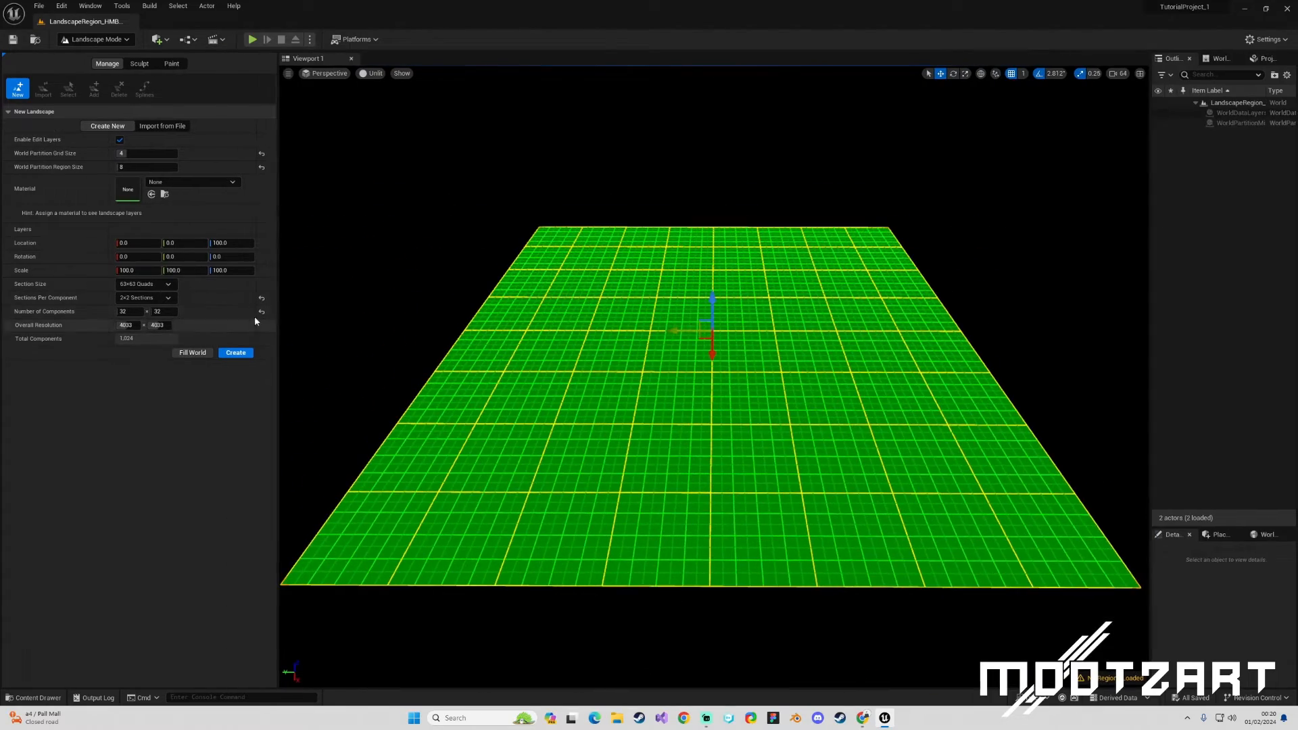
left_click(146, 284)
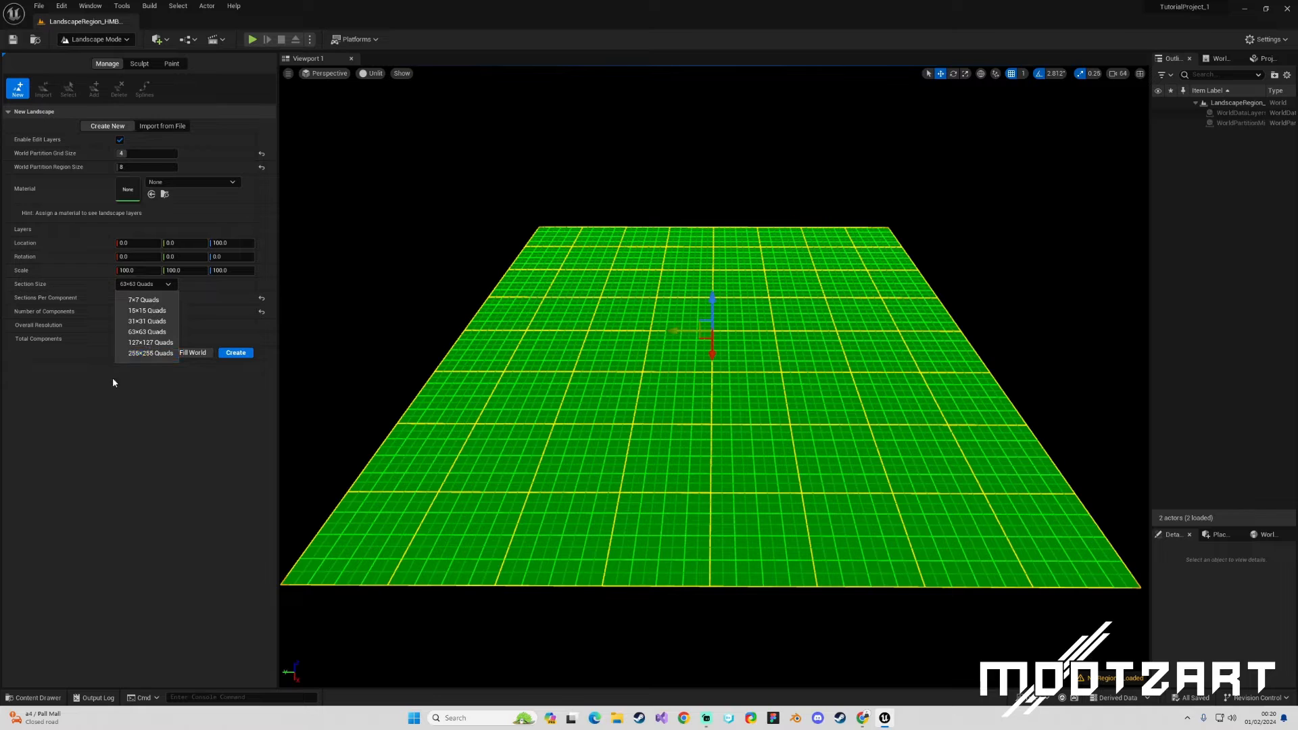
left_click(113, 382)
Step: Set the new landscape to import from file, using the 4033x4033 PNG heightmap on the Desktop as a single, non-tiled image
left_click(161, 127)
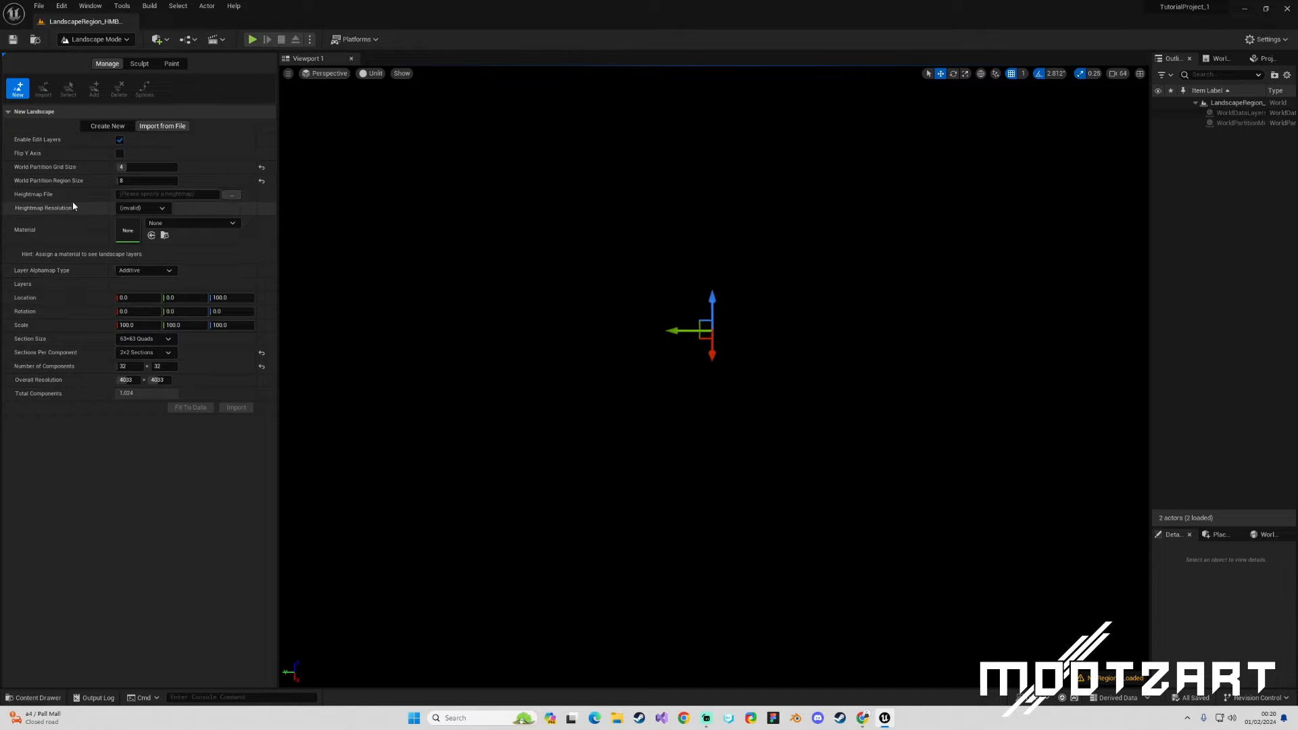
left_click(230, 196)
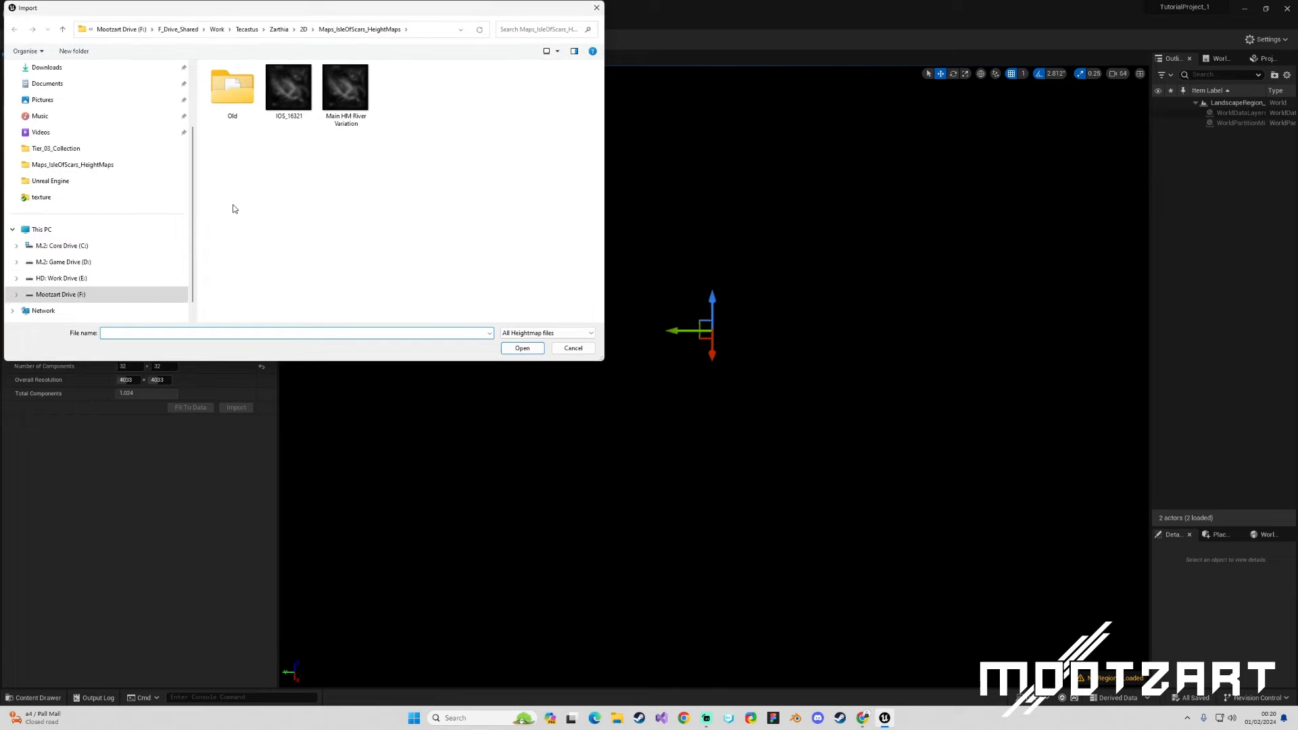
left_click(426, 29)
left_click(309, 233)
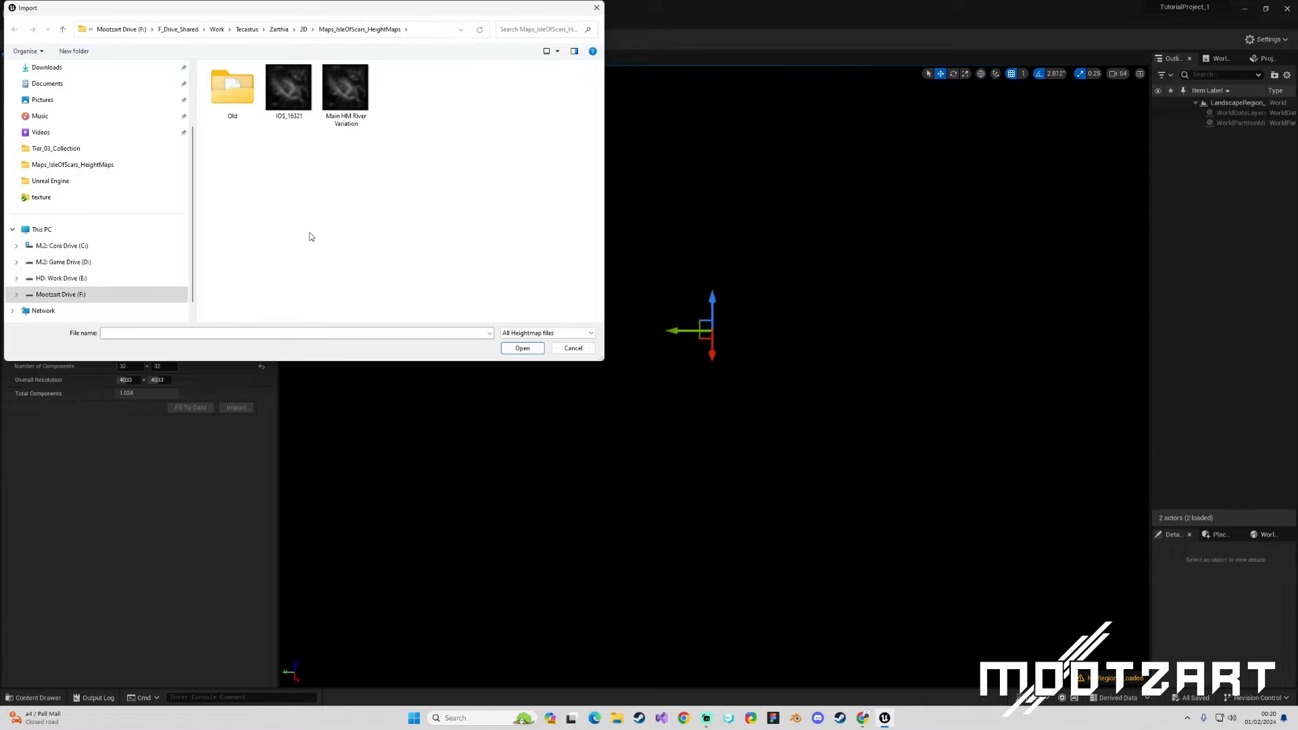
scroll(88, 208, "up", 2)
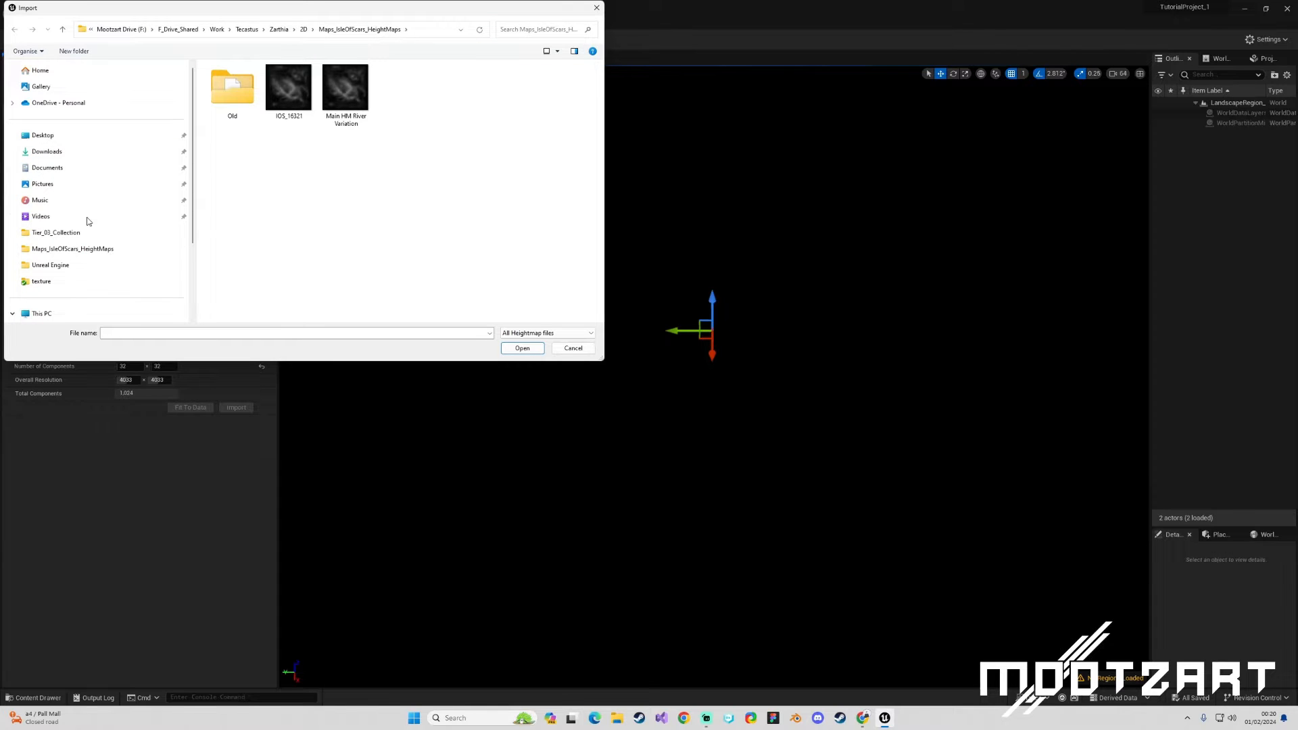
left_click(62, 136)
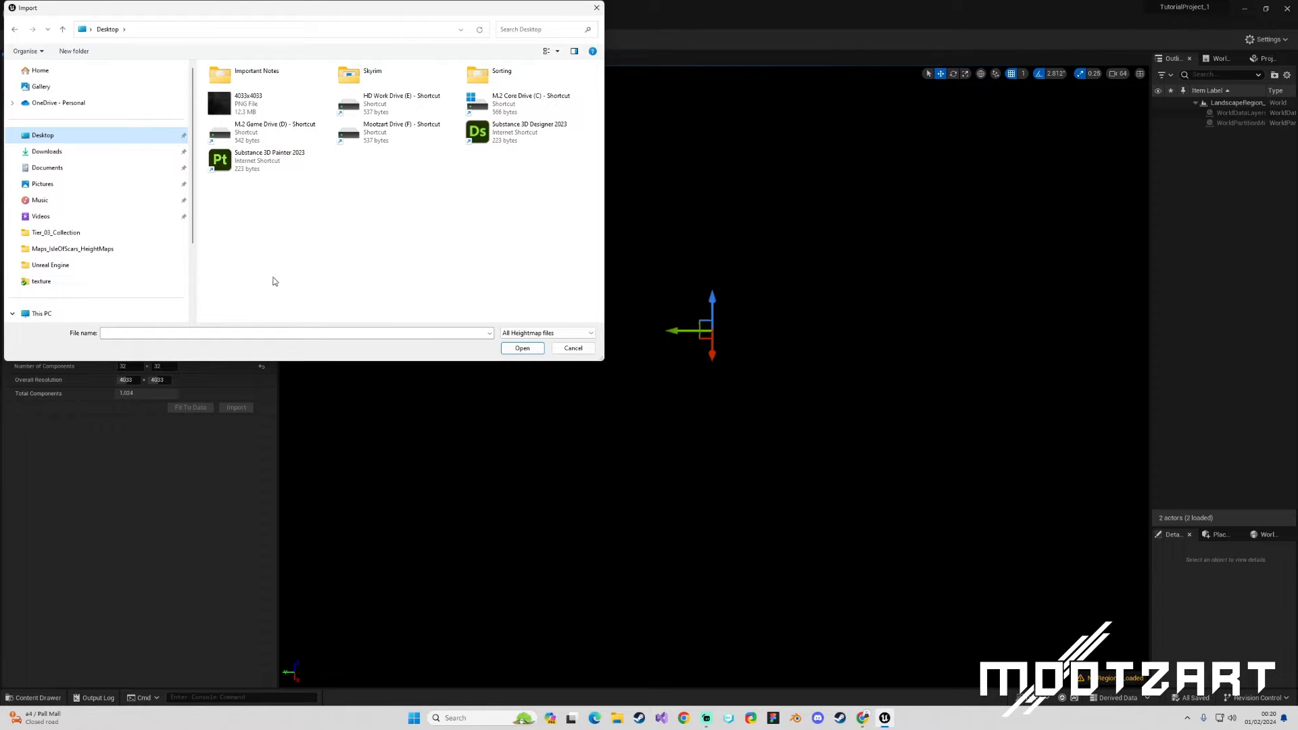
left_click(248, 102)
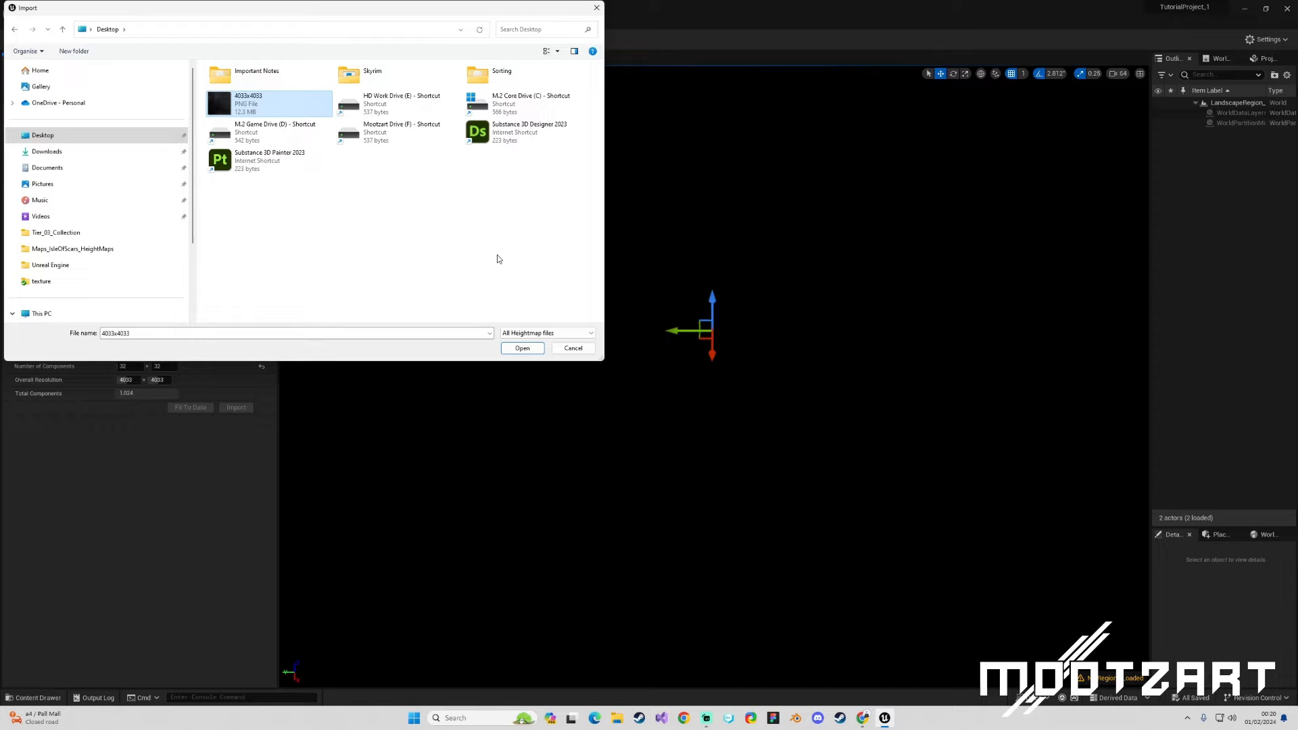
left_click(525, 350)
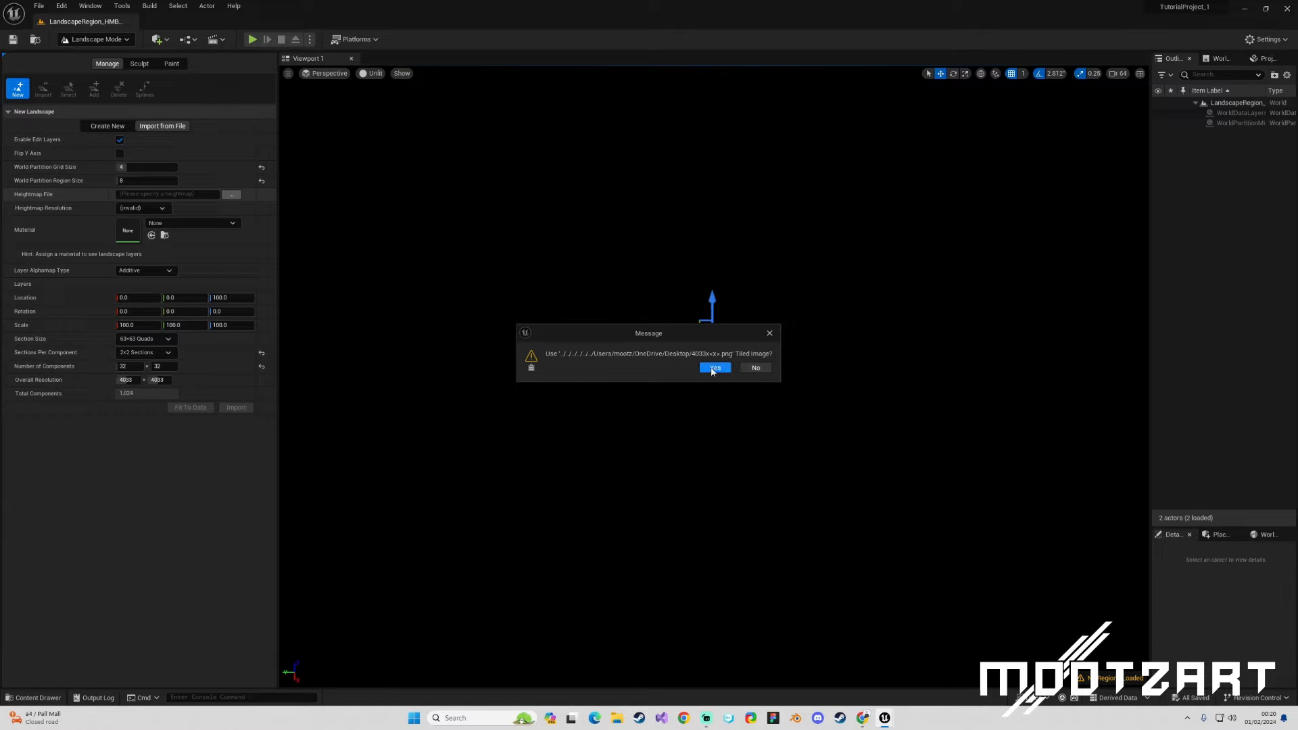
left_click(749, 366)
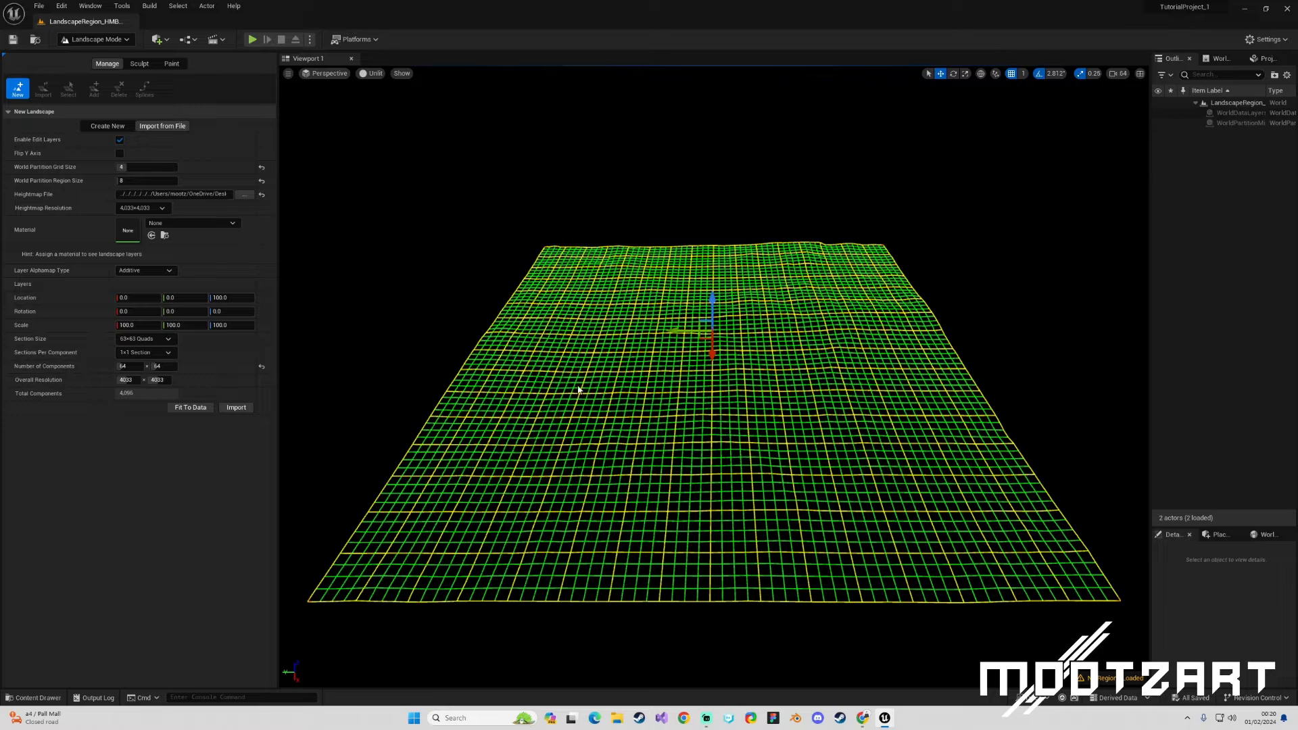
Step: Set the number of components to 32 × 32 and the sections per component to 2×2
left_click(128, 367)
type("32")
key("Tab")
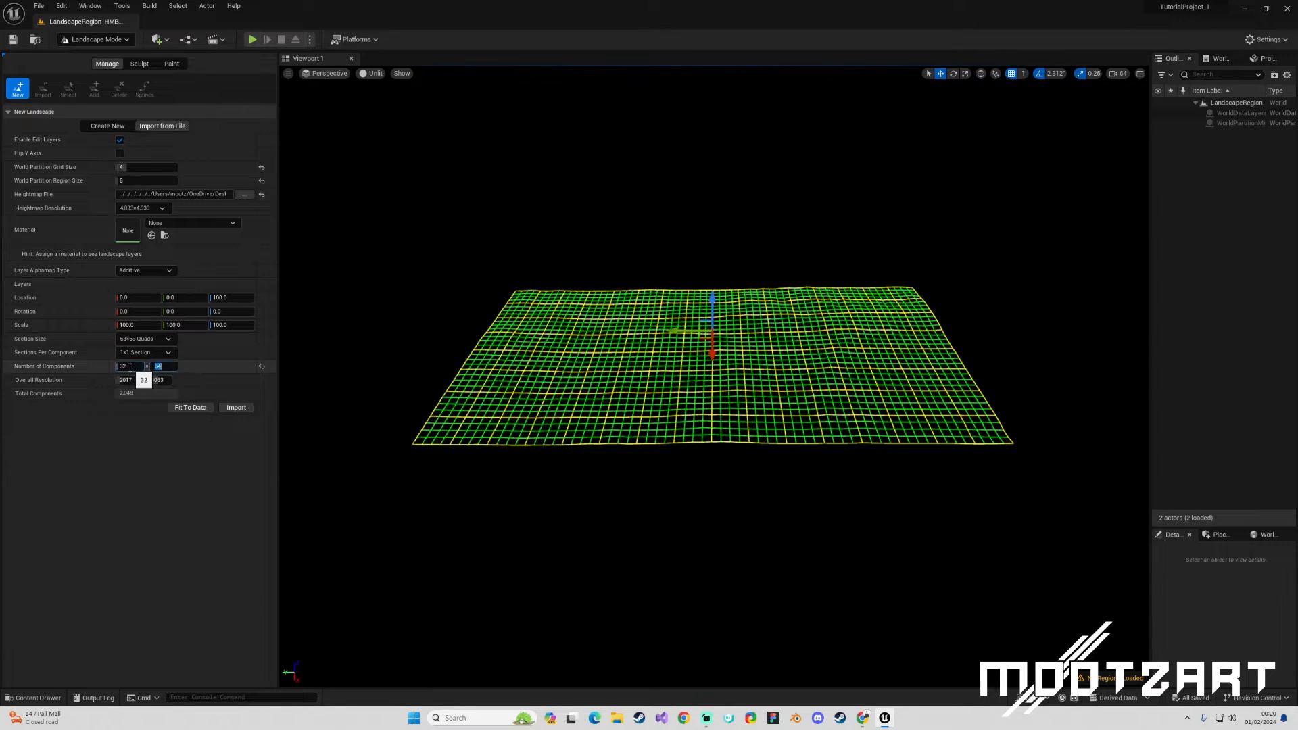
type("32")
left_click(147, 407)
left_click(148, 353)
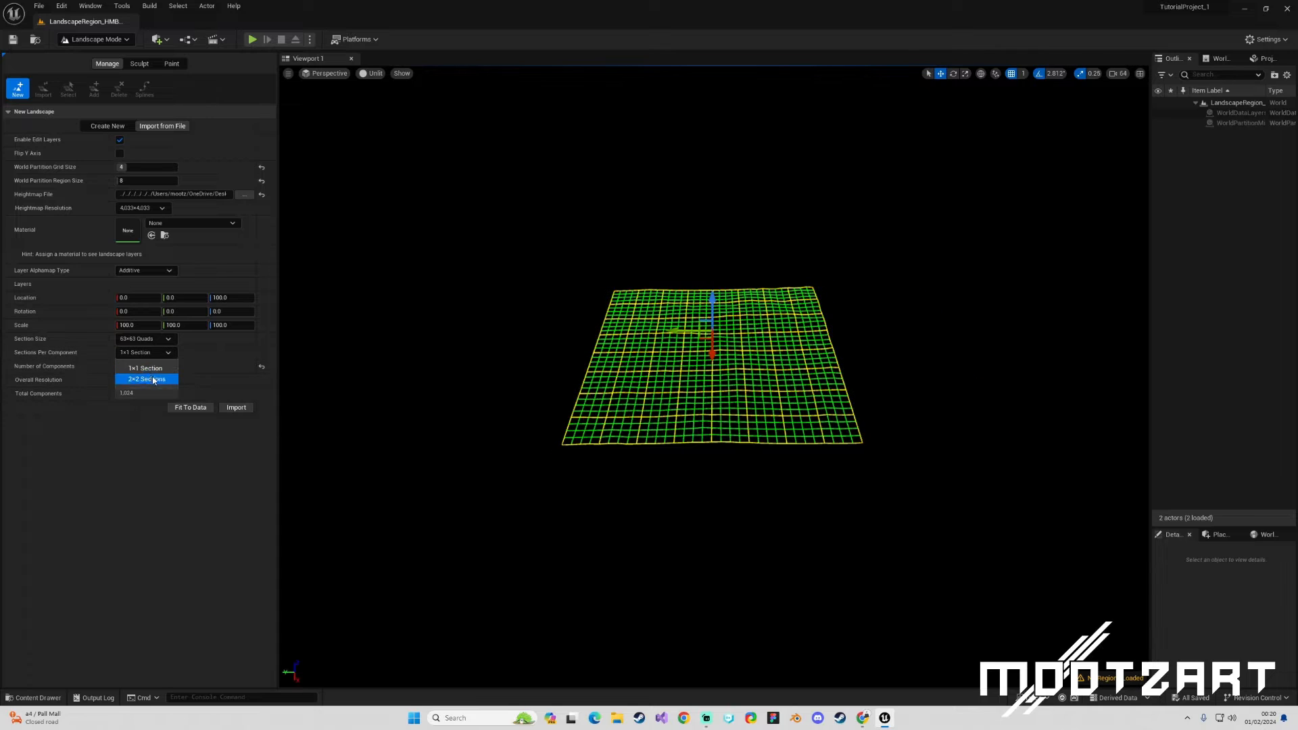
left_click(147, 378)
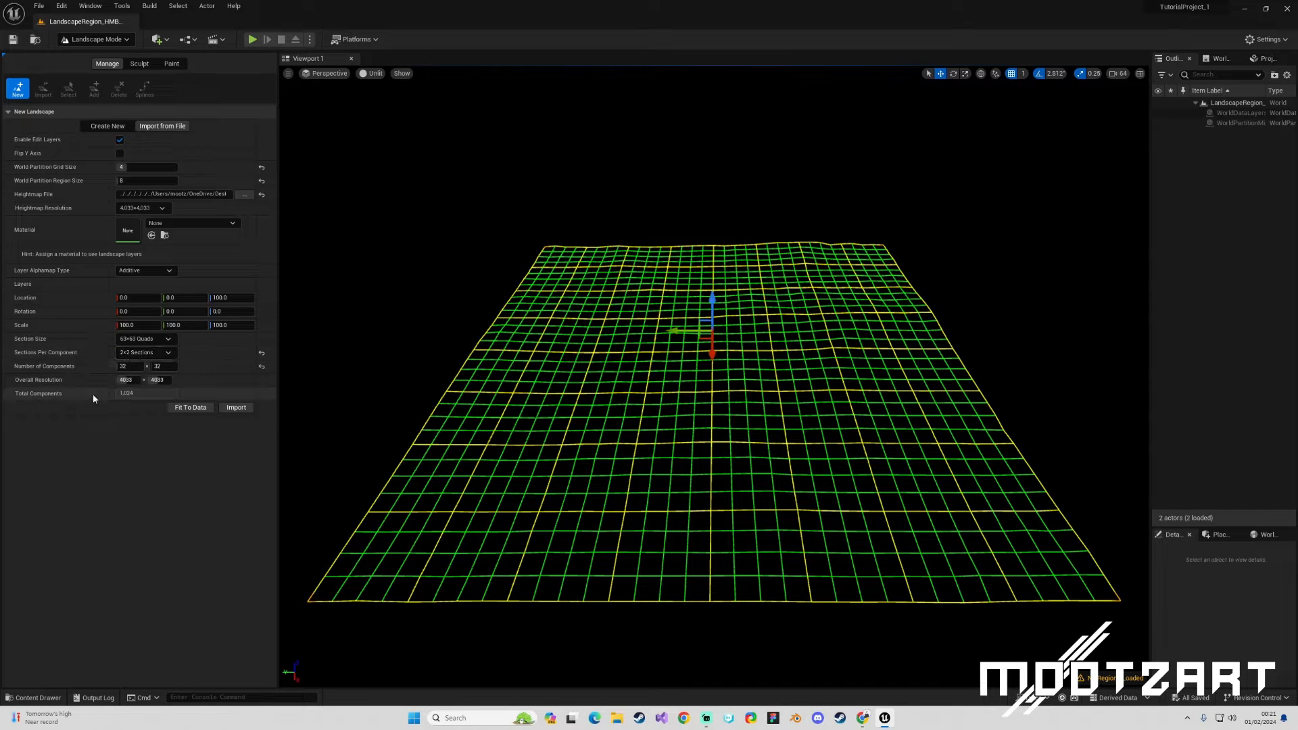
Step: Check the heightmap preview in the viewport and import the landscape
mouse_move(312, 405)
right_mouse_down()
mouse_move(284, 410)
mouse_move(297, 408)
right_mouse_up()
key("d")
key("s")
key("a")
key("w")
right_click_drag(637, 383, 637, 382)
key("s")
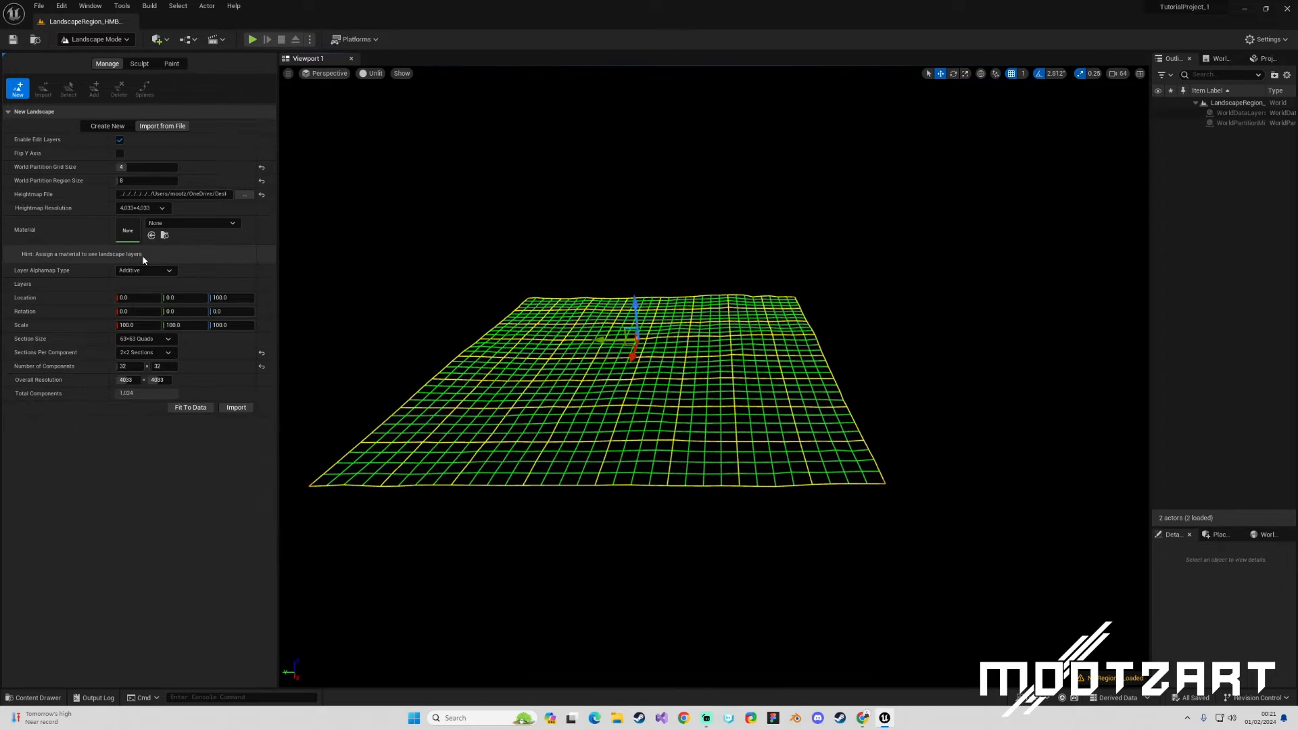
left_click(231, 409)
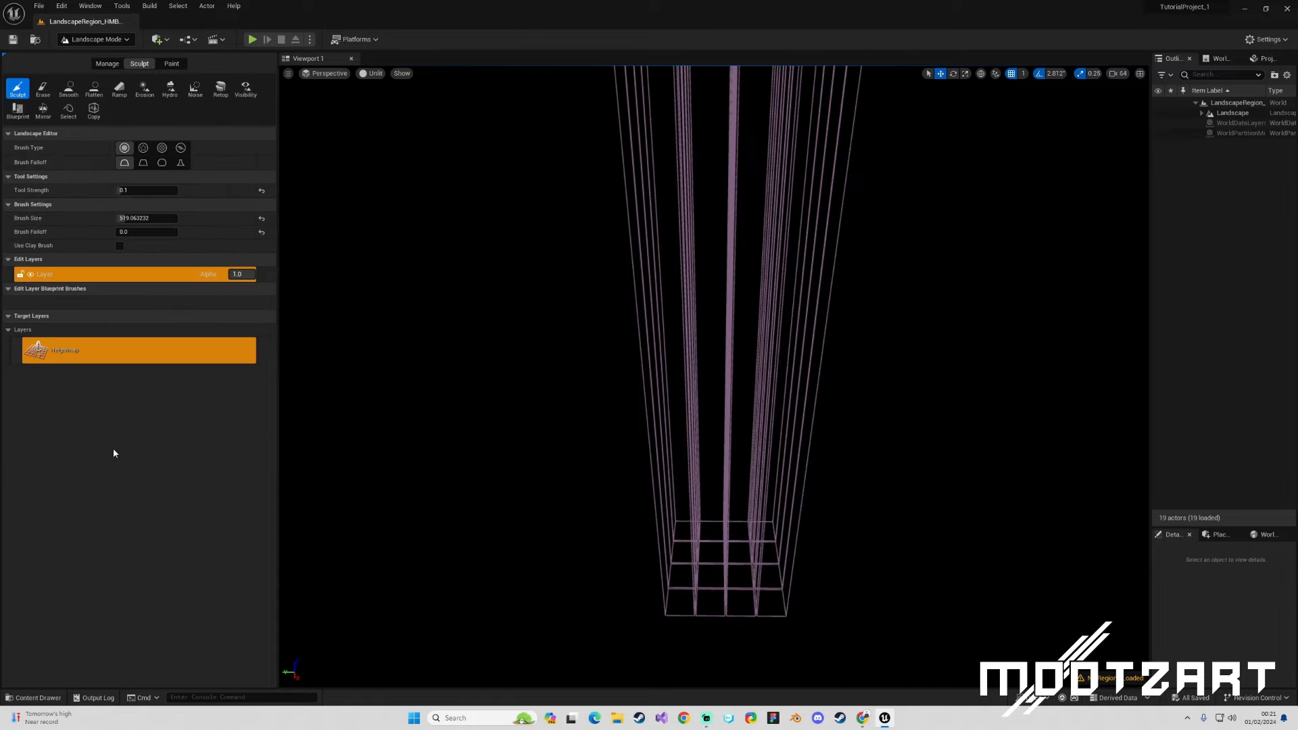
Step: View the landscape region volumes from several angles and return to Selection mode
right_click_drag(502, 141, 502, 142)
right_click_drag(602, 205, 602, 205)
right_click_drag(760, 268, 760, 268)
left_click(94, 39)
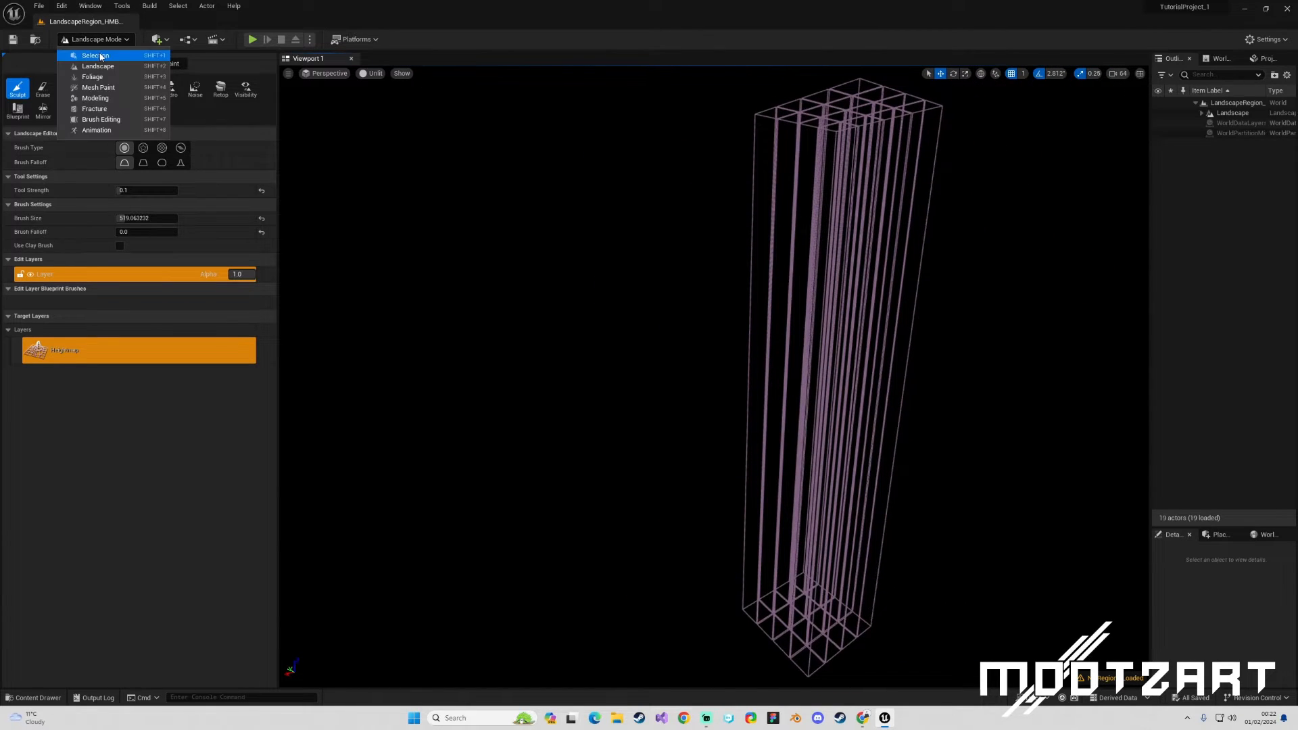
left_click(85, 51)
right_click_drag(1146, 156, 1146, 155)
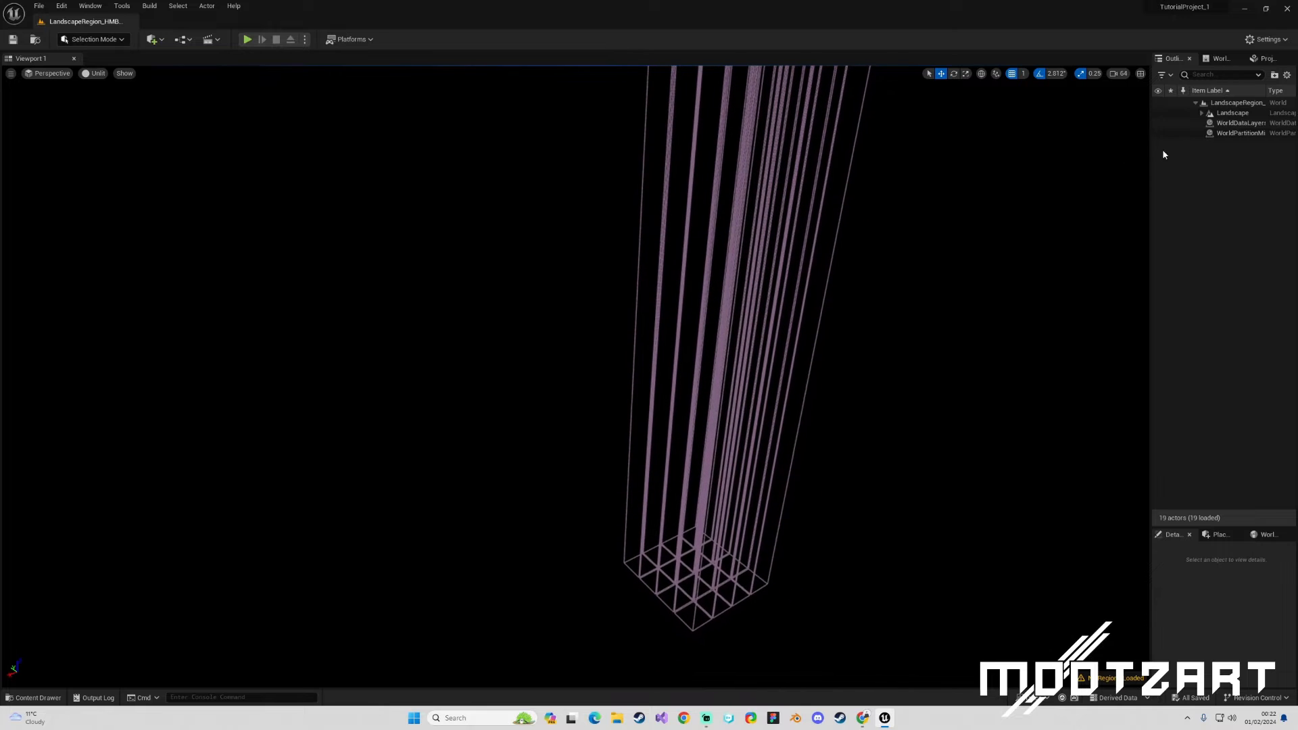
Step: Select the whole landscape grid in the World Partition map and load the selected regions
left_click_drag(1151, 160, 988, 159)
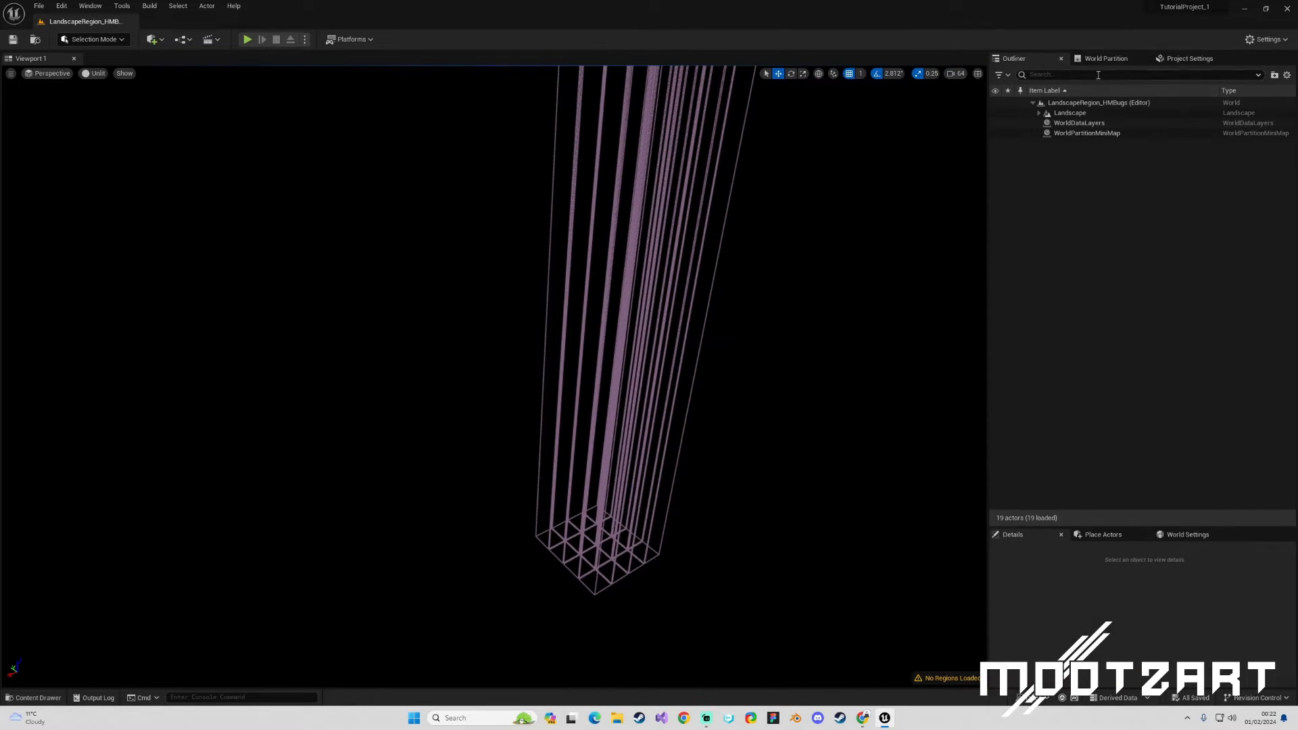
left_click(1106, 58)
scroll(1128, 168, "down", 2)
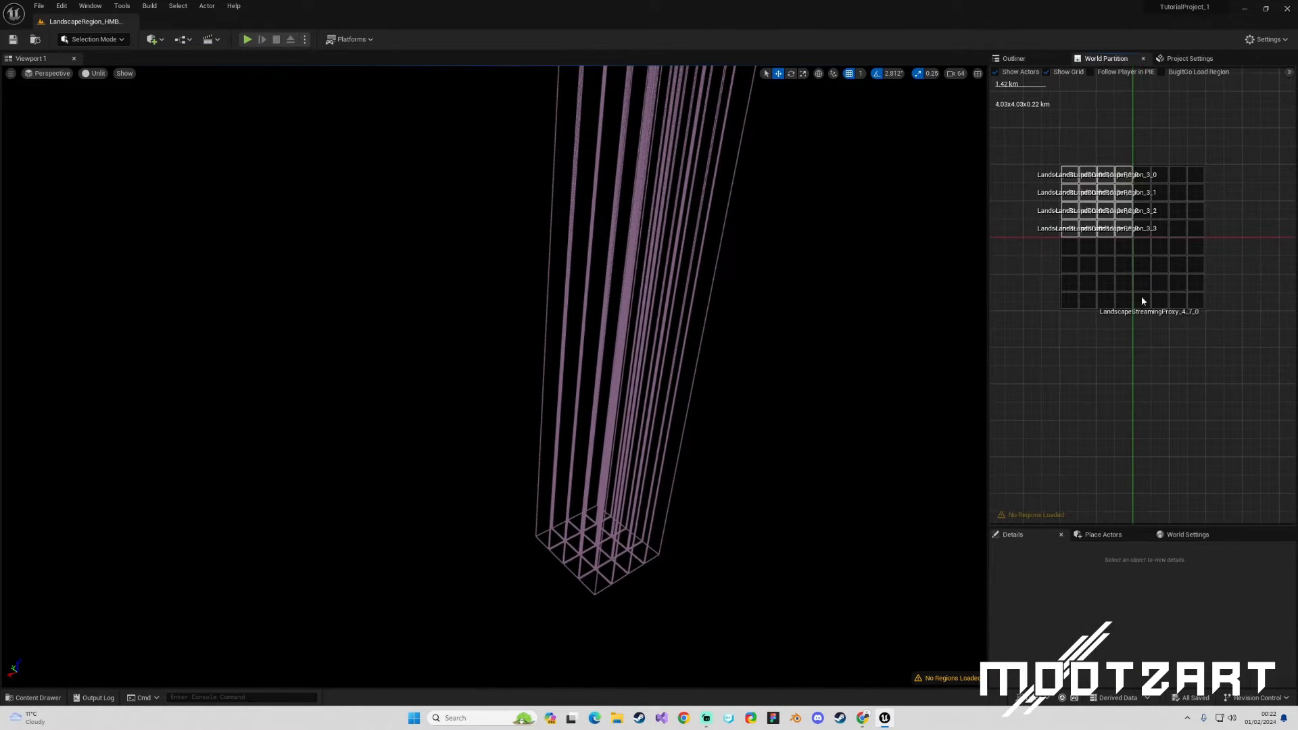
right_click_drag(832, 395, 833, 395)
right_click_drag(826, 345, 826, 345)
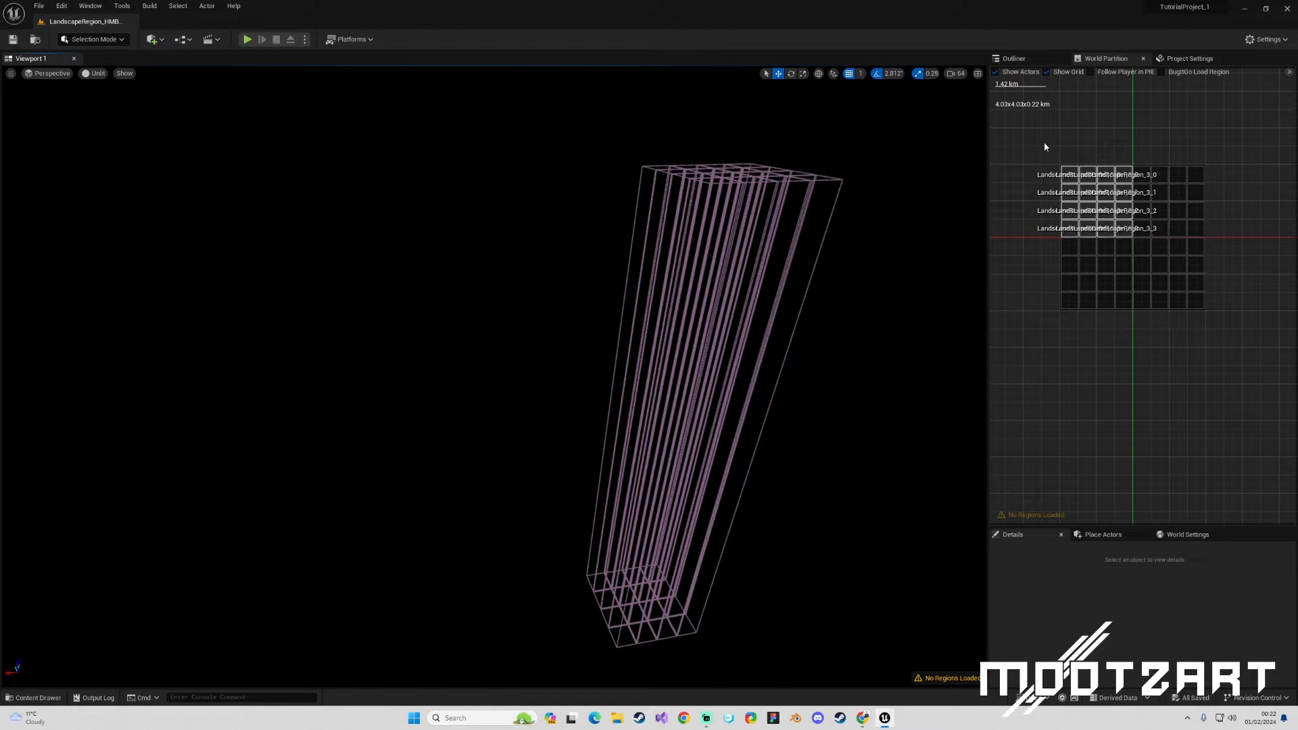
left_click_drag(1041, 142, 1229, 333)
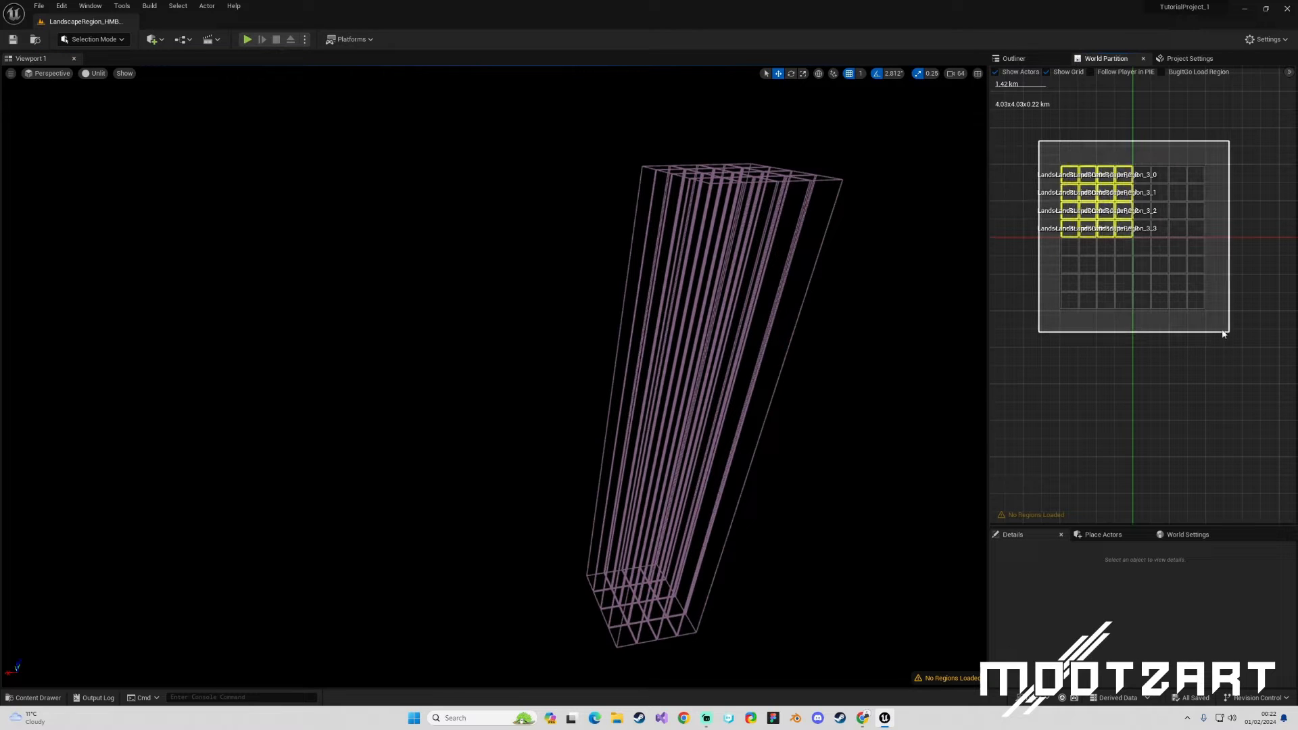
right_click(1129, 216)
left_click(1173, 252)
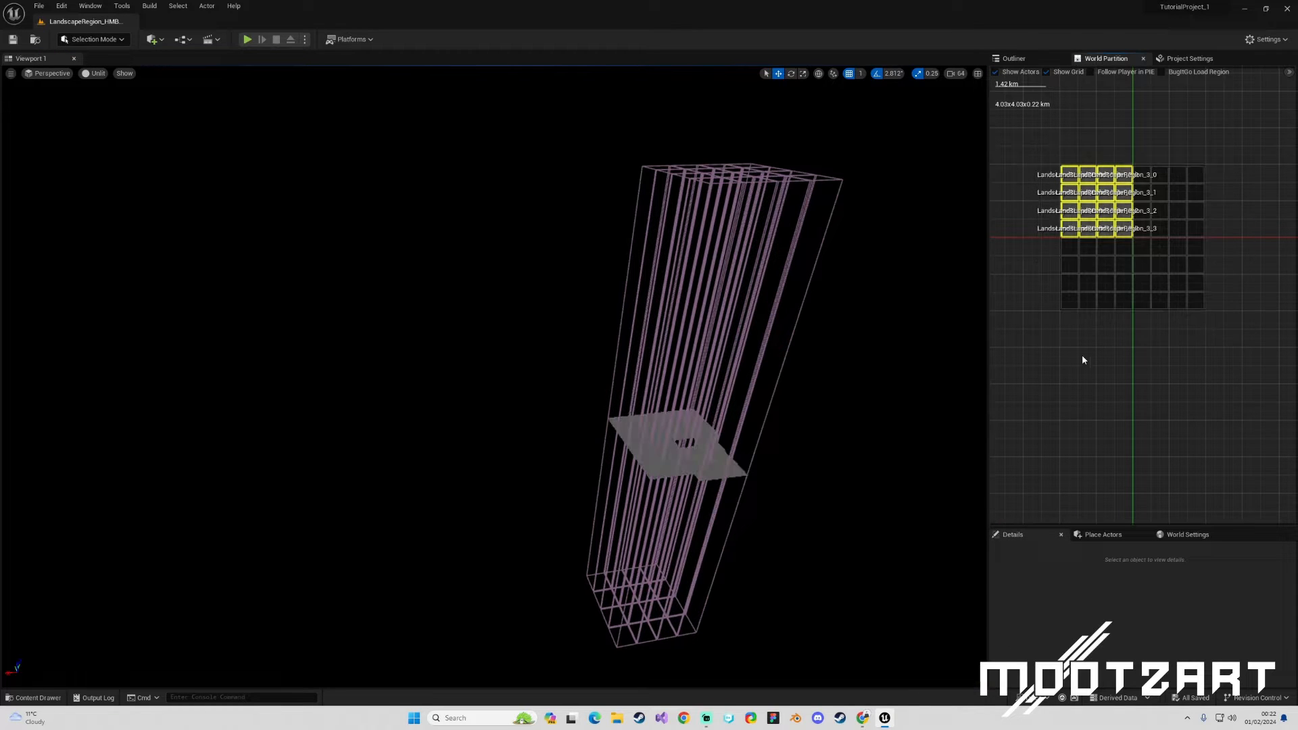
Step: Fly around the loaded landscape and examine its tiles for gaps inside the region volumes
right_click_drag(777, 359, 710, 419)
key("w")
key("d")
mouse_move(872, 365)
right_mouse_down()
mouse_move(737, 352)
mouse_move(690, 331)
mouse_move(767, 341)
mouse_move(805, 303)
mouse_move(872, 277)
mouse_move(822, 303)
mouse_move(852, 302)
mouse_move(862, 281)
mouse_move(855, 301)
right_mouse_up()
key("d")
key("s")
key("a")
key("w")
key("s")
key("d")
key("s")
key("w")
key("s")
right_click_drag(729, 324, 729, 350)
left_click(1078, 255)
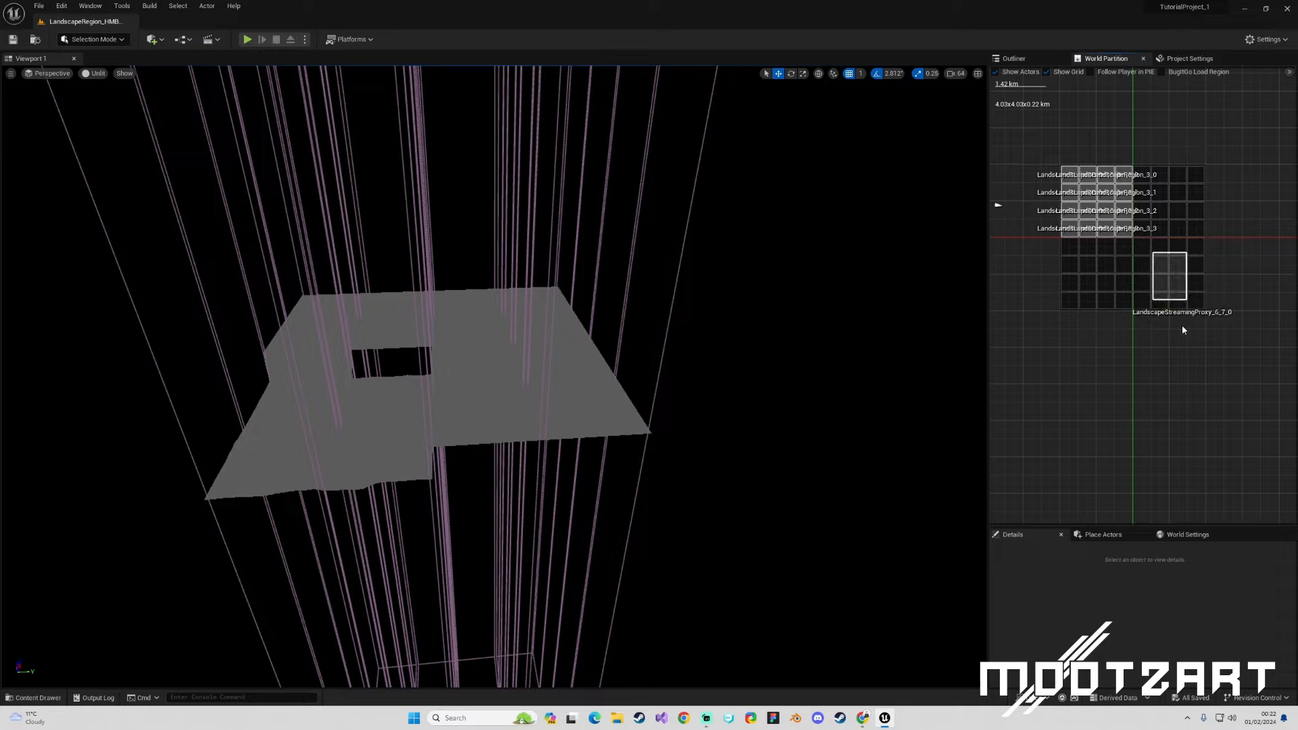
left_click_drag(1029, 144, 1198, 327)
right_click(1171, 276)
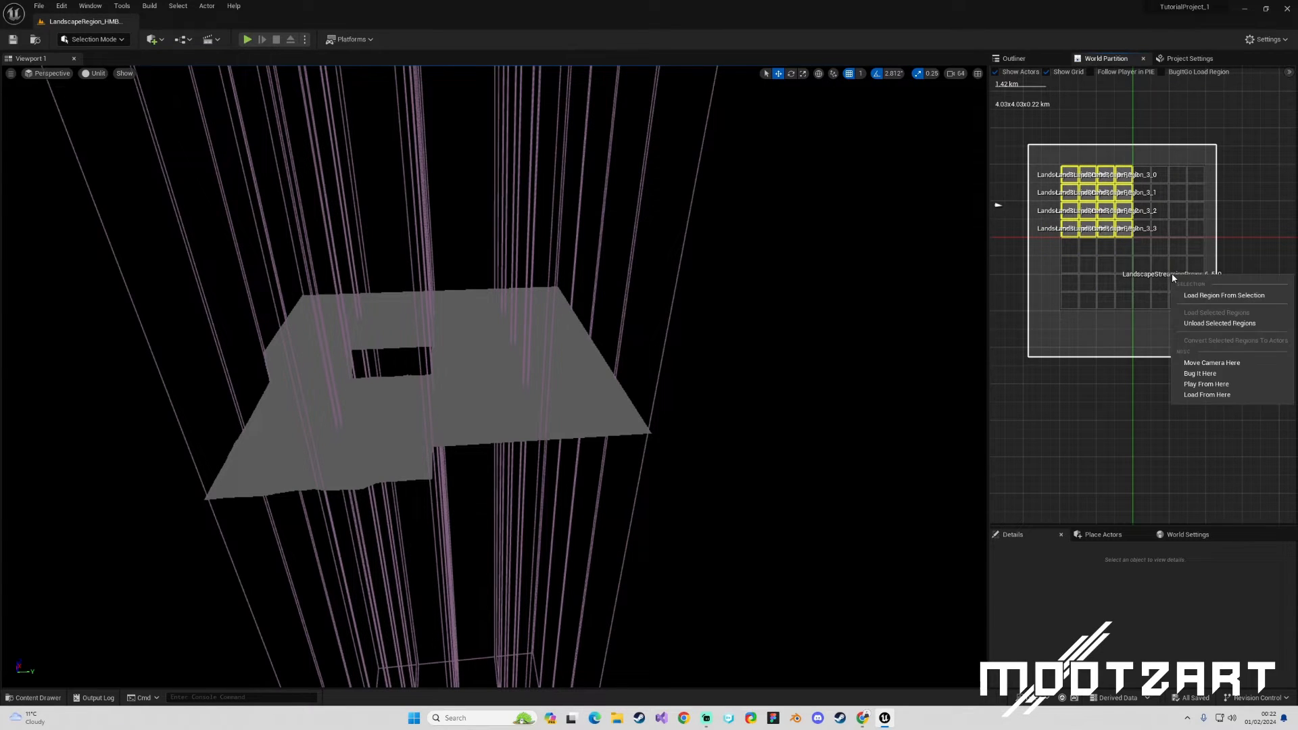
left_click(1117, 381)
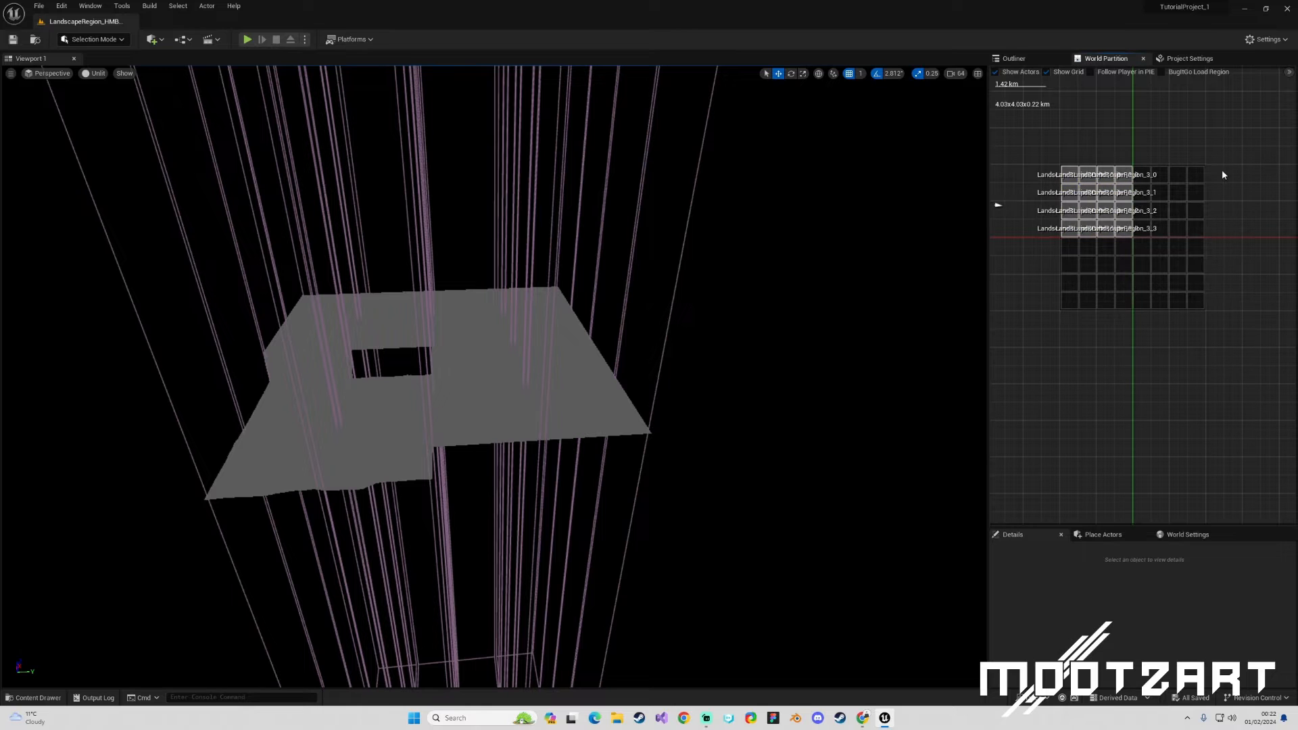
Step: Compare the terrain tiles and region volumes in the viewport with the grid in the World Partition map
right_click_drag(730, 338, 608, 280)
right_click_drag(579, 372, 364, 596)
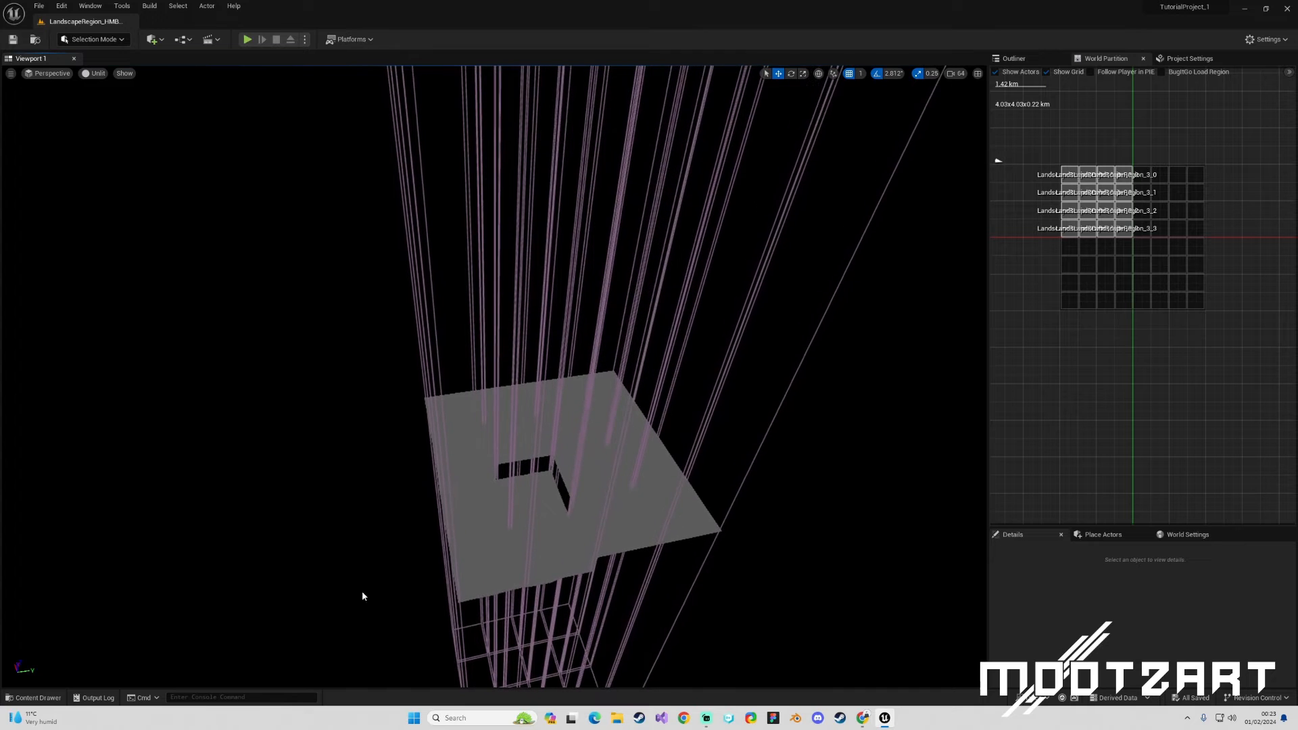
right_click_drag(661, 473, 666, 440)
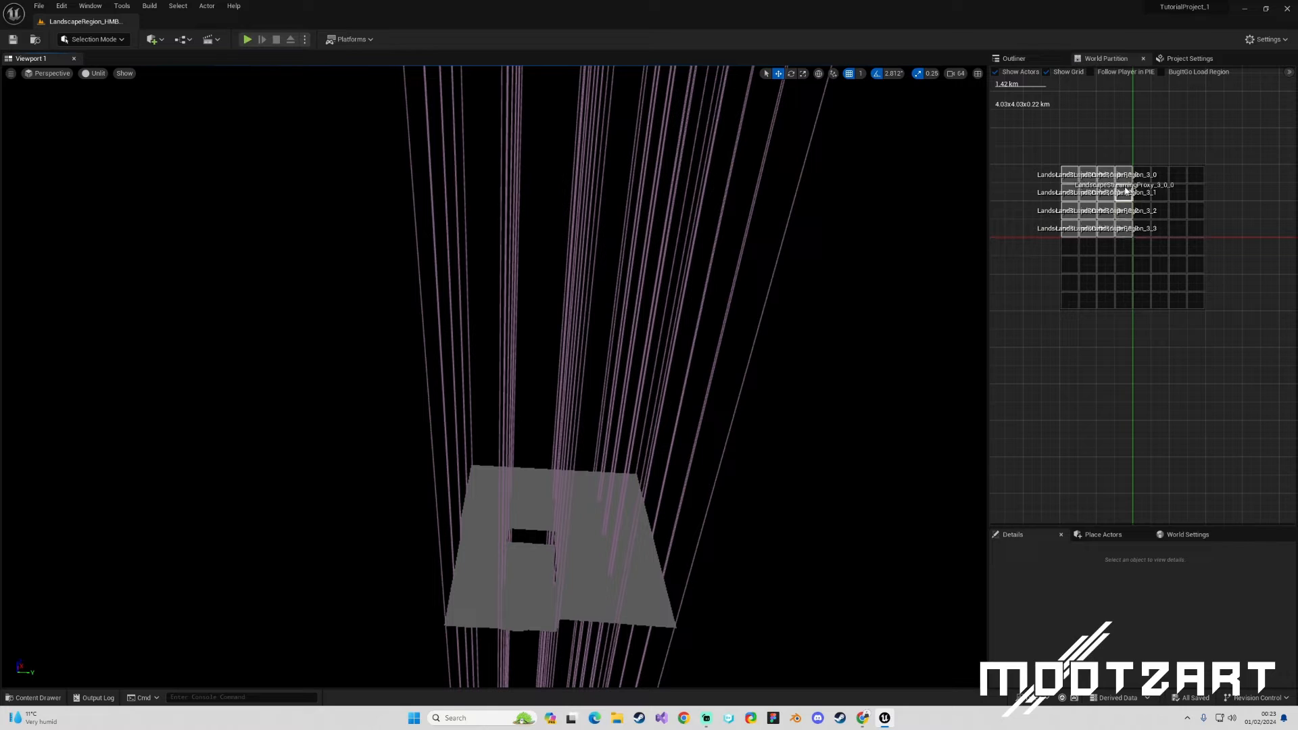
middle_click_drag(1058, 144, 1208, 148)
key("s")
right_click_drag(824, 300, 824, 300)
key("d")
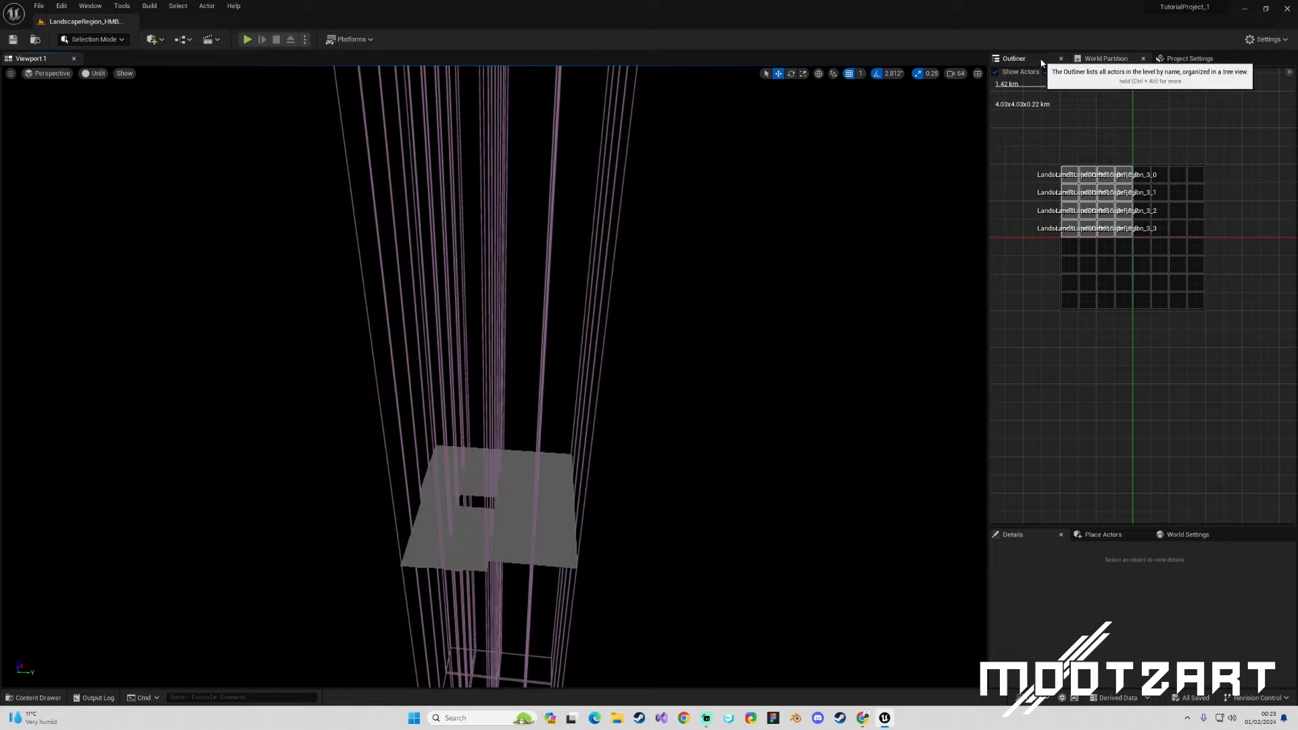
Step: Expand the Landscape actor in the Outliner and select it together with all its regions and streaming proxies
left_click(1038, 59)
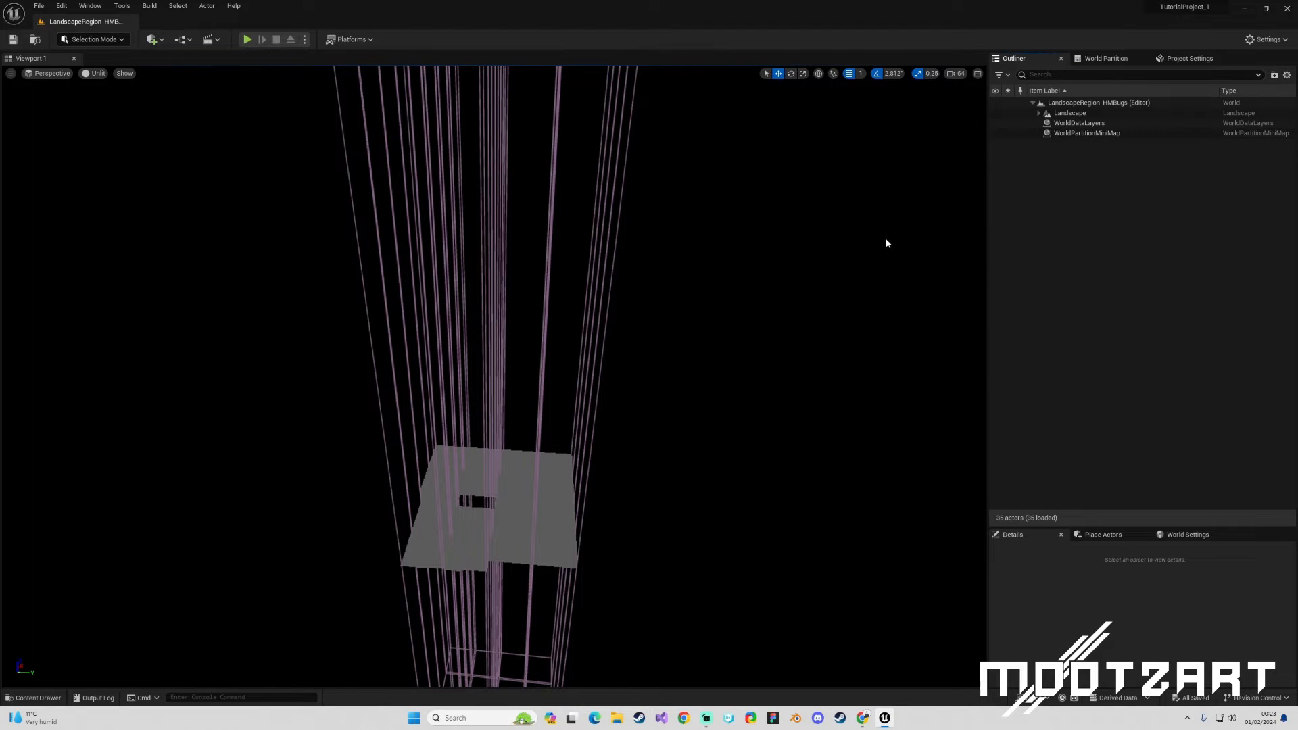
left_click(1039, 112)
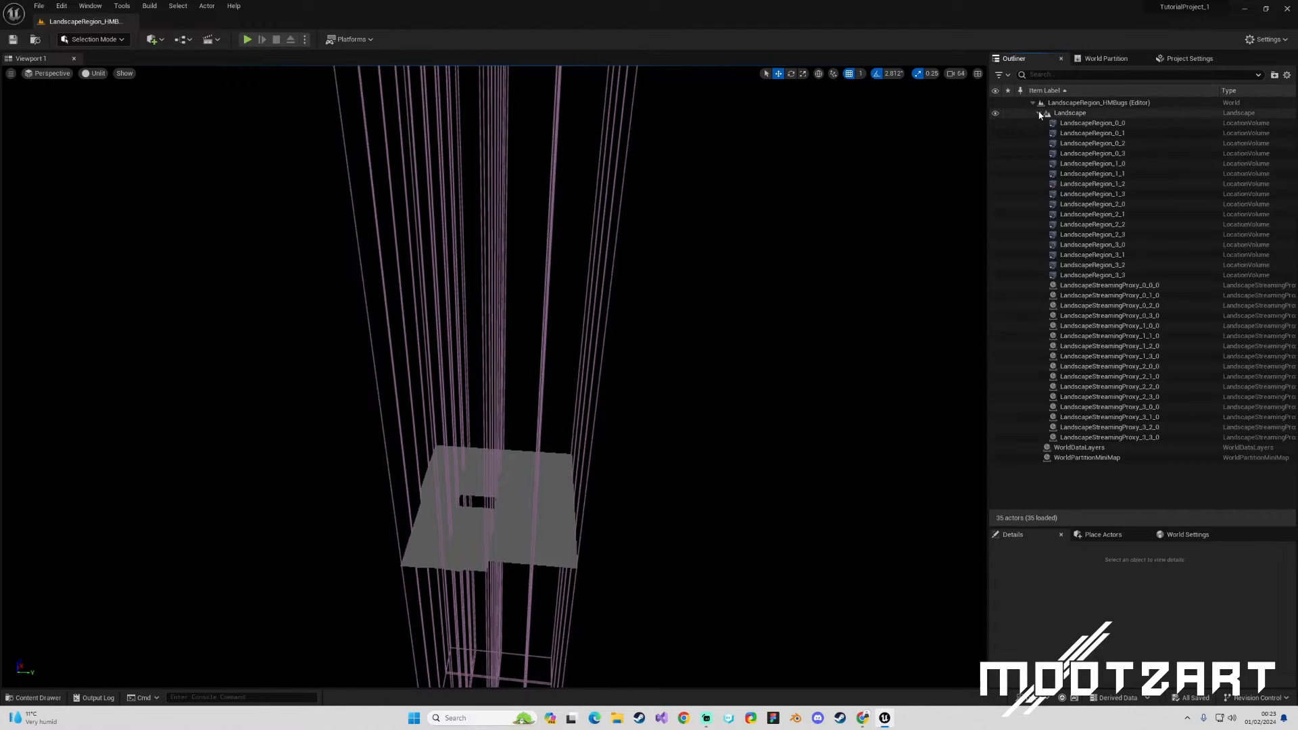
left_click(1067, 113)
left_click(1102, 438, "shift")
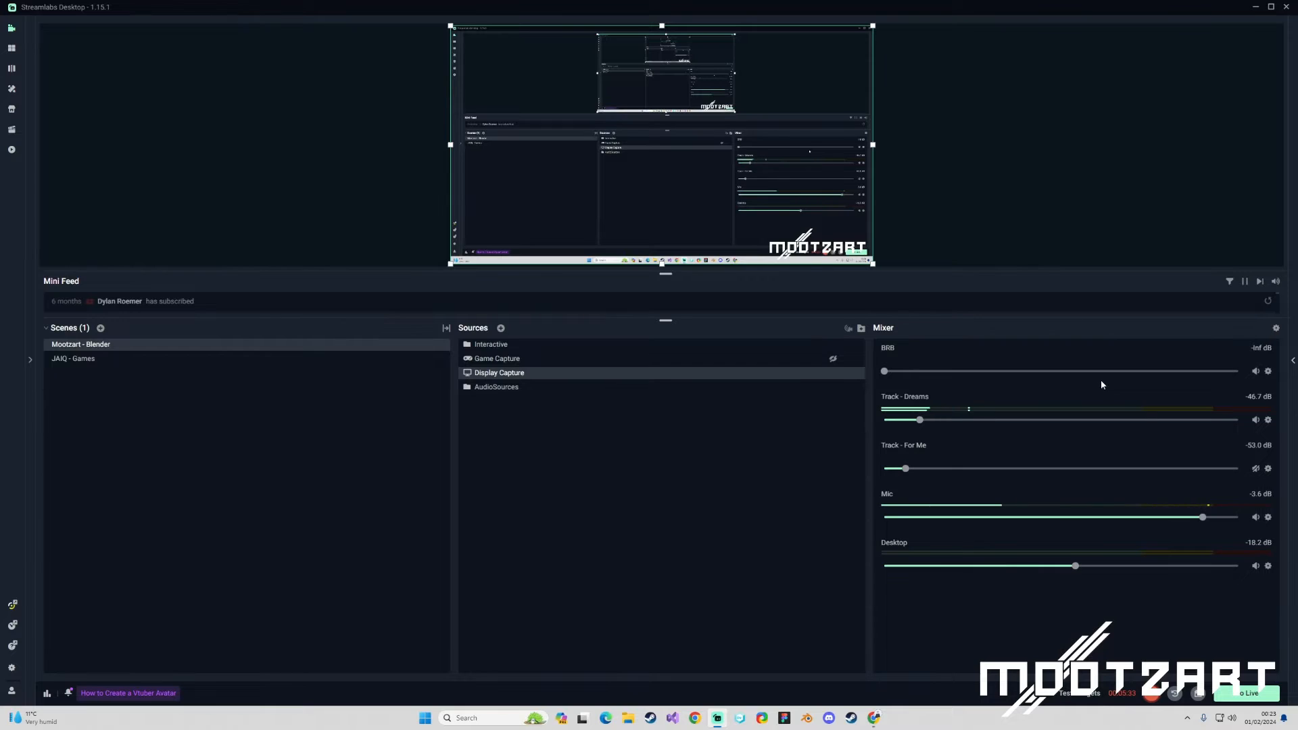
left_click(798, 492)
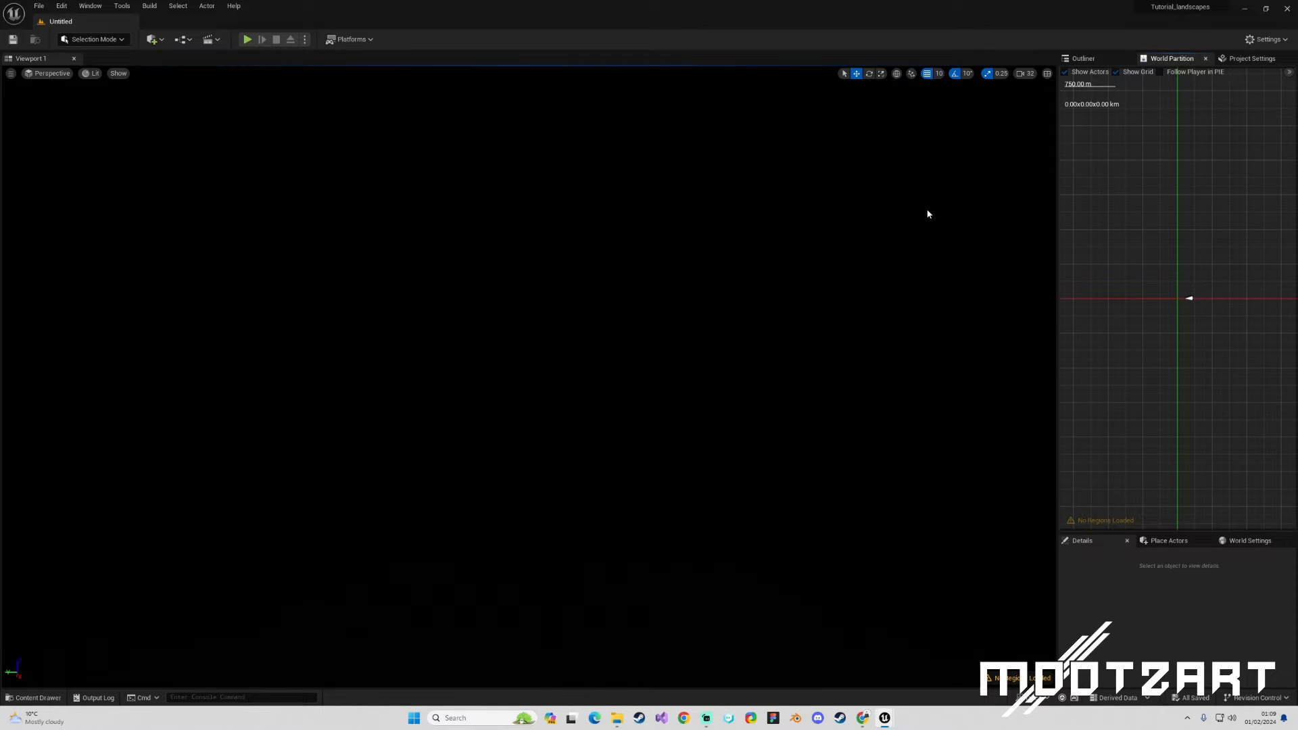
left_click(92, 39)
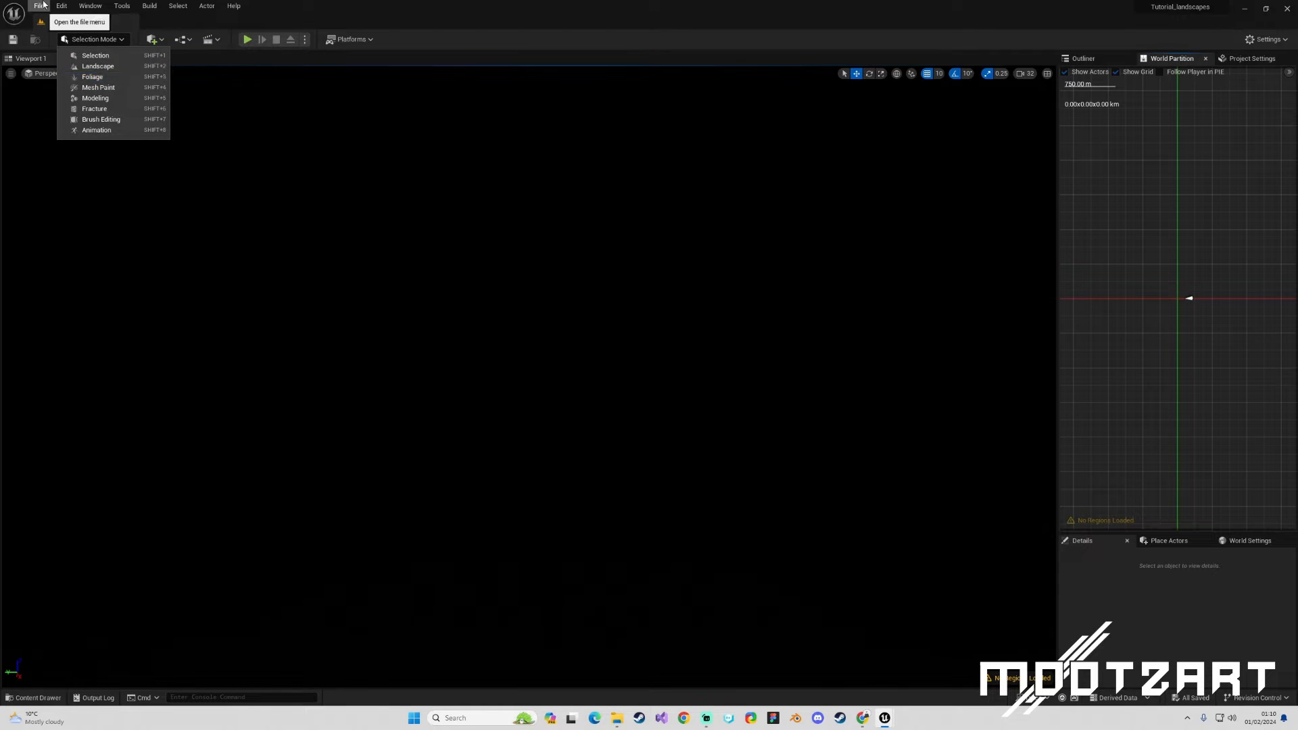
Step: Save the current level as HM_Import_2 in the Levels folder
left_click(458, 286)
left_click(39, 5)
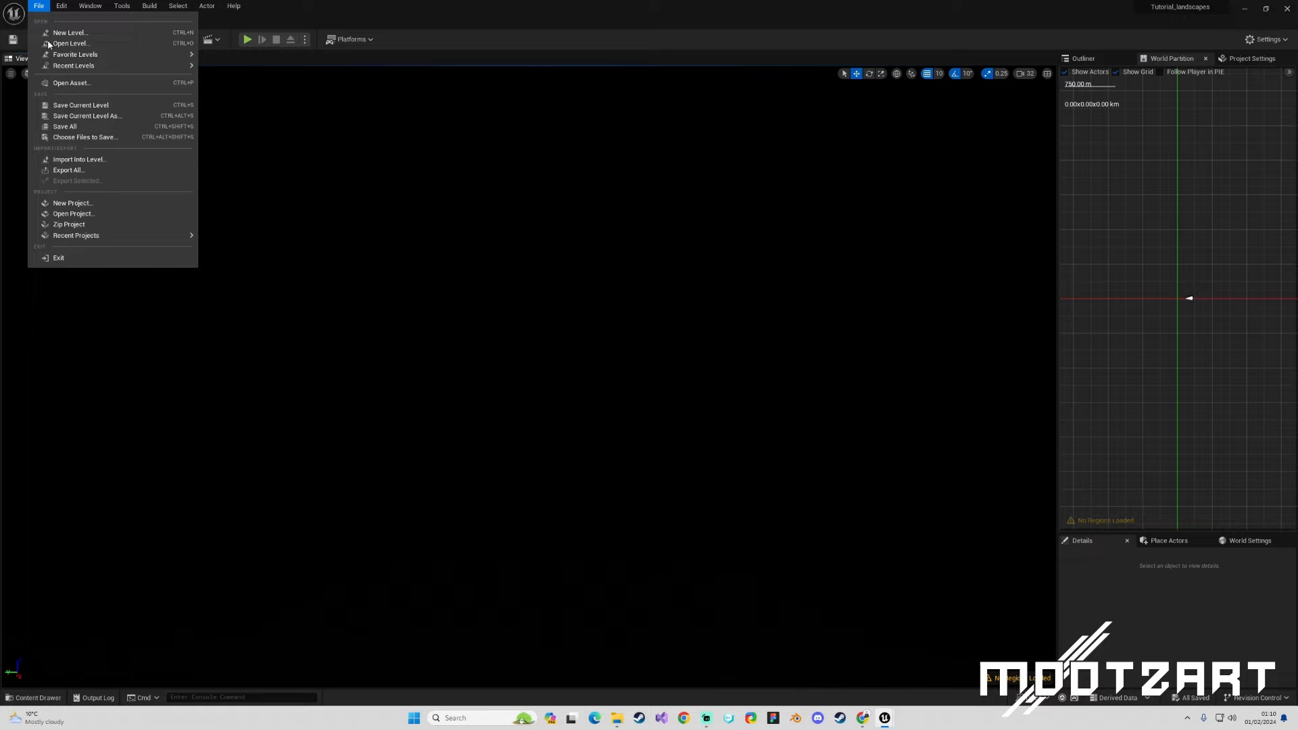
left_click(86, 116)
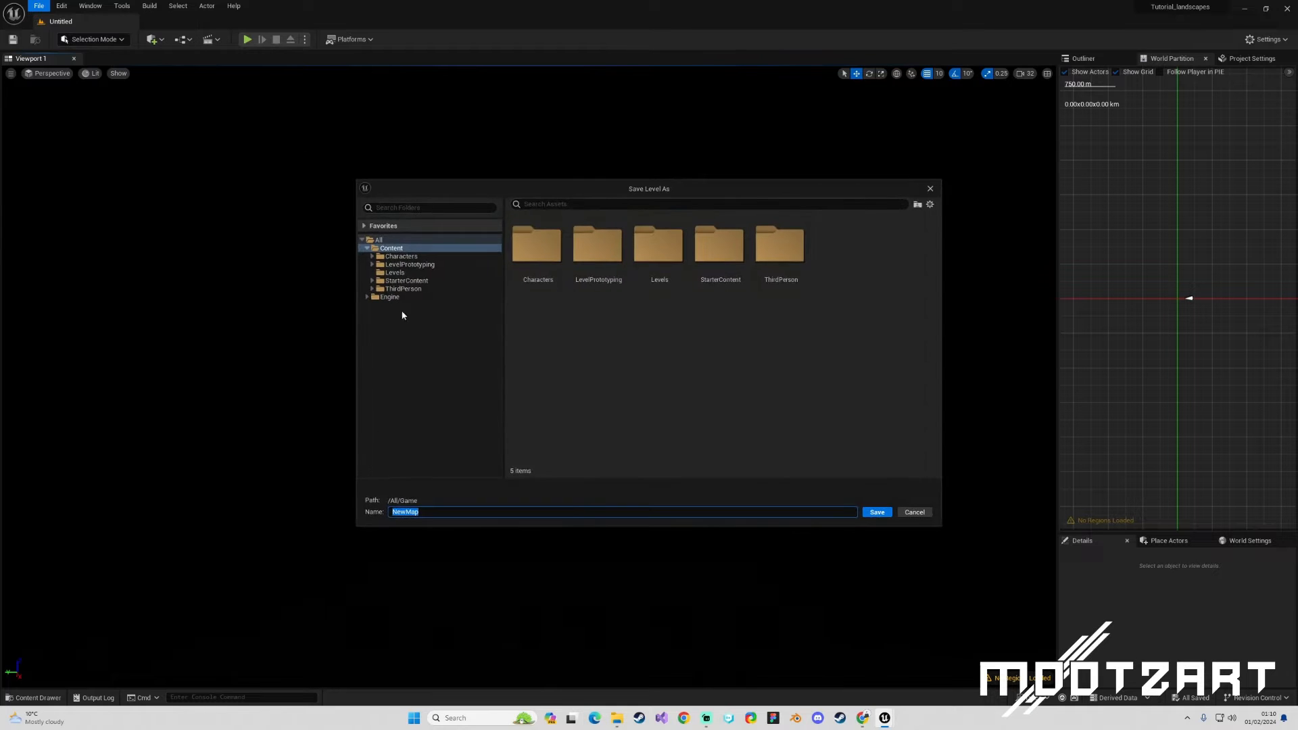
left_click(398, 273)
left_click(537, 253)
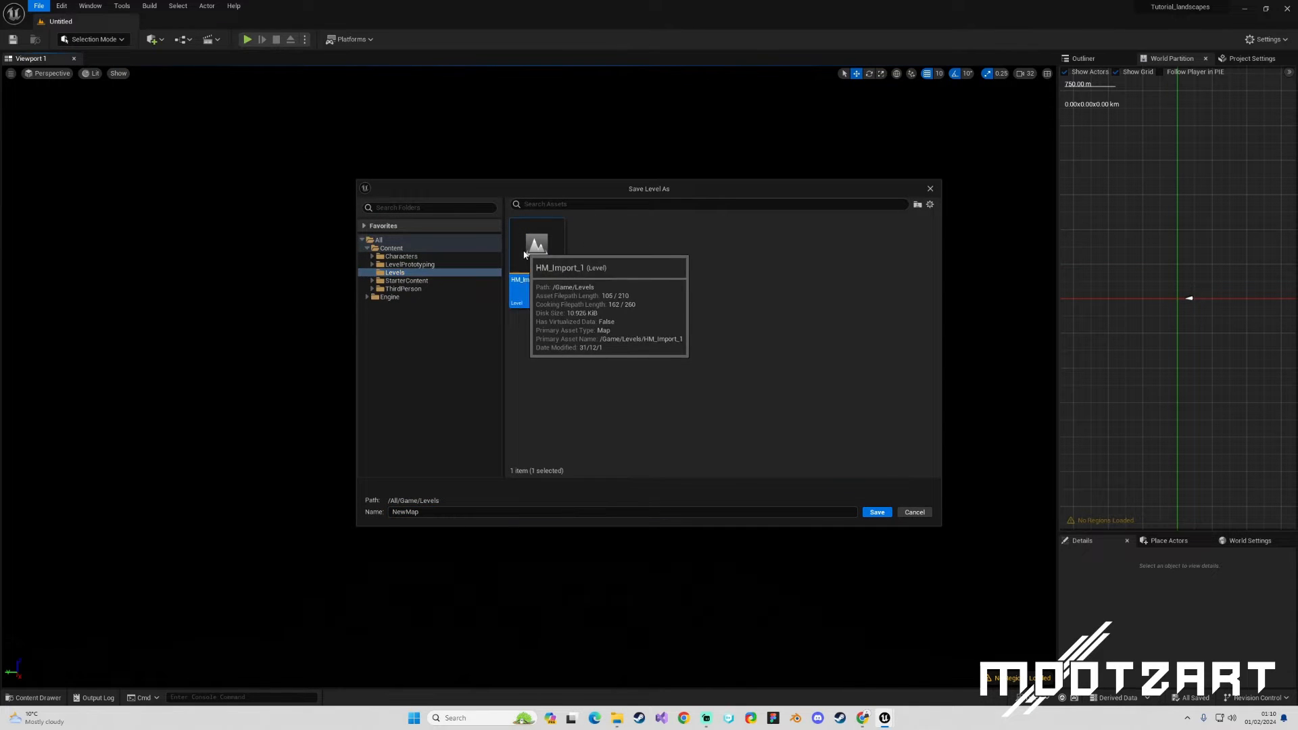
left_click(457, 512)
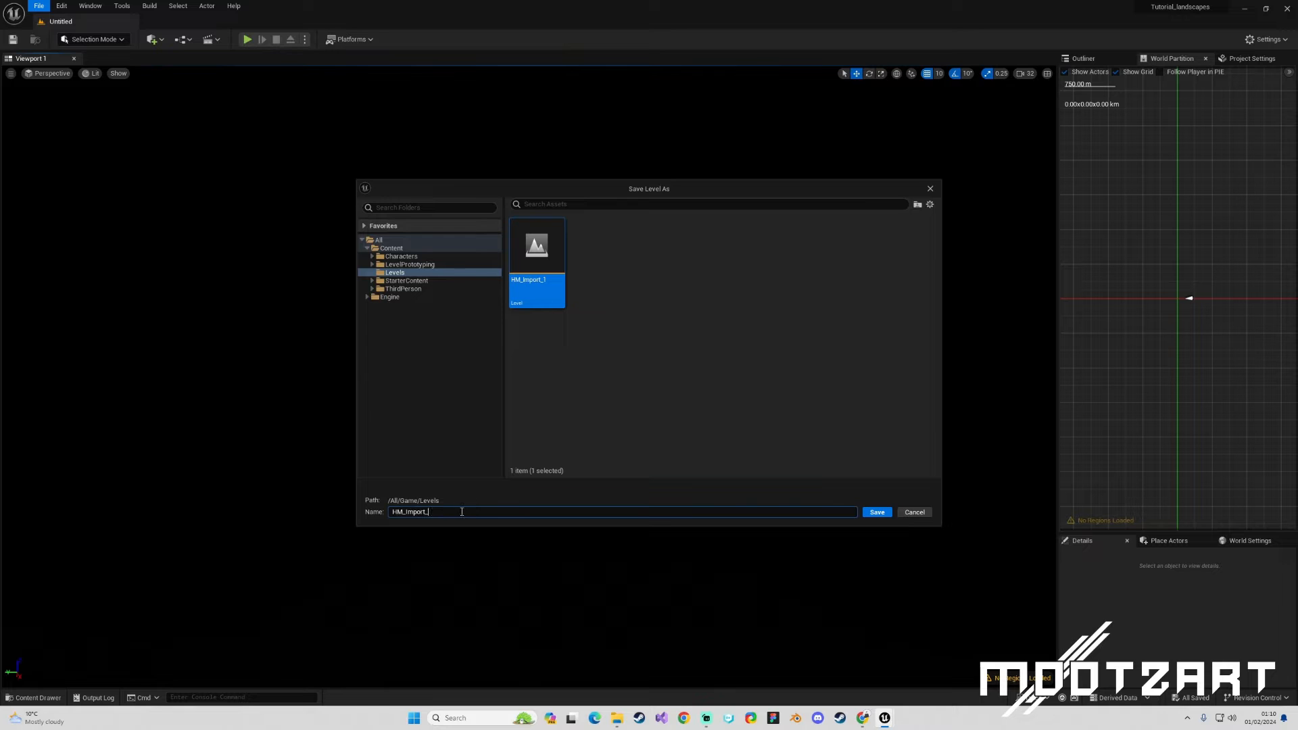
type("2")
key("Return")
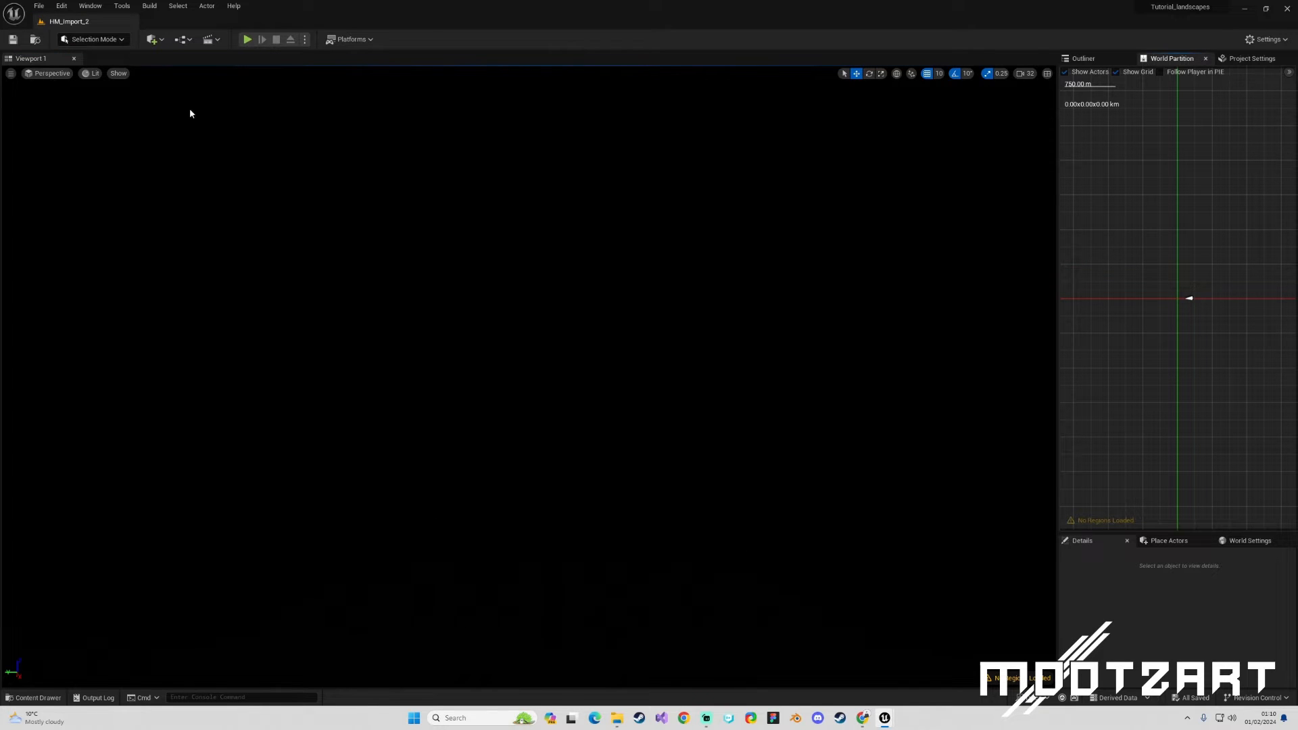
Step: Switch to Landscape mode and create a new flat landscape with 32 × 32 components and 4033 × 4033 overall resolution
left_click(41, 7)
left_click(40, 6)
left_click(88, 39)
left_click(88, 69)
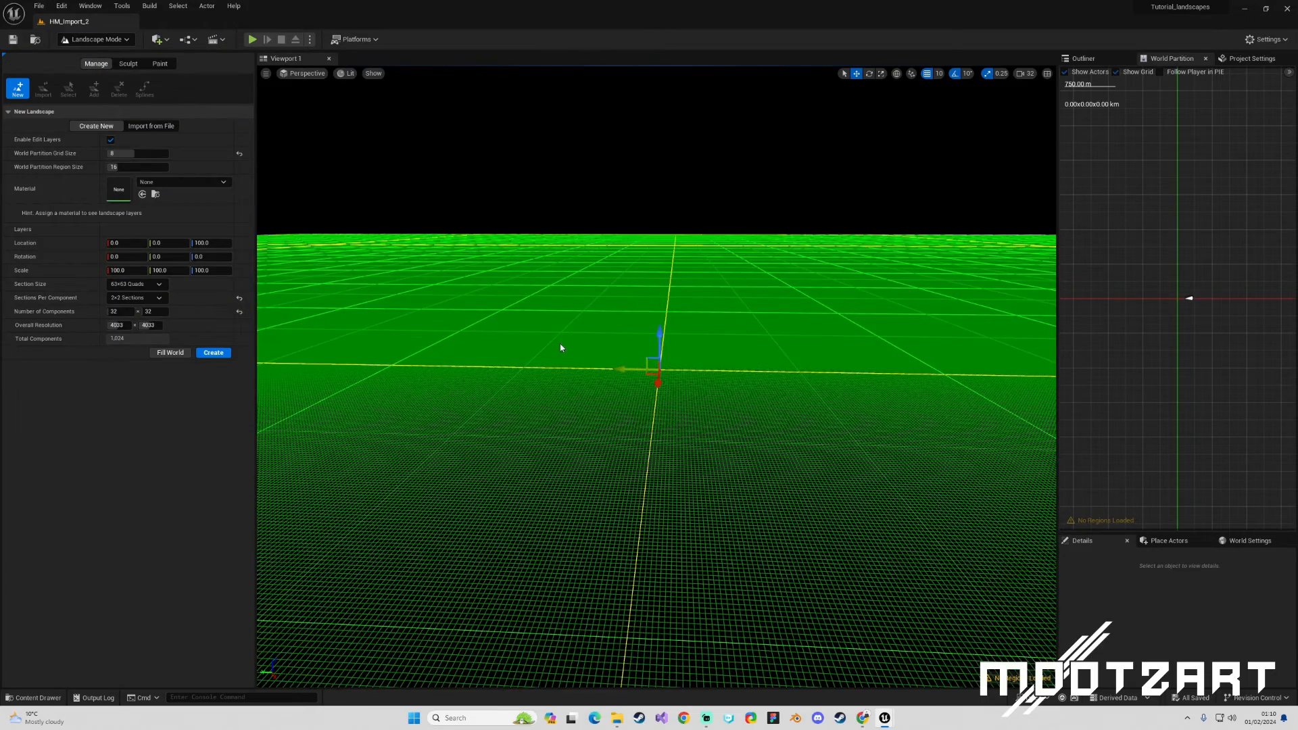
mouse_move(562, 348)
right_mouse_down()
mouse_move(586, 369)
mouse_move(580, 361)
right_mouse_up()
key("s")
key("s")
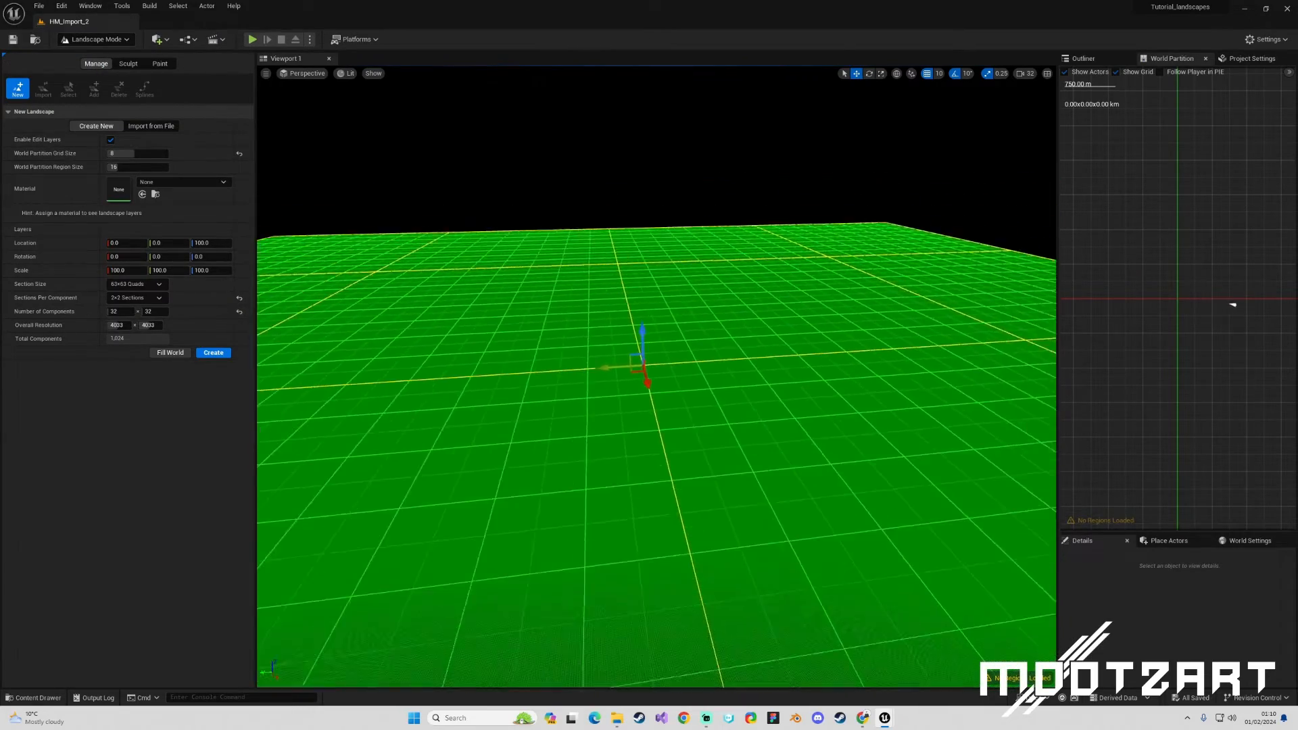
key("s")
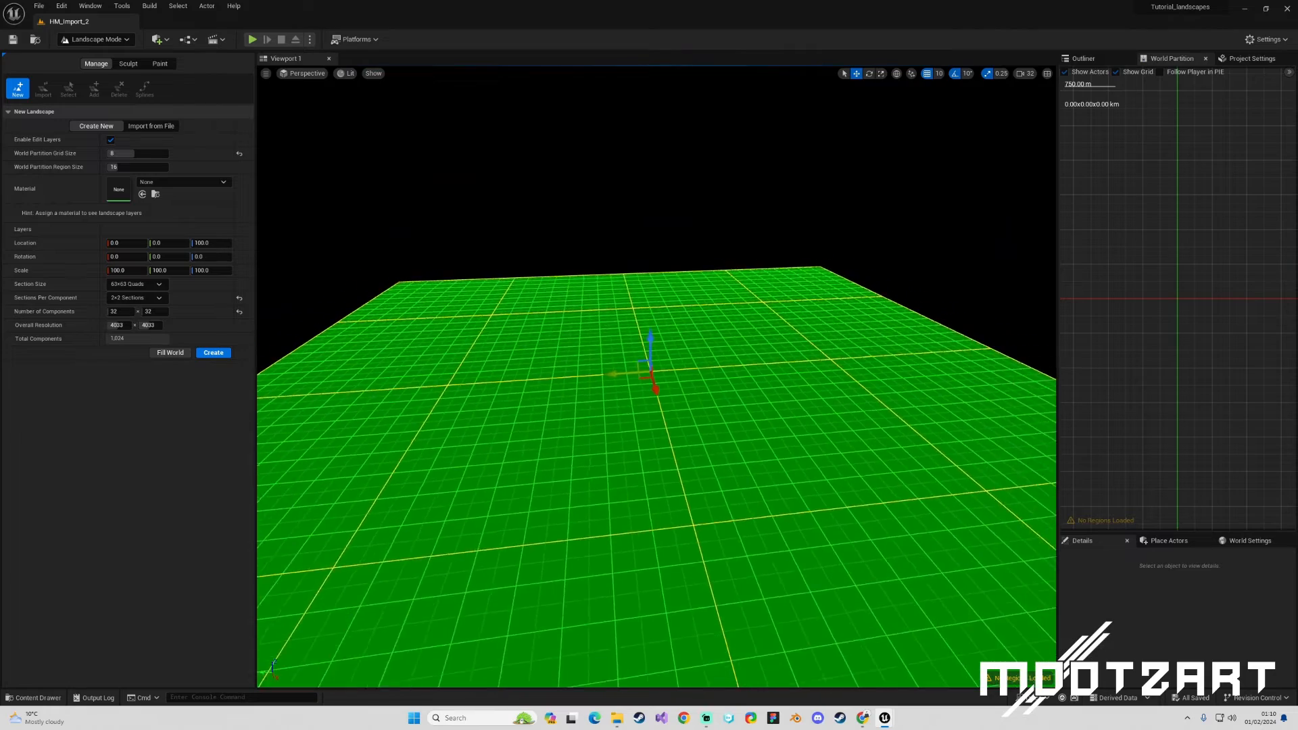
key("s")
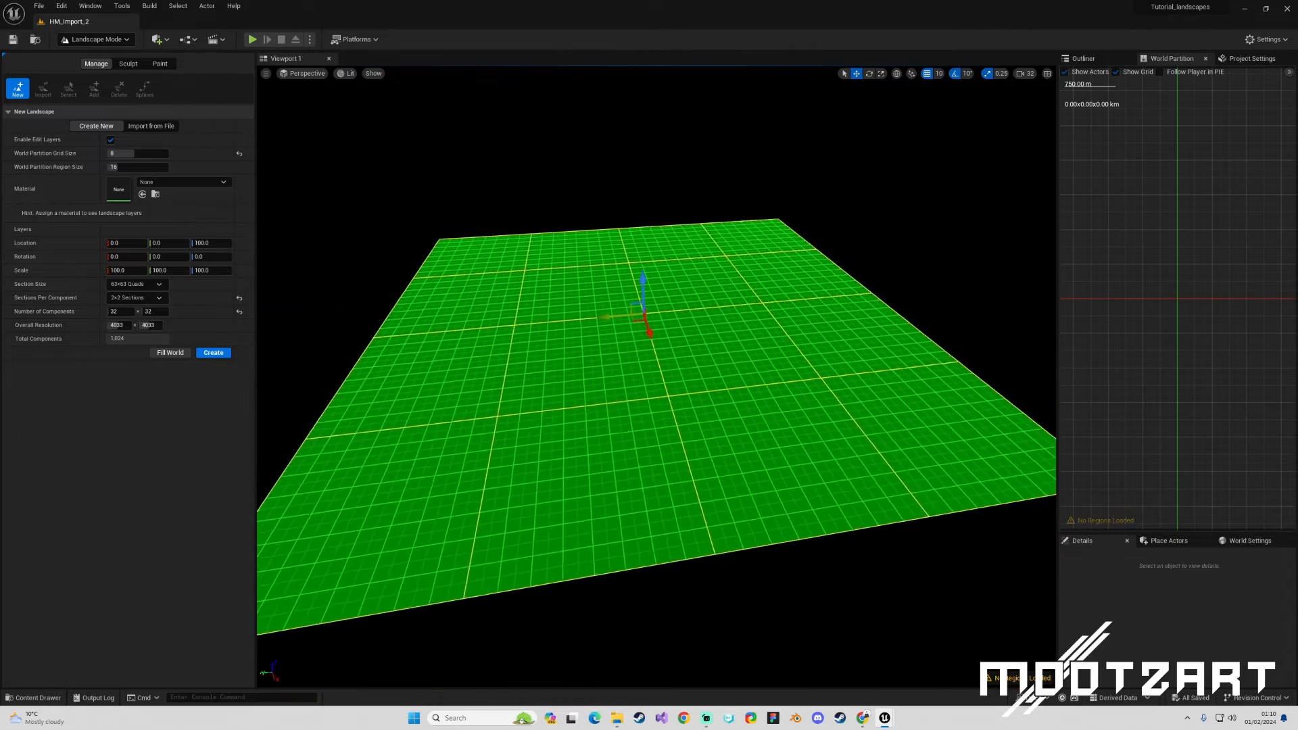
key("s")
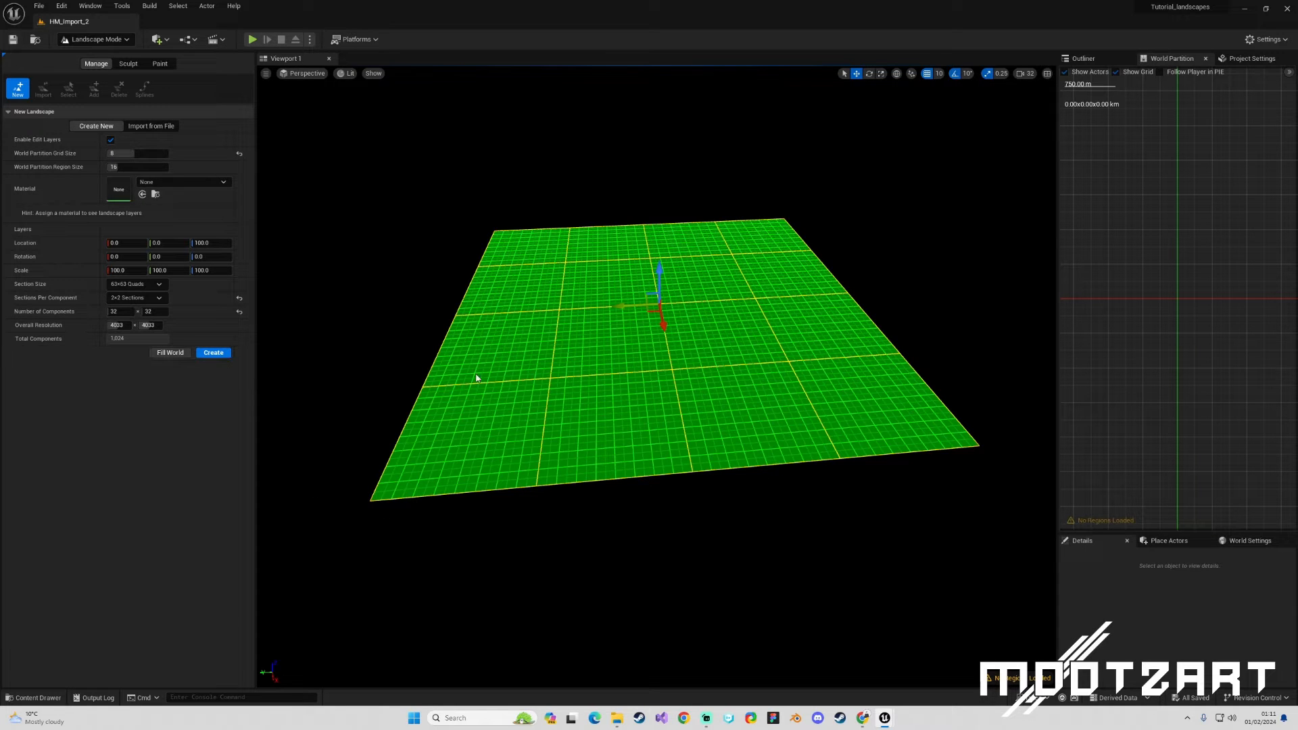
left_click(212, 354)
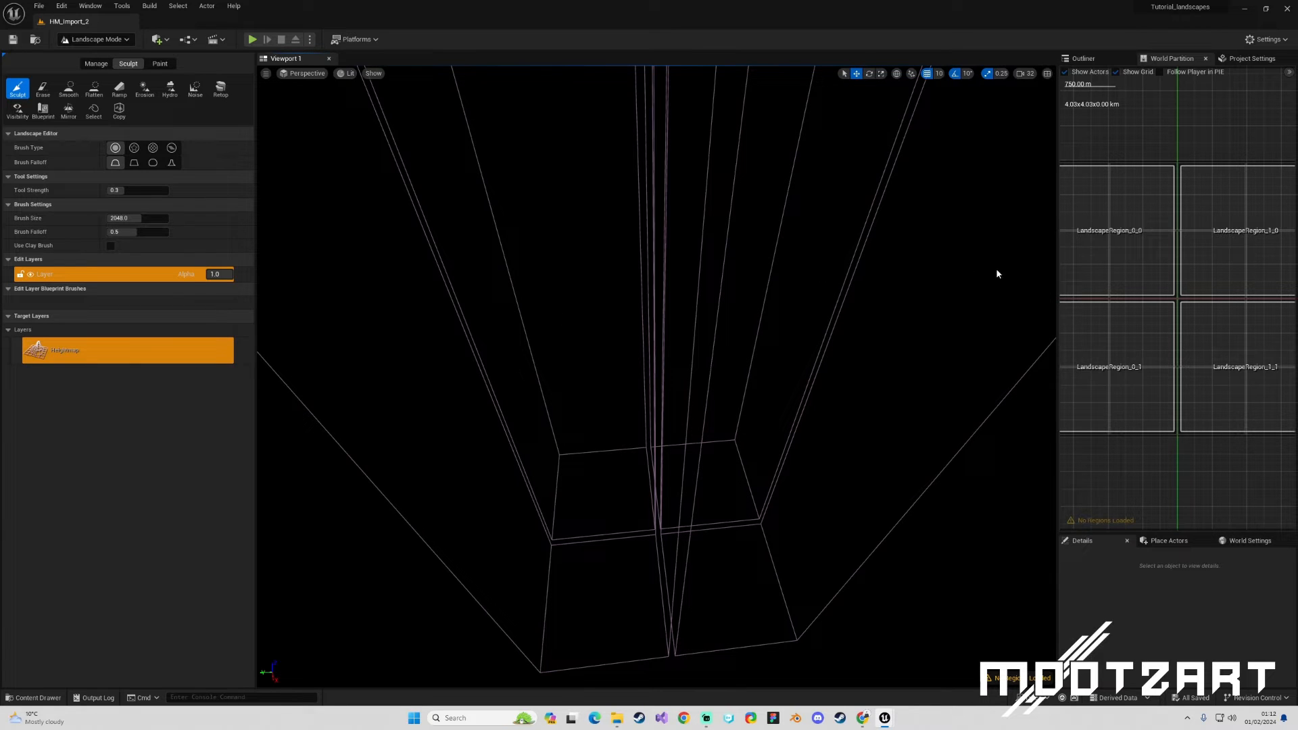
Step: Select all four landscape regions in the World Partition map and load them
scroll(1139, 282, "down", 3)
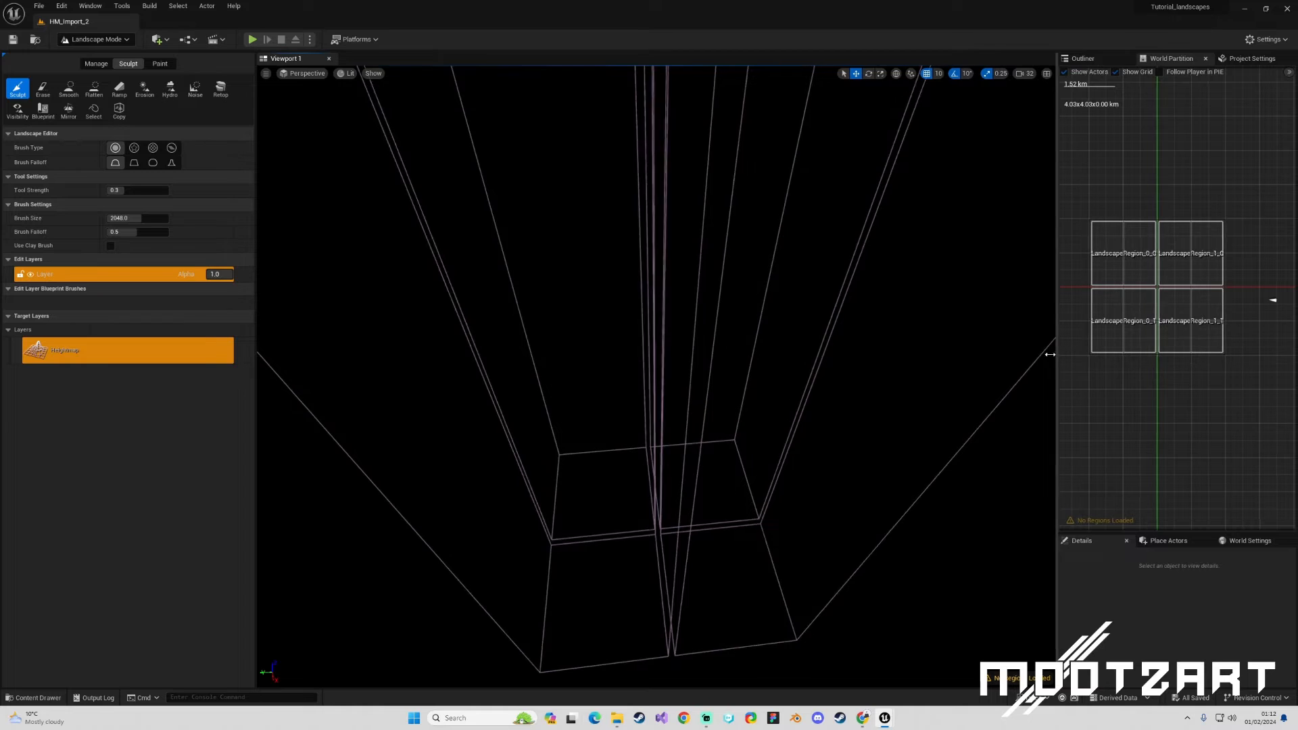
left_click_drag(1050, 354, 920, 354)
left_click_drag(1047, 251, 1105, 312)
right_click(1105, 276)
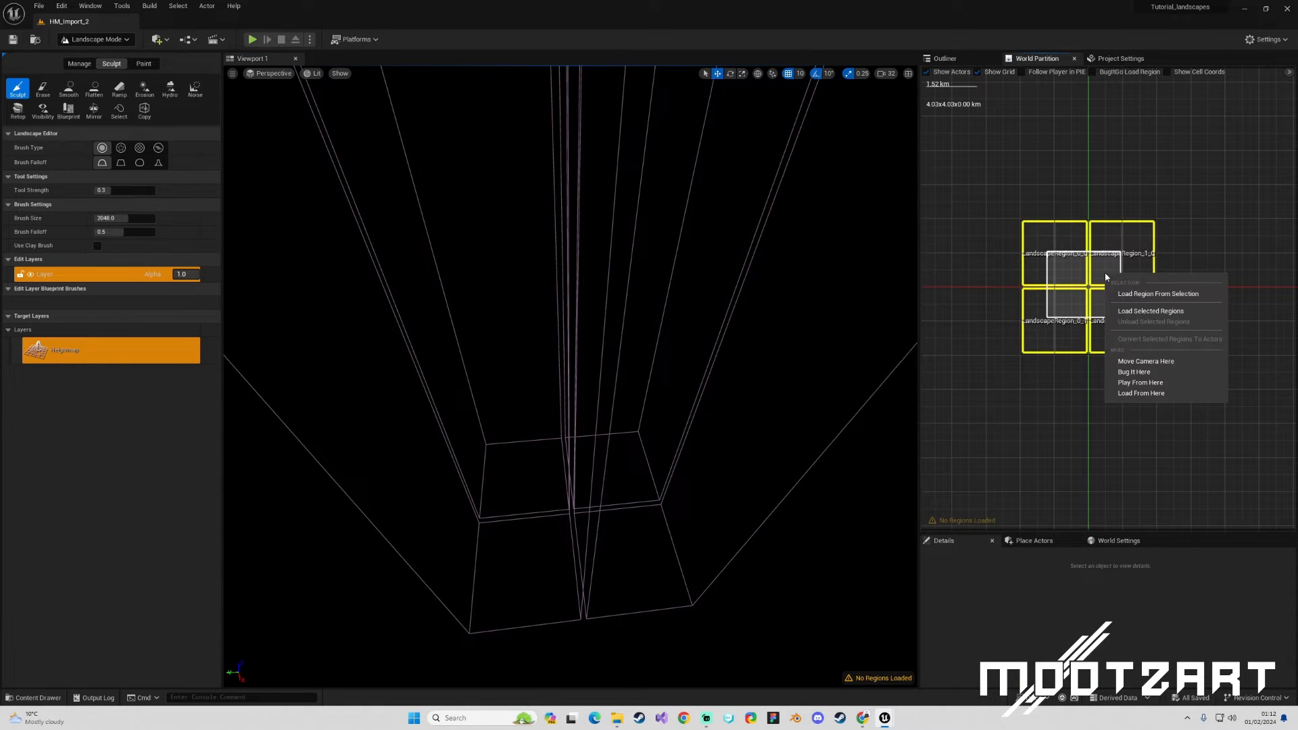
left_click(1148, 312)
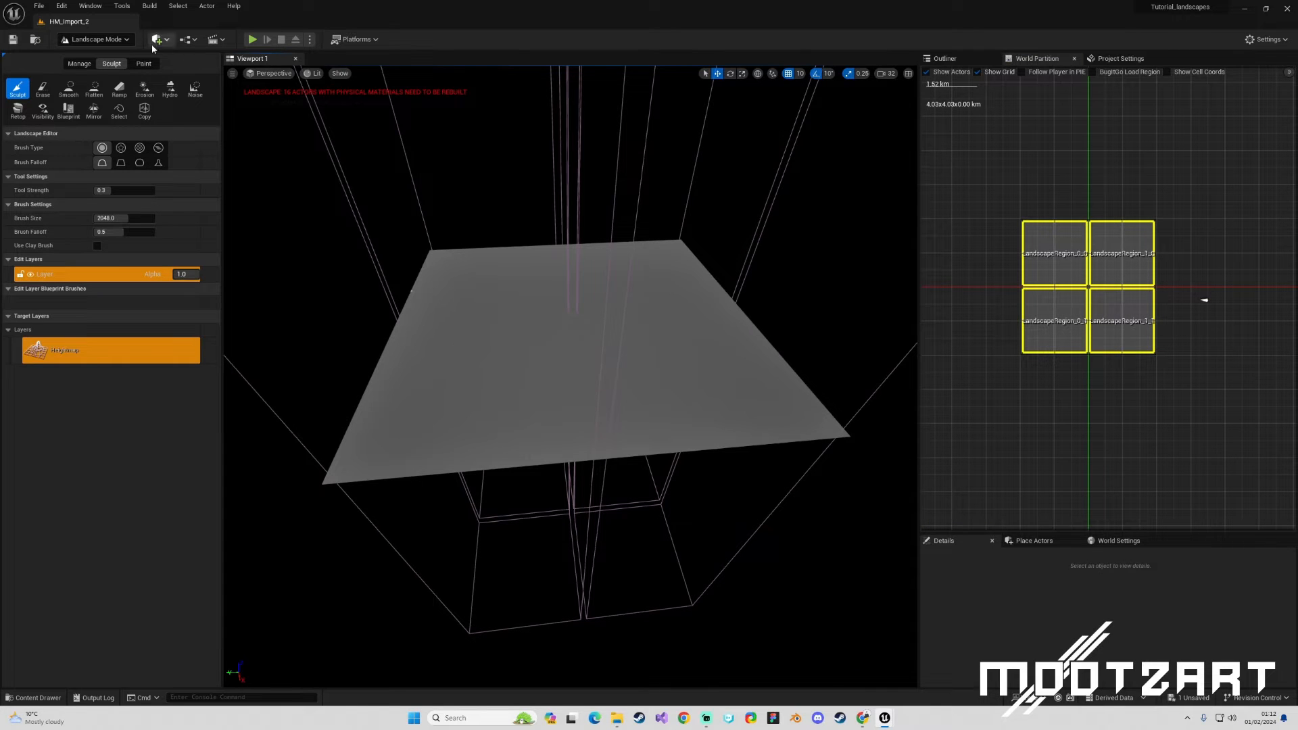
Step: Switch to Selection mode and select individual streaming proxies across the flat landscape to check its tiles
left_click(95, 39)
left_click(95, 55)
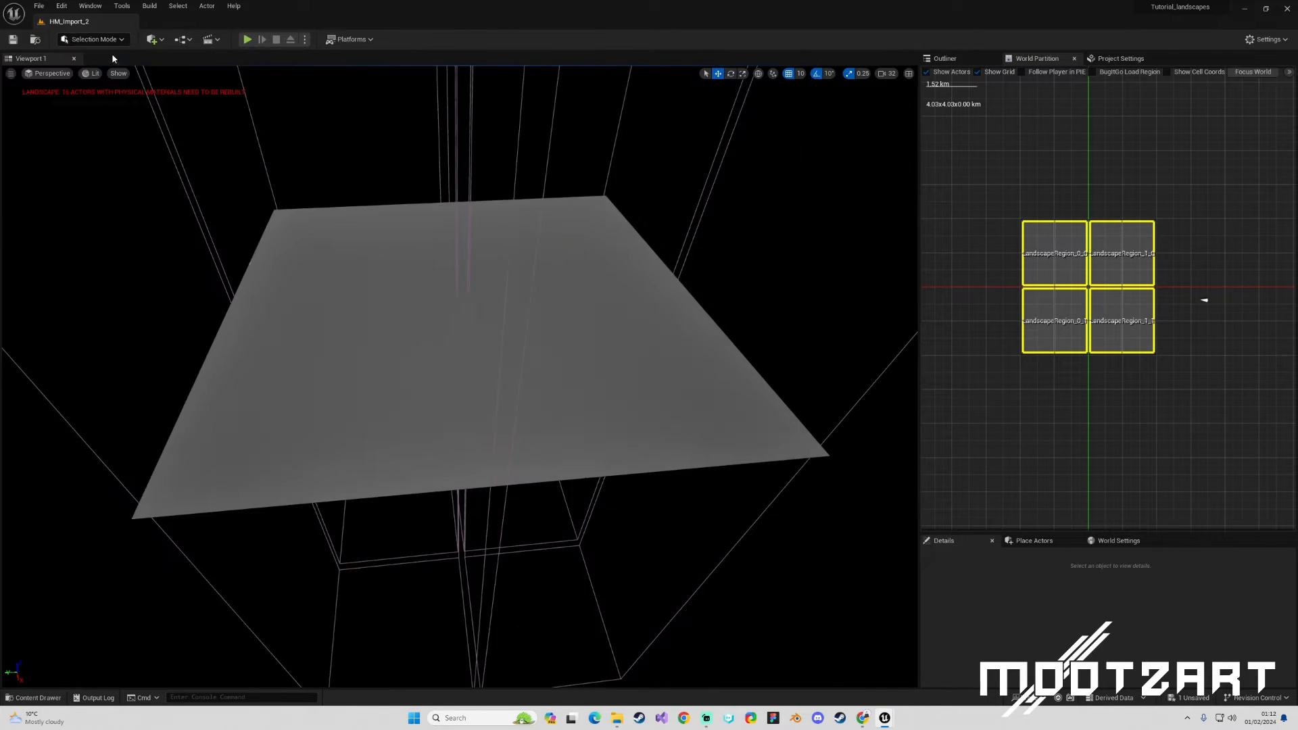
left_click(377, 309)
left_click(284, 315)
left_click(237, 449)
left_click(405, 426)
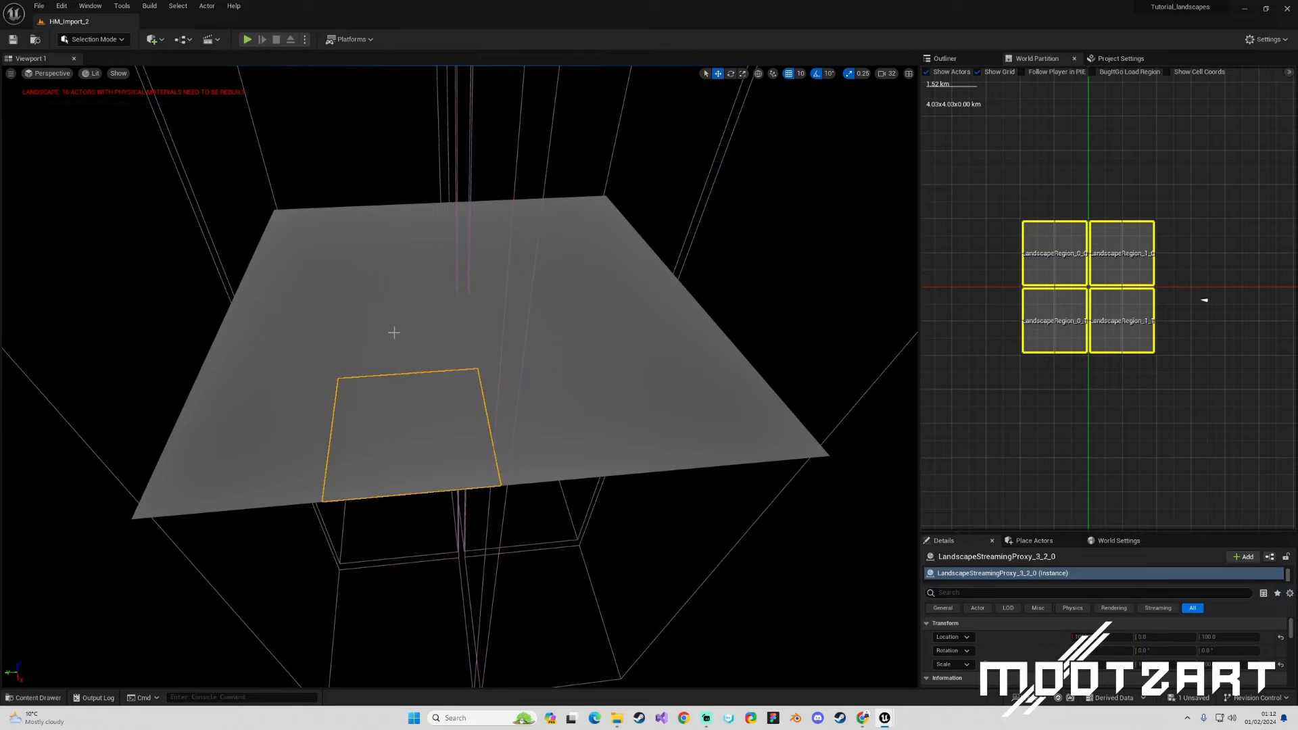
left_click(394, 333)
left_click(302, 256)
left_click(396, 231)
left_click(406, 268)
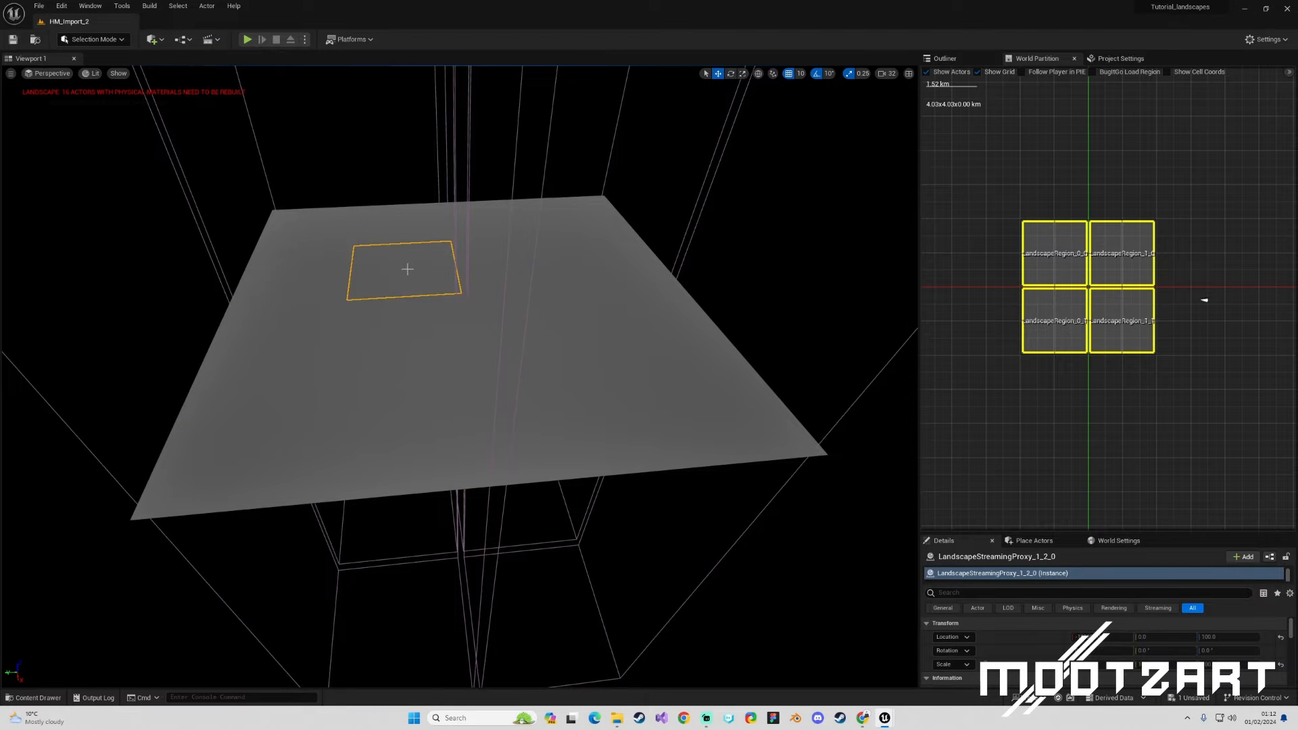
right_click_drag(504, 376, 500, 315)
key("s")
key("s")
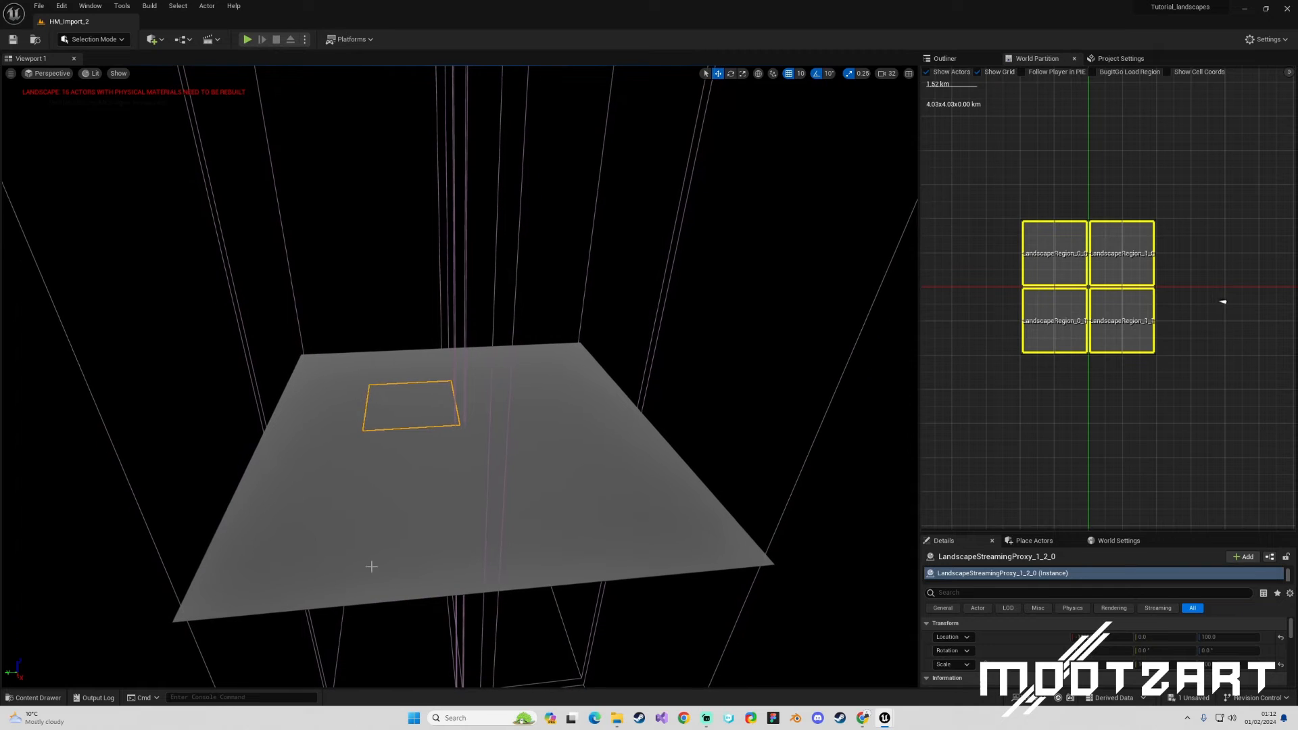
key("d")
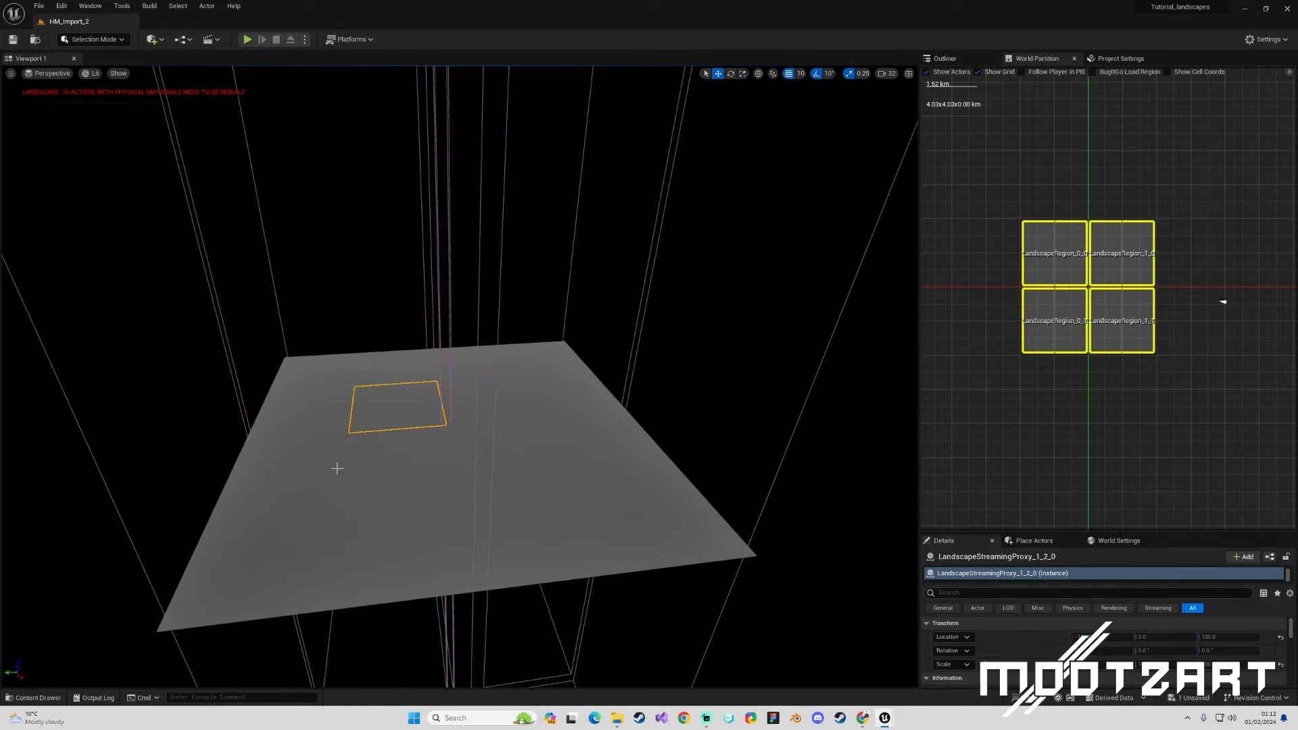
left_click(396, 459)
left_click(344, 553)
left_click(318, 470)
left_click(373, 465)
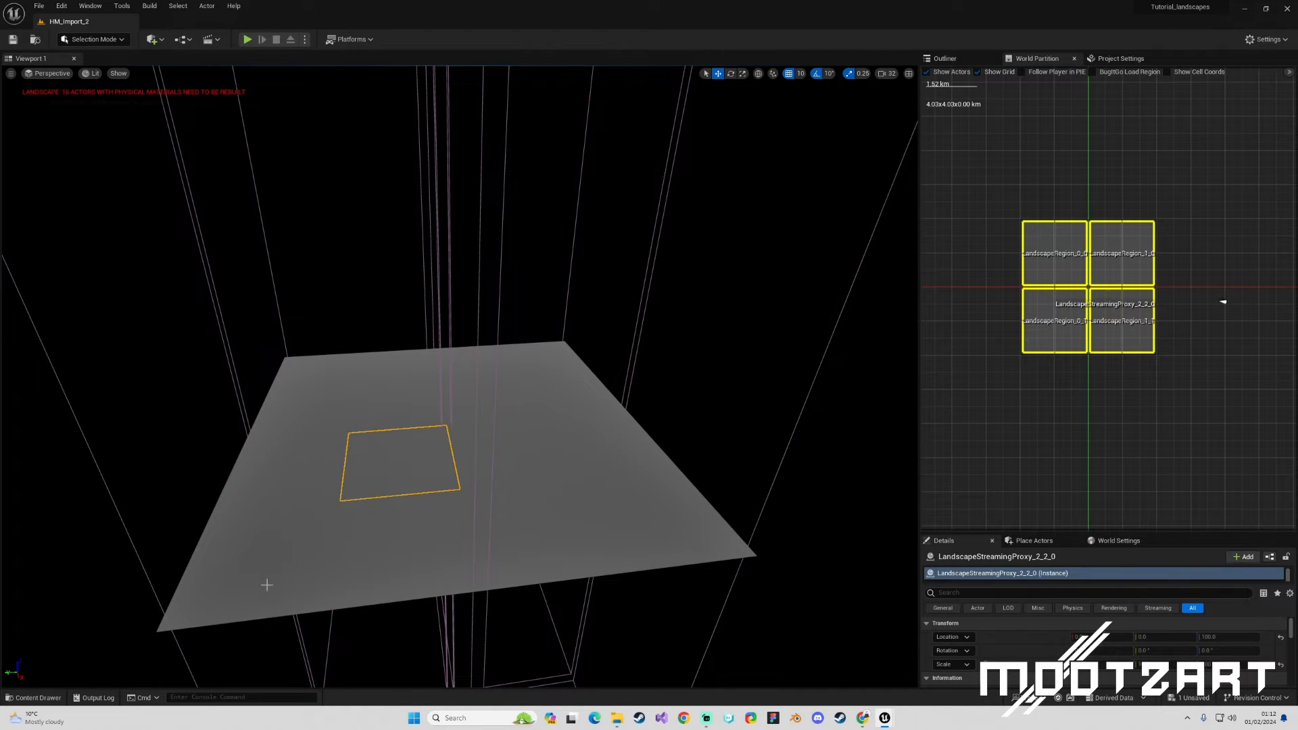
Step: Raise the viewport camera speed to 64 and examine the flat landscape within its full-height region volumes
left_click(887, 73)
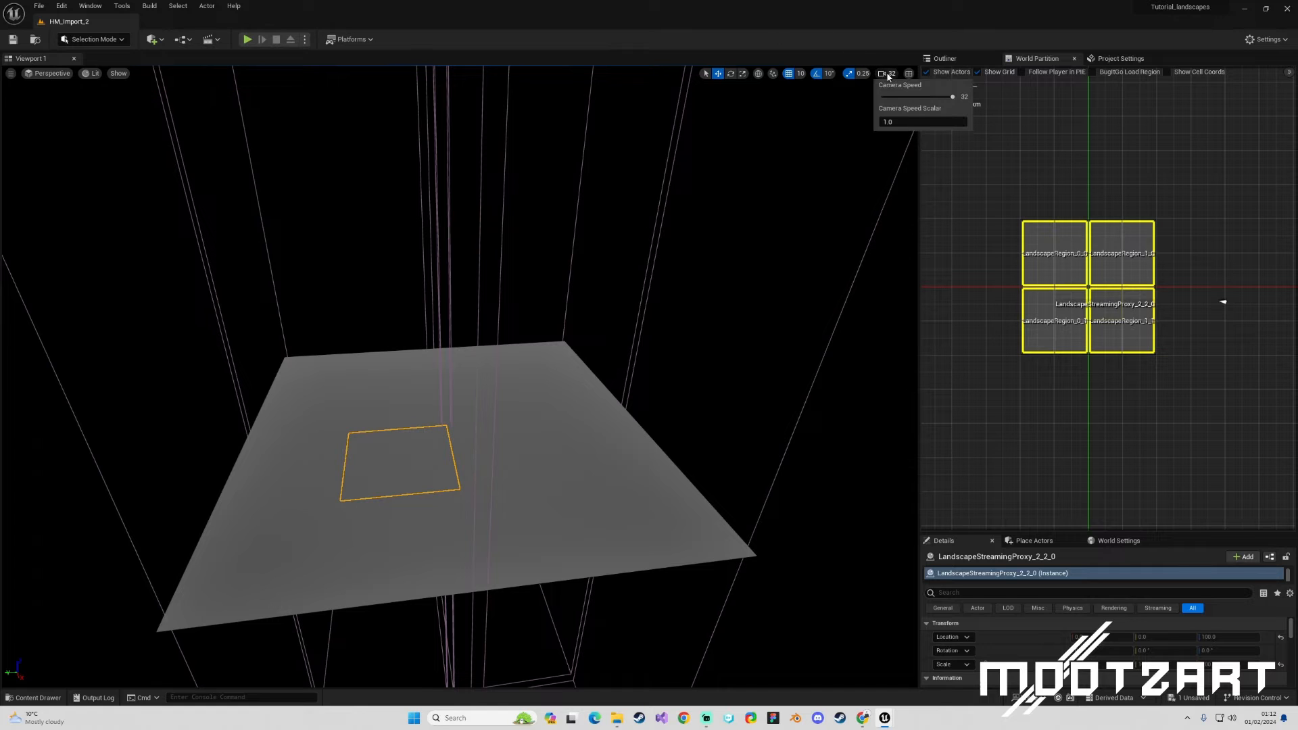
left_click(906, 117)
type("10")
key("s")
mouse_move(655, 226)
right_mouse_down()
mouse_move(618, 254)
mouse_move(629, 264)
mouse_move(634, 236)
right_mouse_up()
key("d")
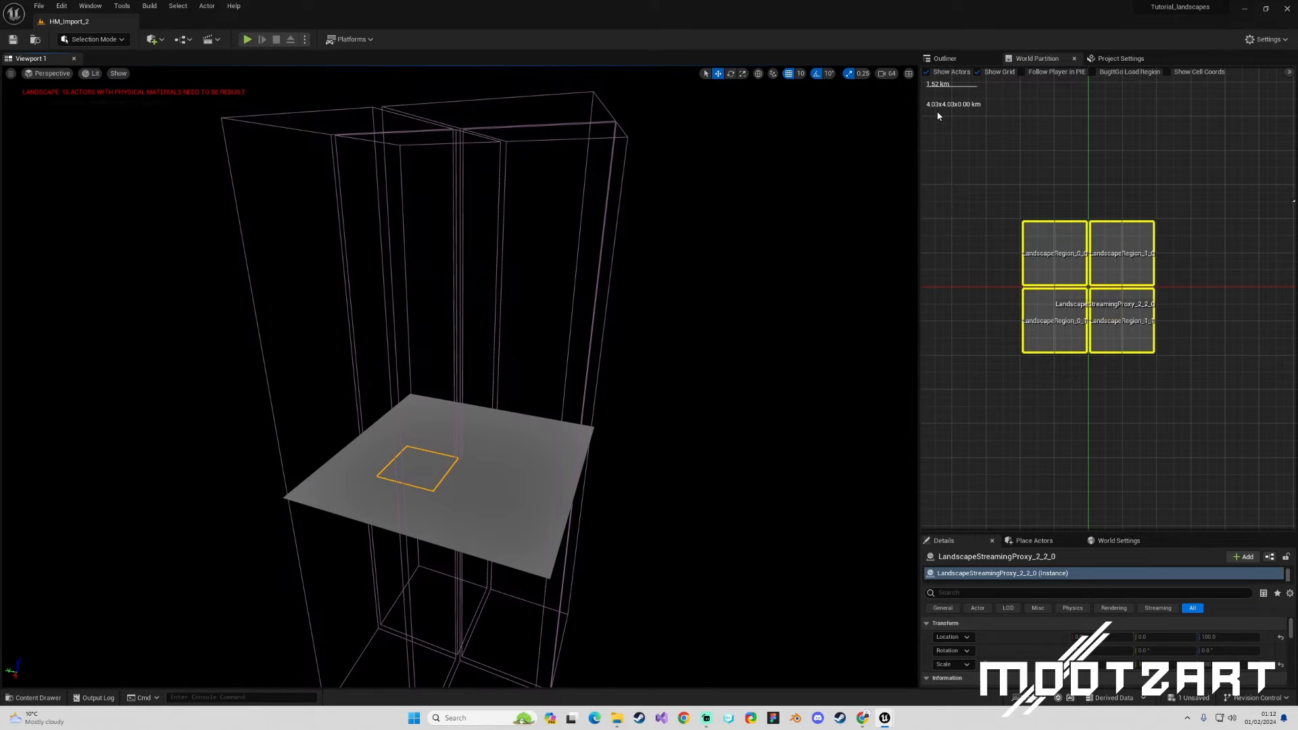
left_click_drag(919, 202, 1064, 201)
right_click_drag(855, 374, 868, 368)
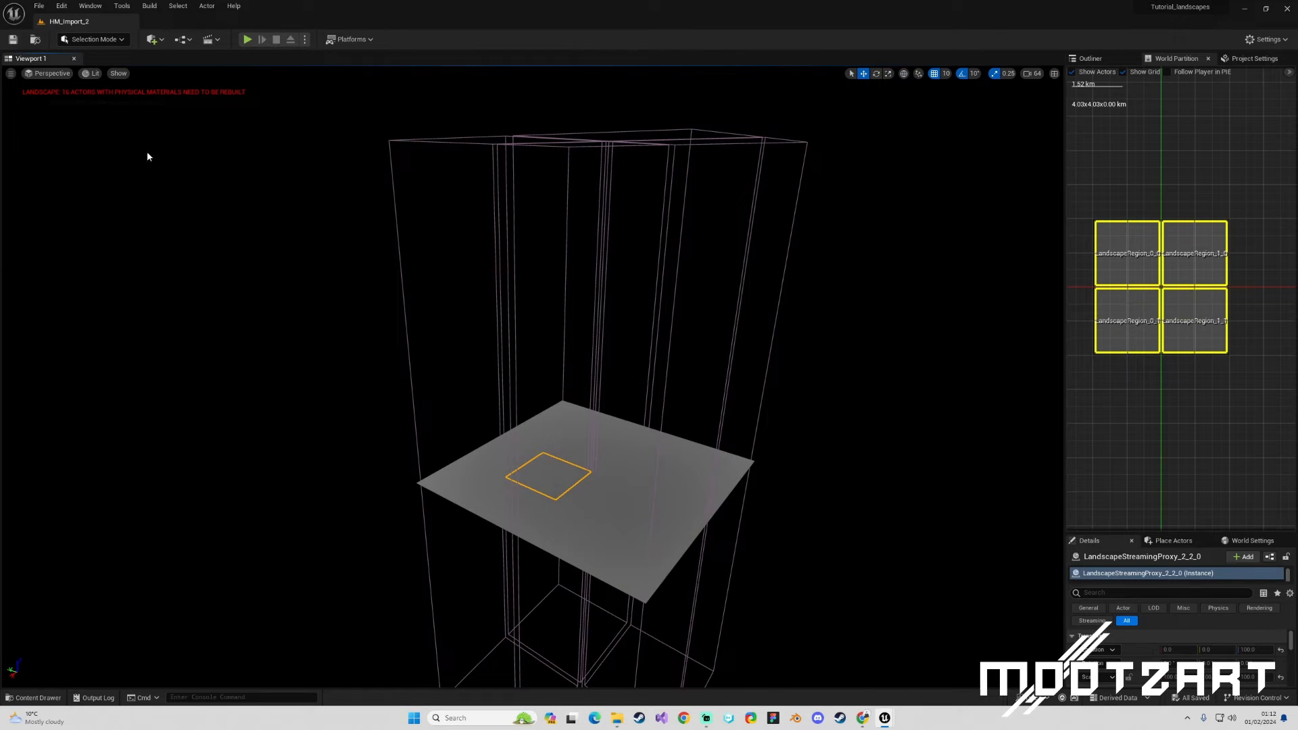
Step: Return to Landscape mode, open the landscape import tool and enable the heightmap file option
left_click(93, 40)
left_click(92, 66)
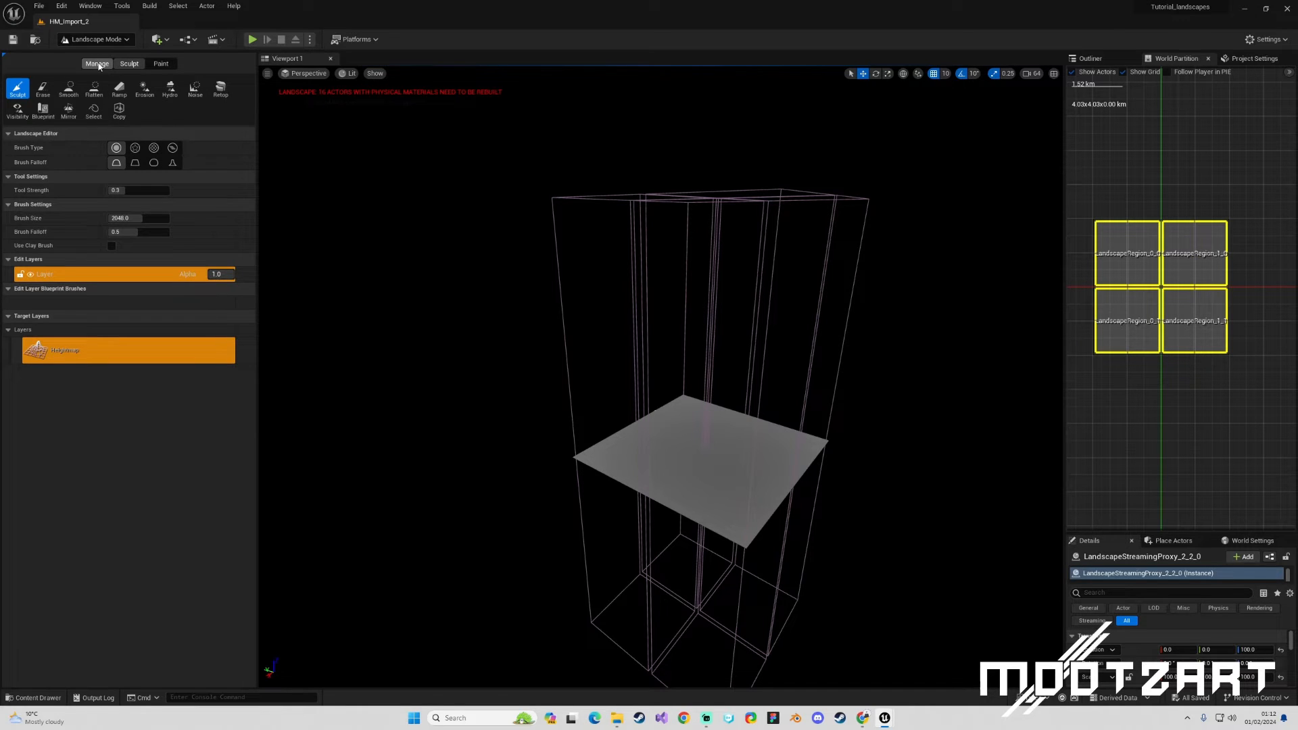
left_click(97, 64)
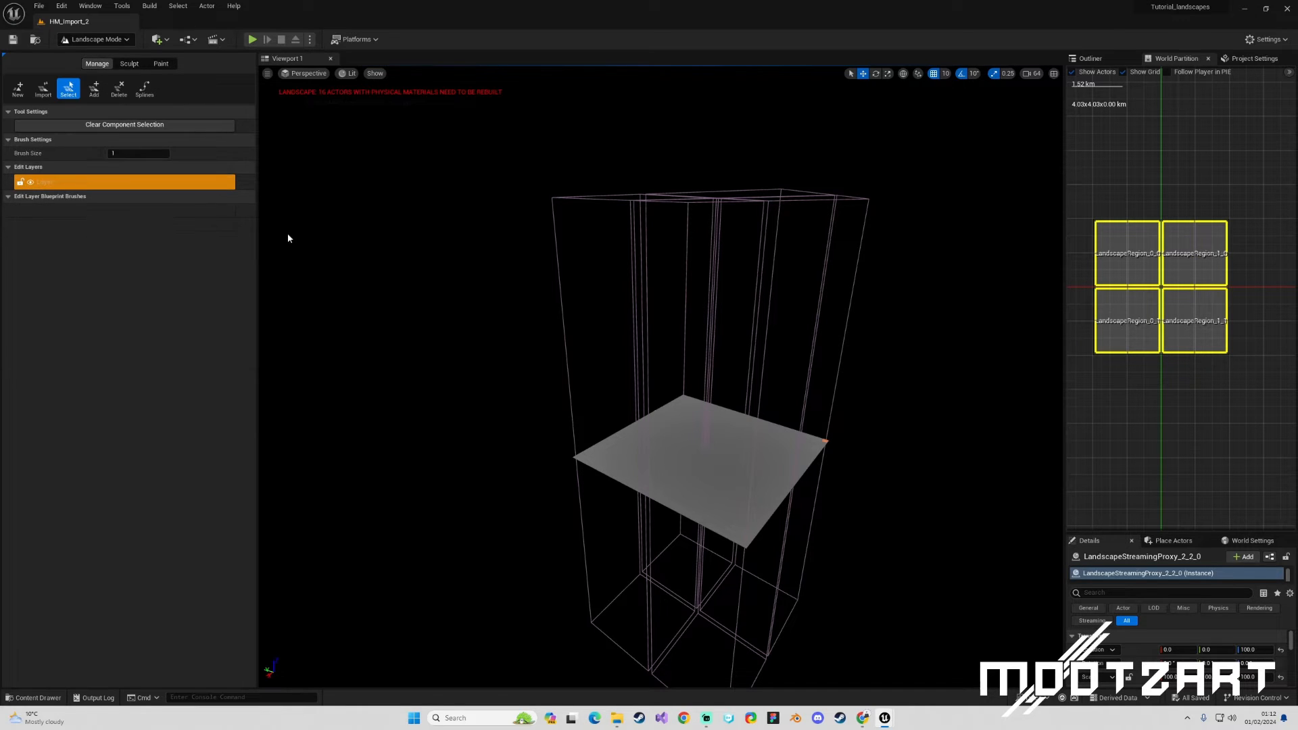
left_click(44, 90)
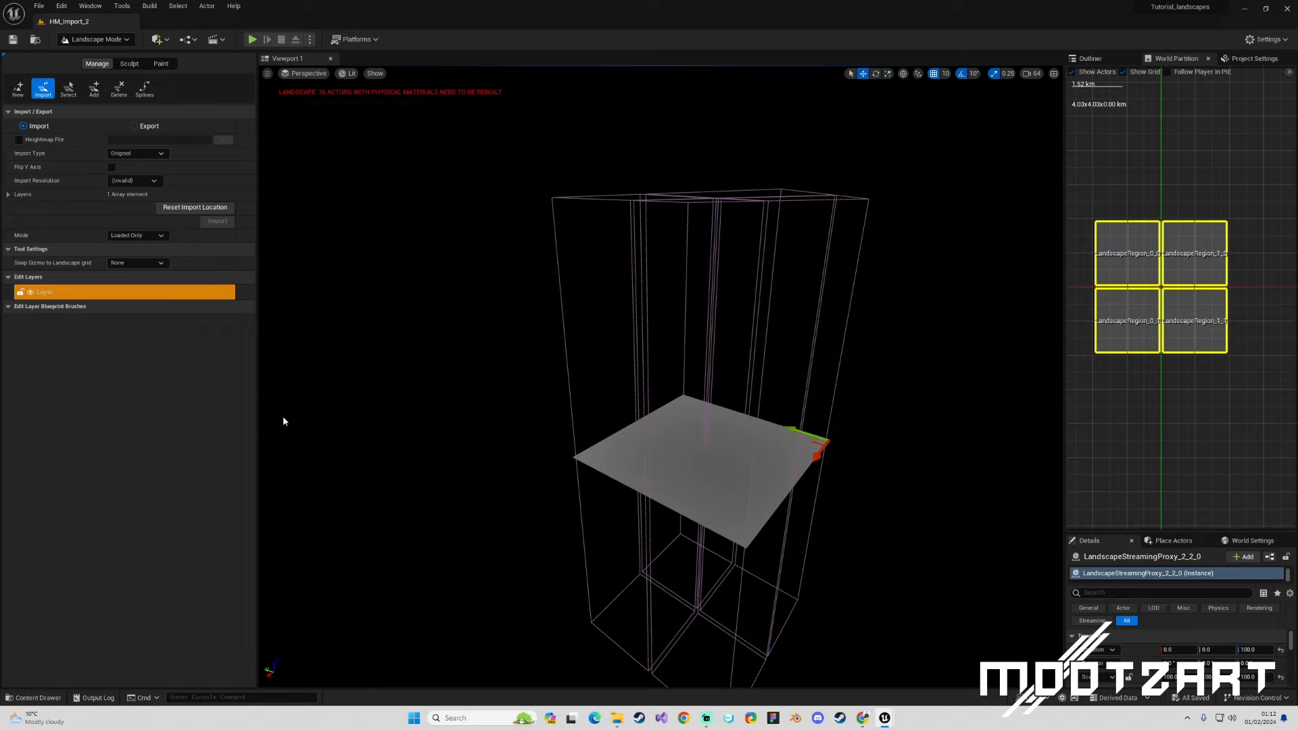
left_click(19, 141)
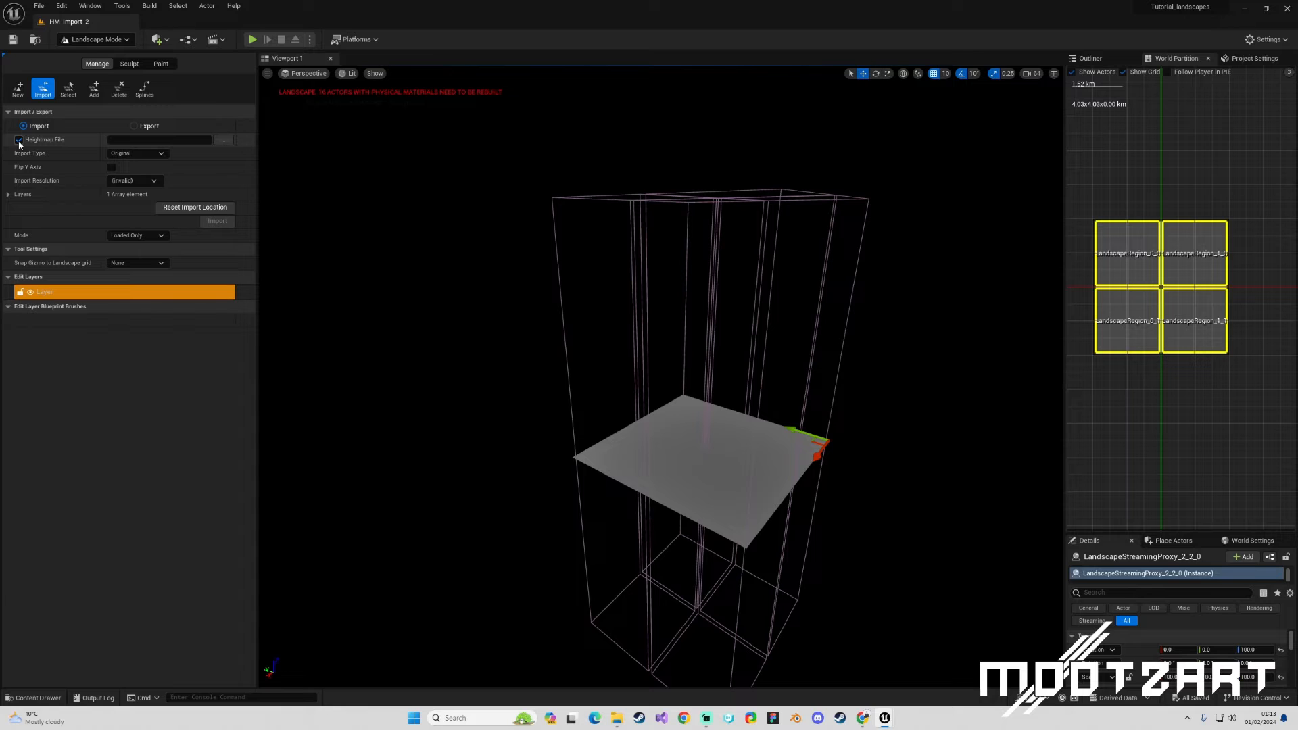
Step: Try to load the 4033x4033 PNG from the Desktop as a tiled heightmap image
left_click(230, 143)
left_click(270, 102)
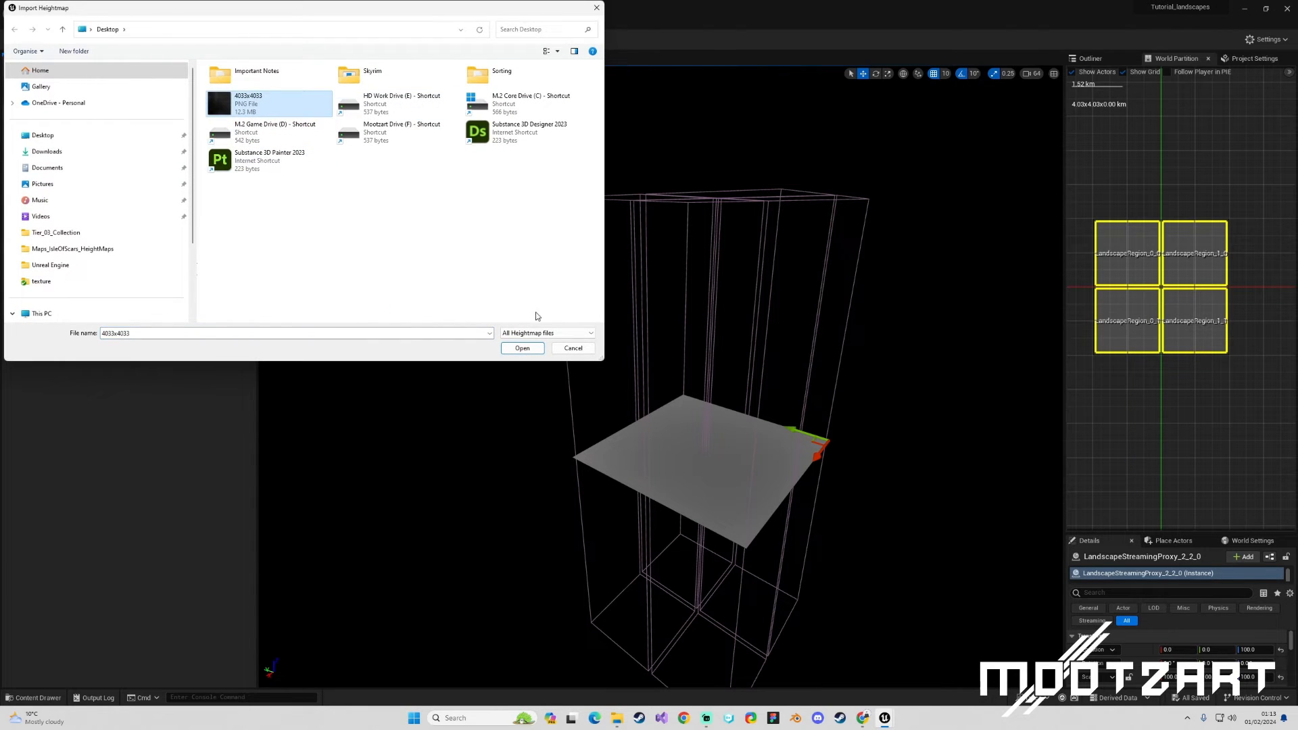
left_click(528, 349)
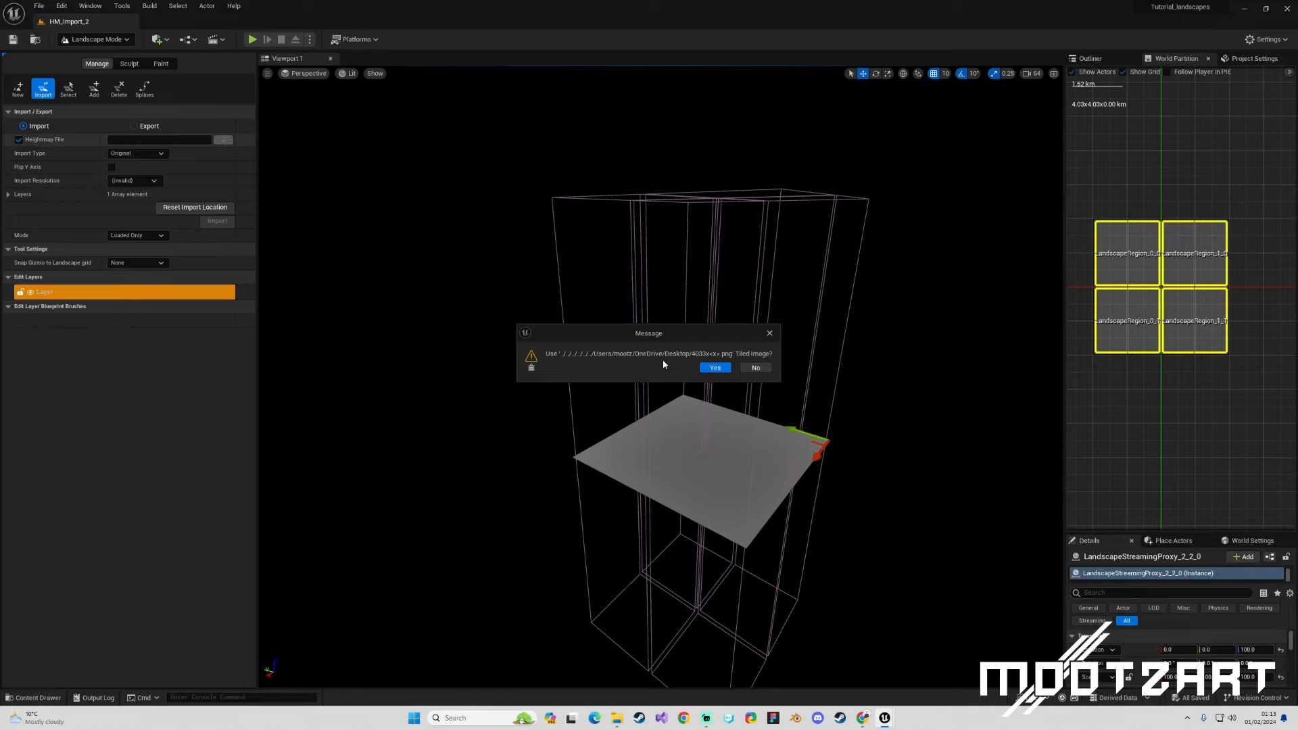
left_click(715, 368)
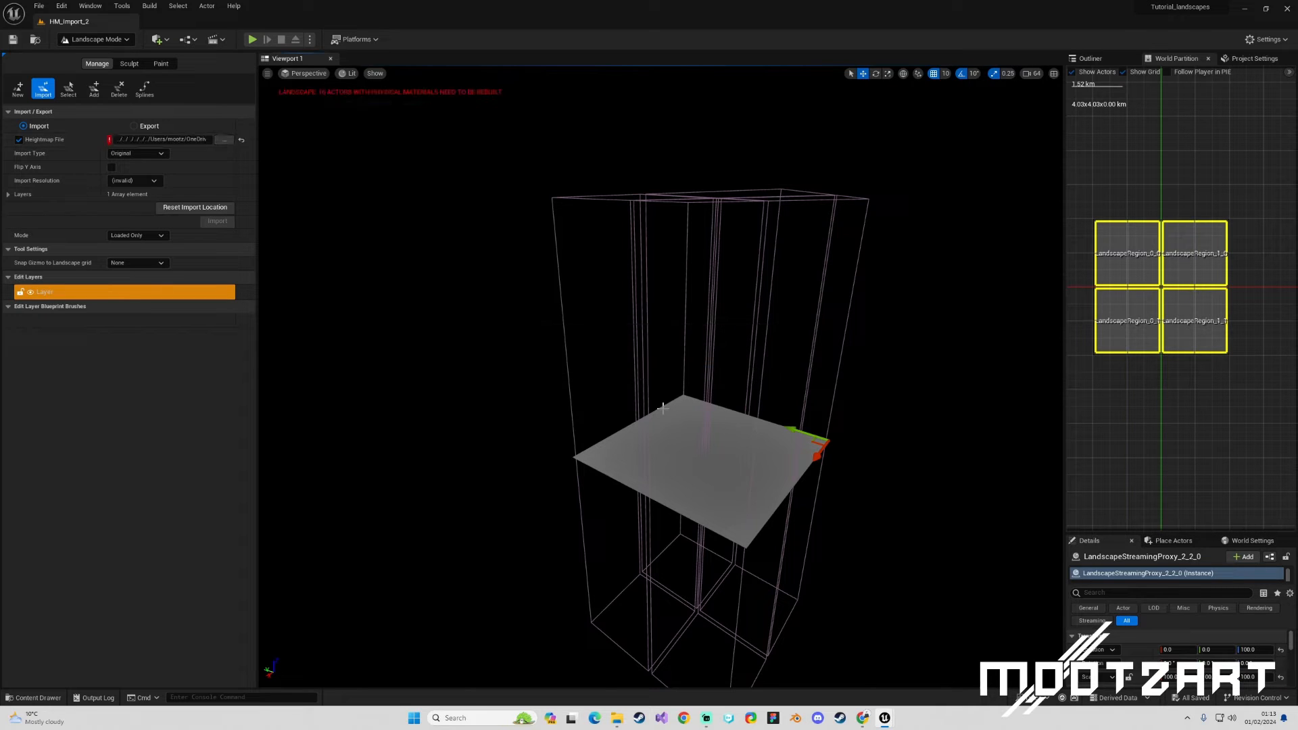
mouse_move(109, 143)
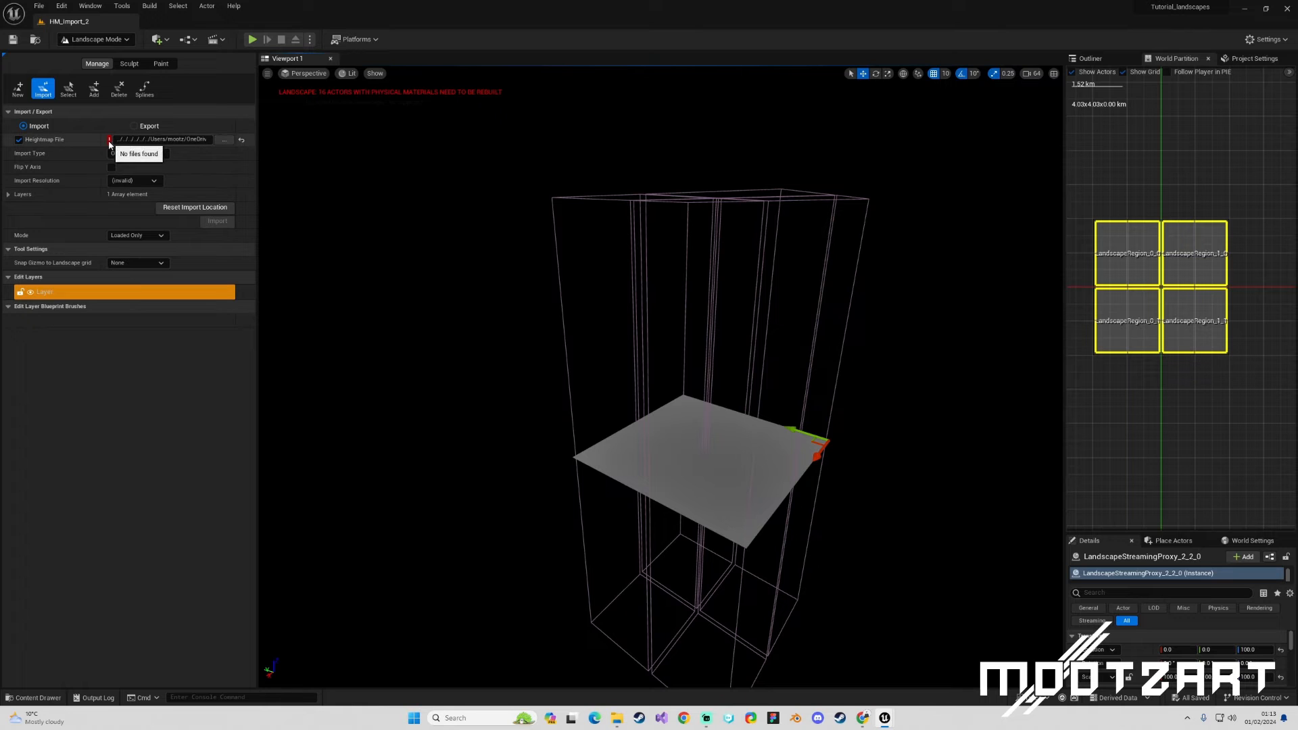
Step: Load the 4033x4033 PNG as a non-tiled heightmap, import it into the landscape and inspect the resulting terrain
left_click(224, 140)
left_click(264, 103)
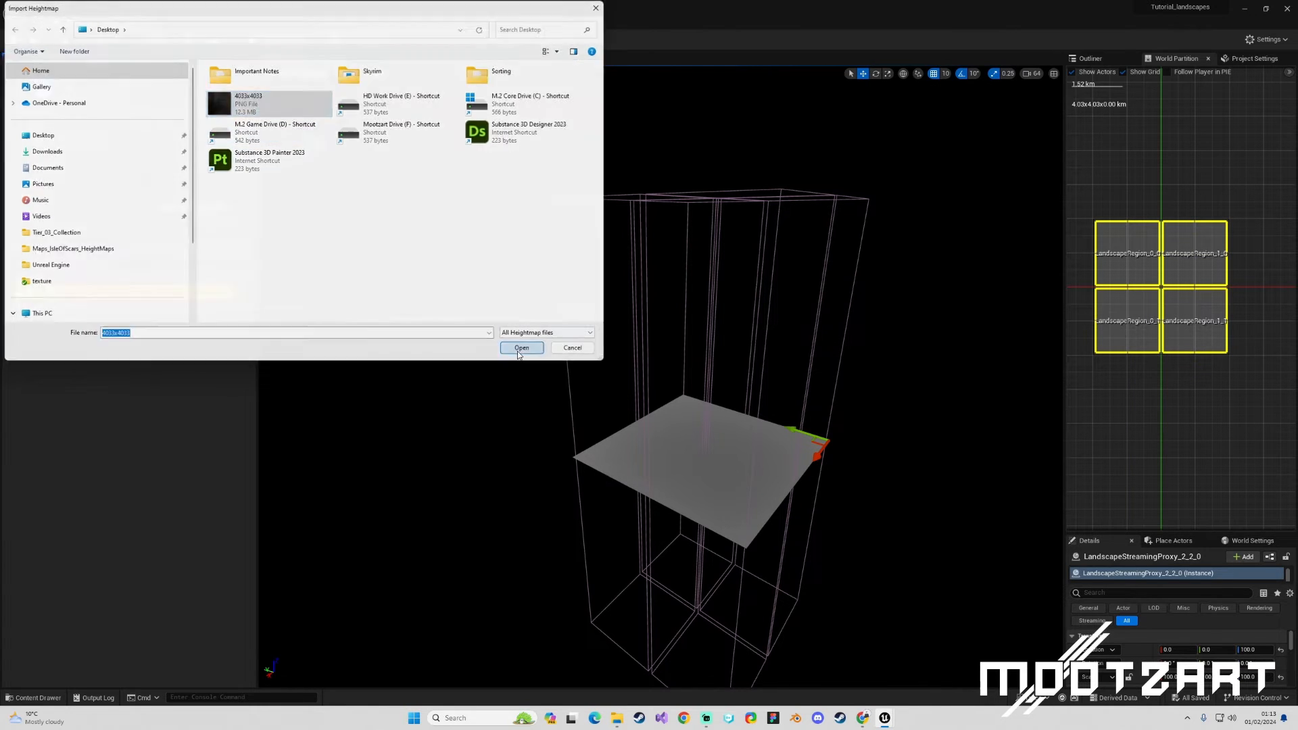
left_click(521, 348)
left_click(756, 367)
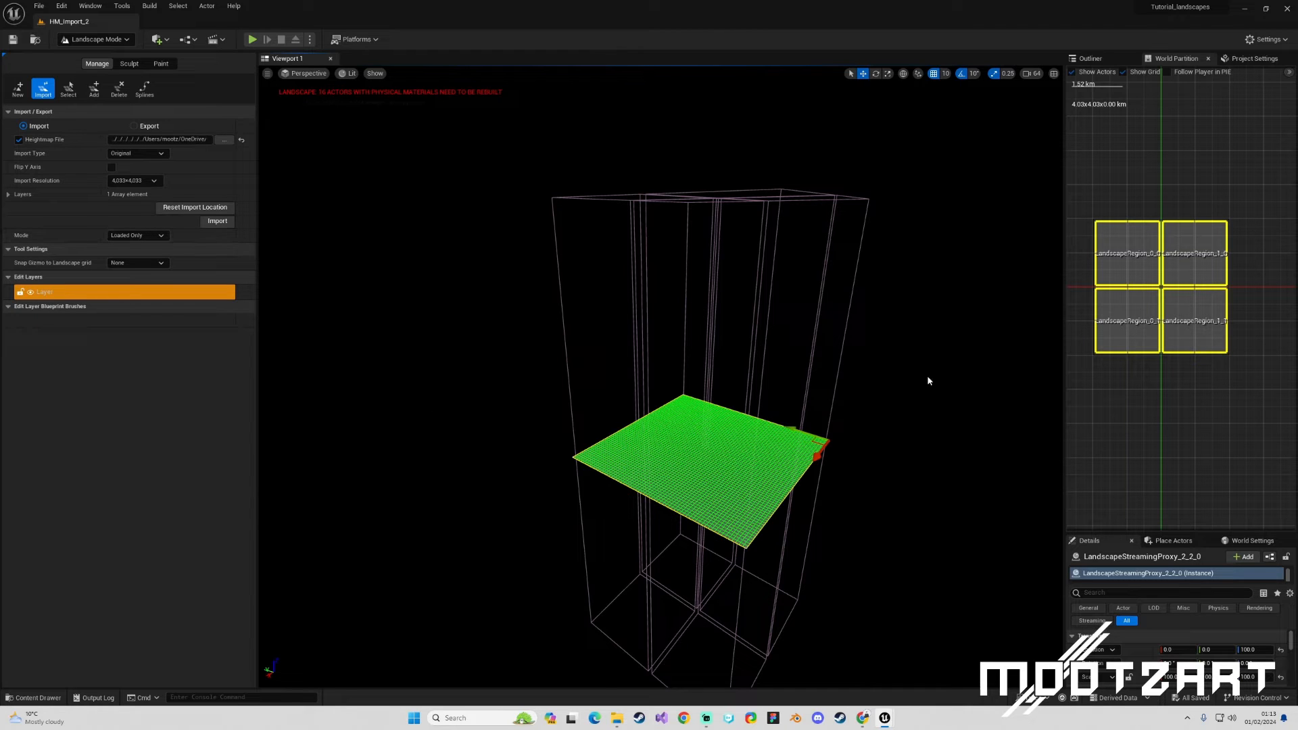
left_click(218, 222)
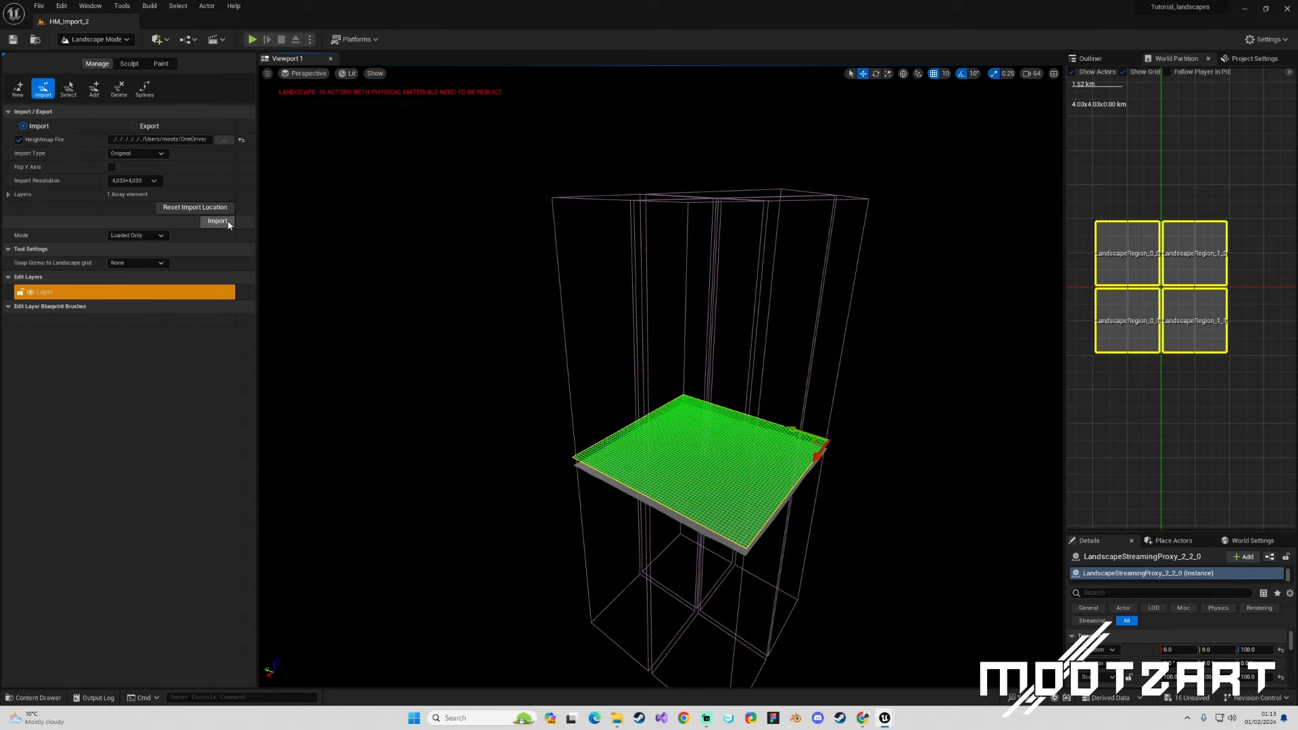
right_click_drag(408, 191, 432, 204)
key("w")
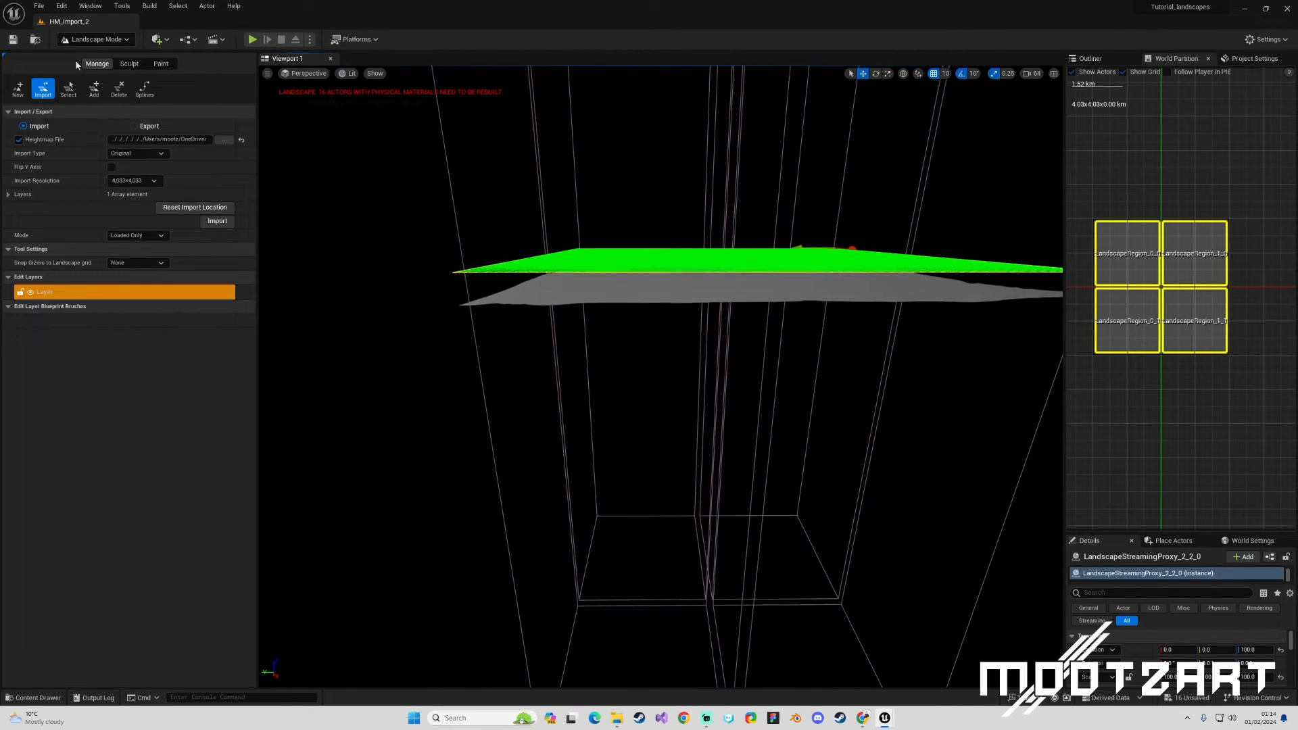
Step: Return to Selection mode and examine the imported terrain from several sides and heights for missing parts
left_click(95, 39)
left_click(88, 54)
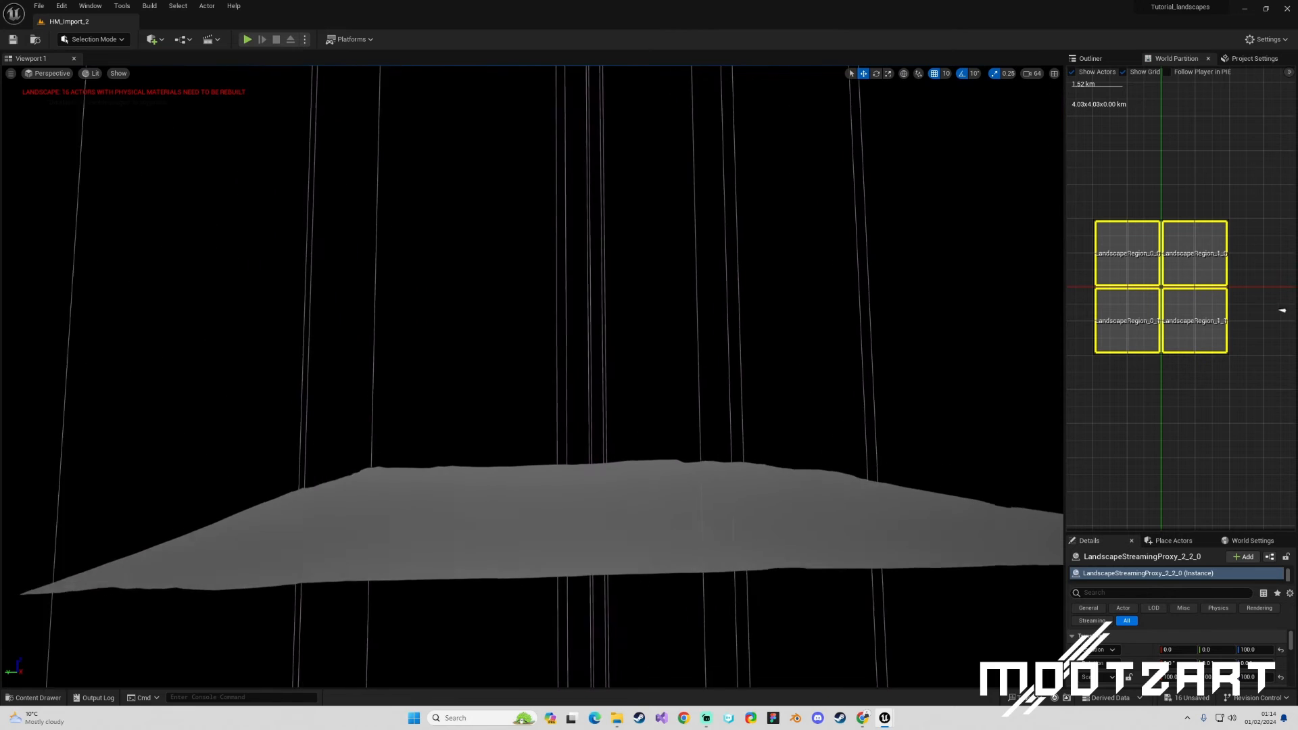
key("w")
right_click_drag(533, 365, 642, 432)
key("s")
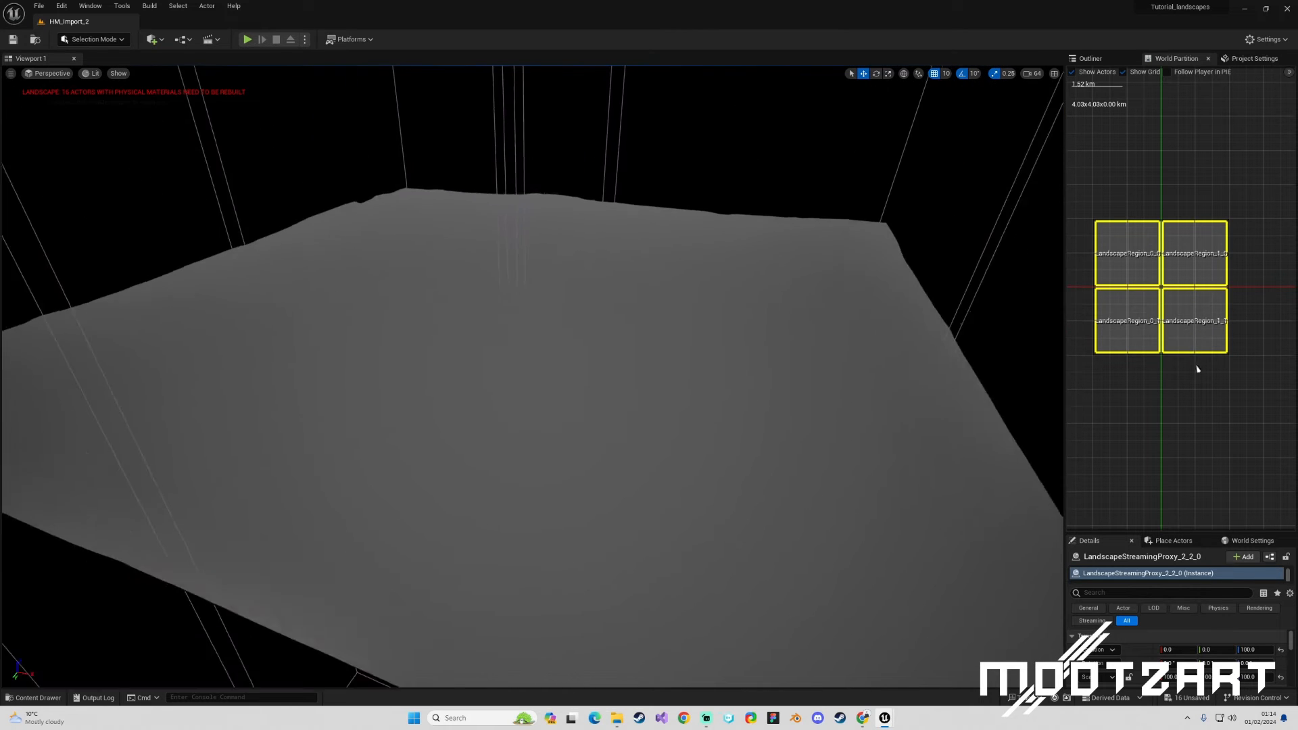
right_click_drag(669, 284, 707, 287)
key("d")
right_click_drag(525, 322, 372, 318)
right_click_drag(352, 271, 318, 270)
key("d")
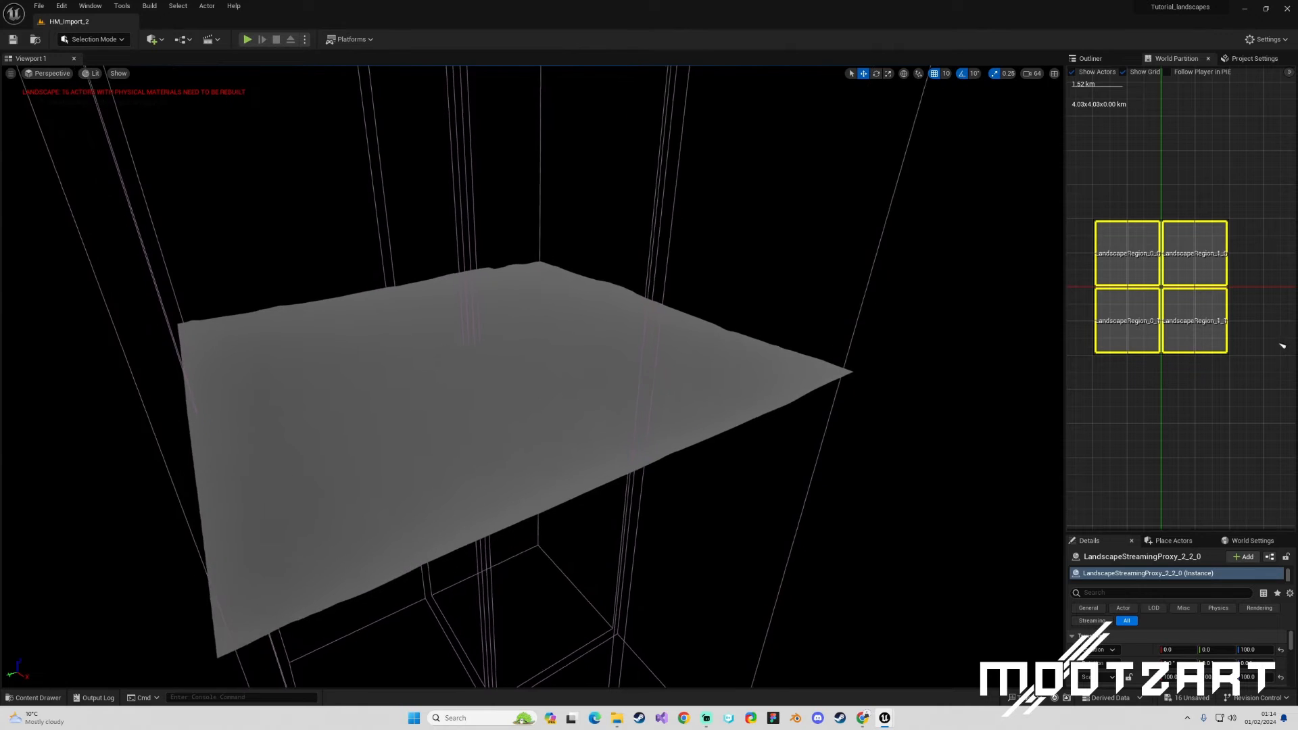
right_click_drag(473, 179, 440, 180)
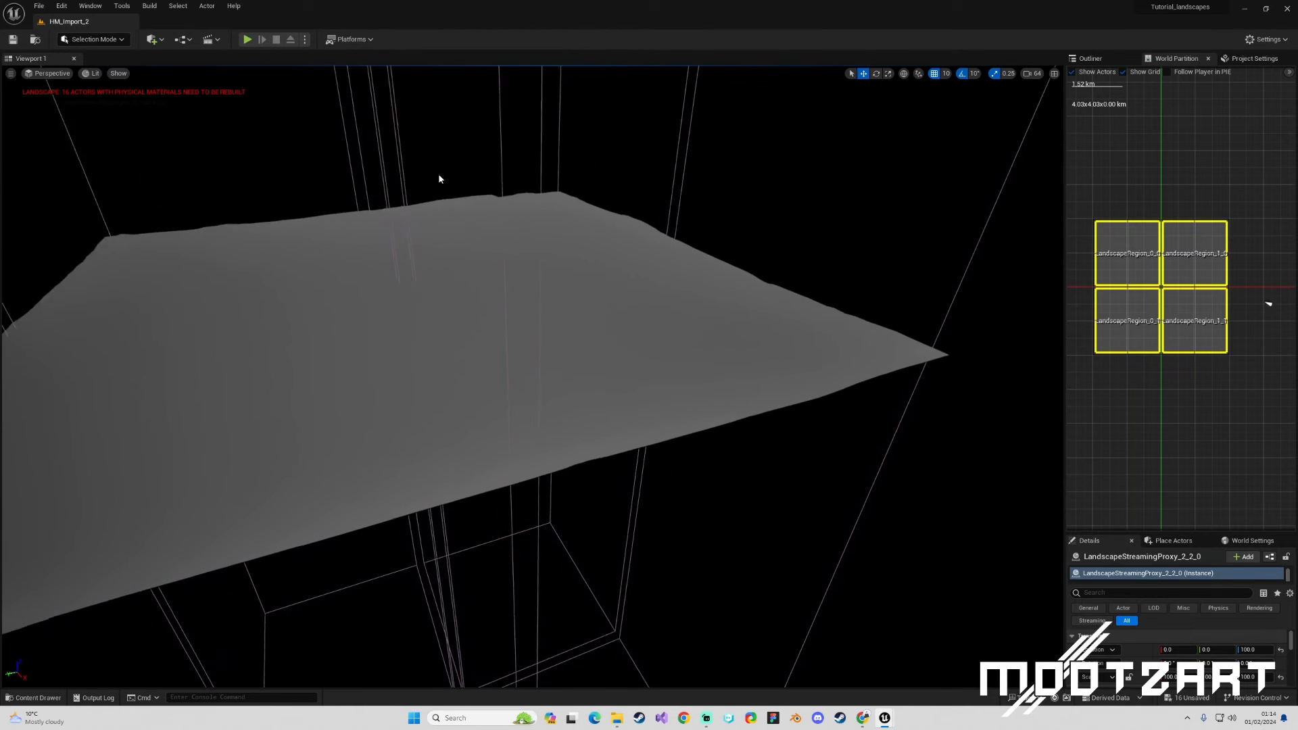
Step: Place a Directional Light and a Sky Atmosphere actor on the landscape
left_click(1165, 539)
type("direc")
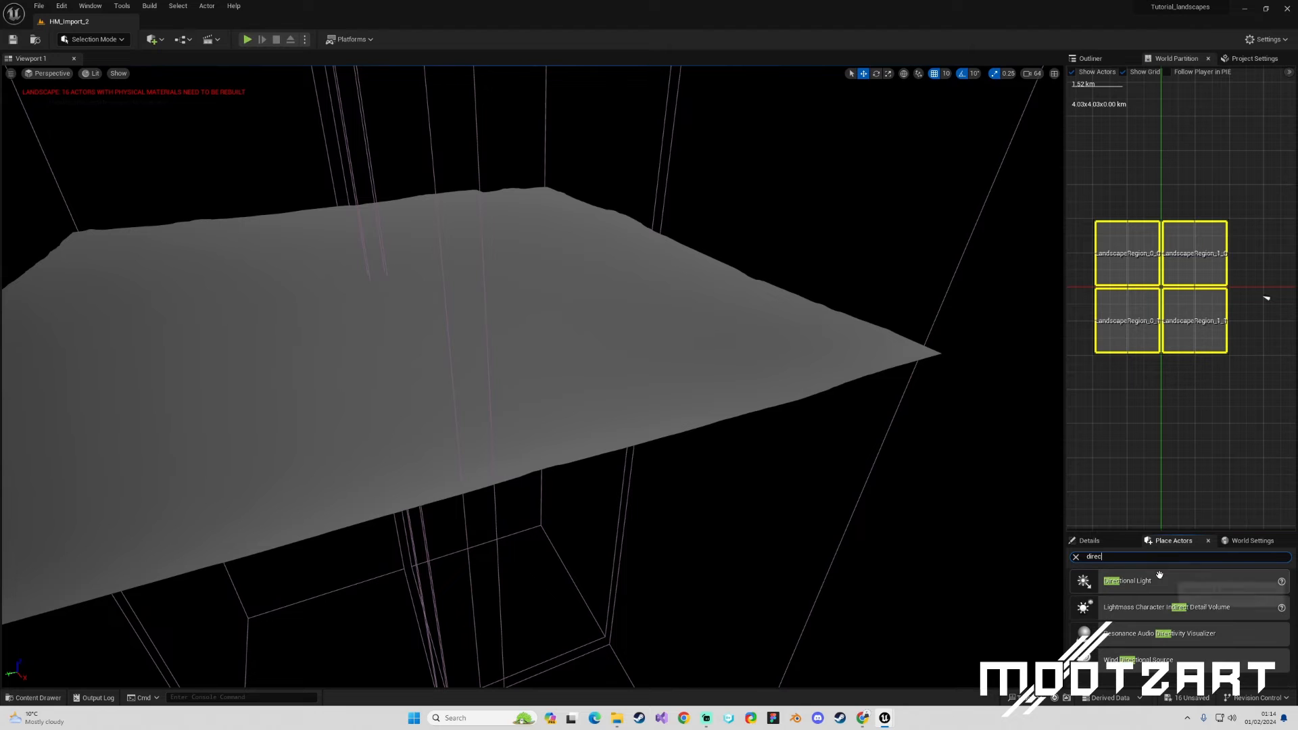
left_click_drag(1127, 581, 701, 338)
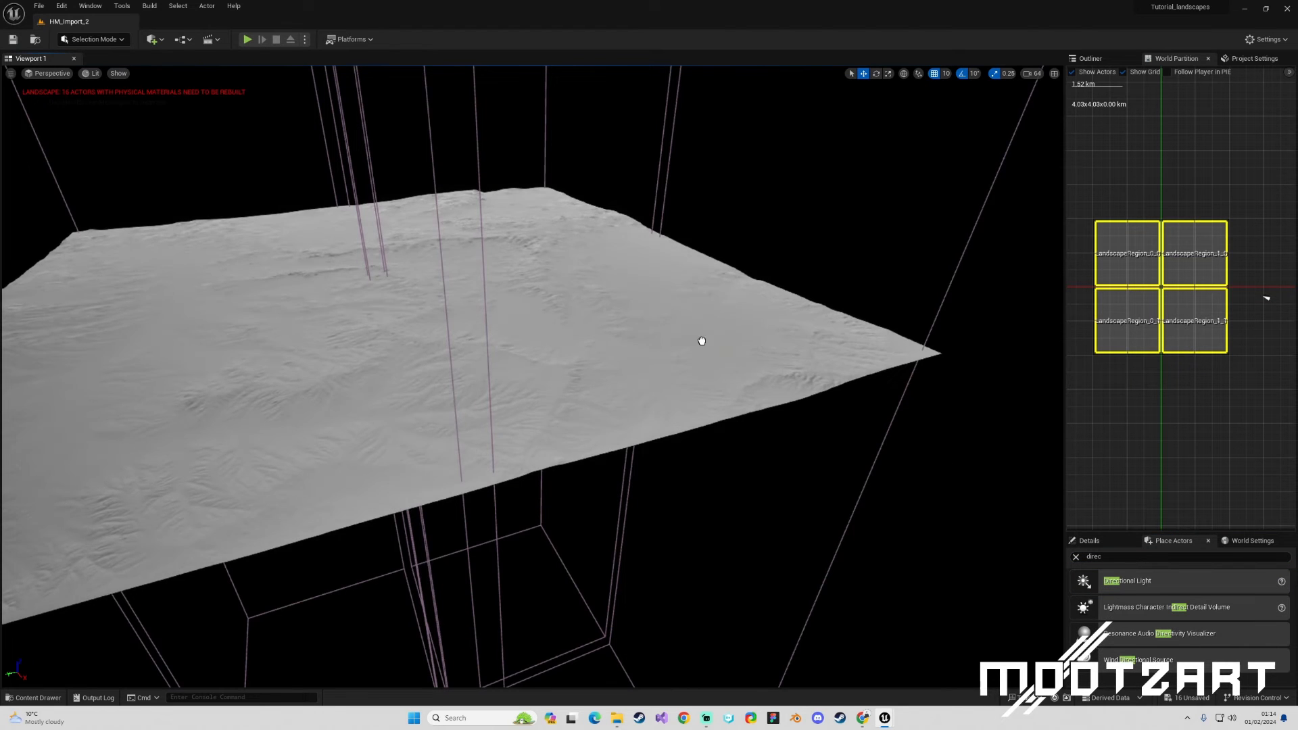
left_click(1144, 562)
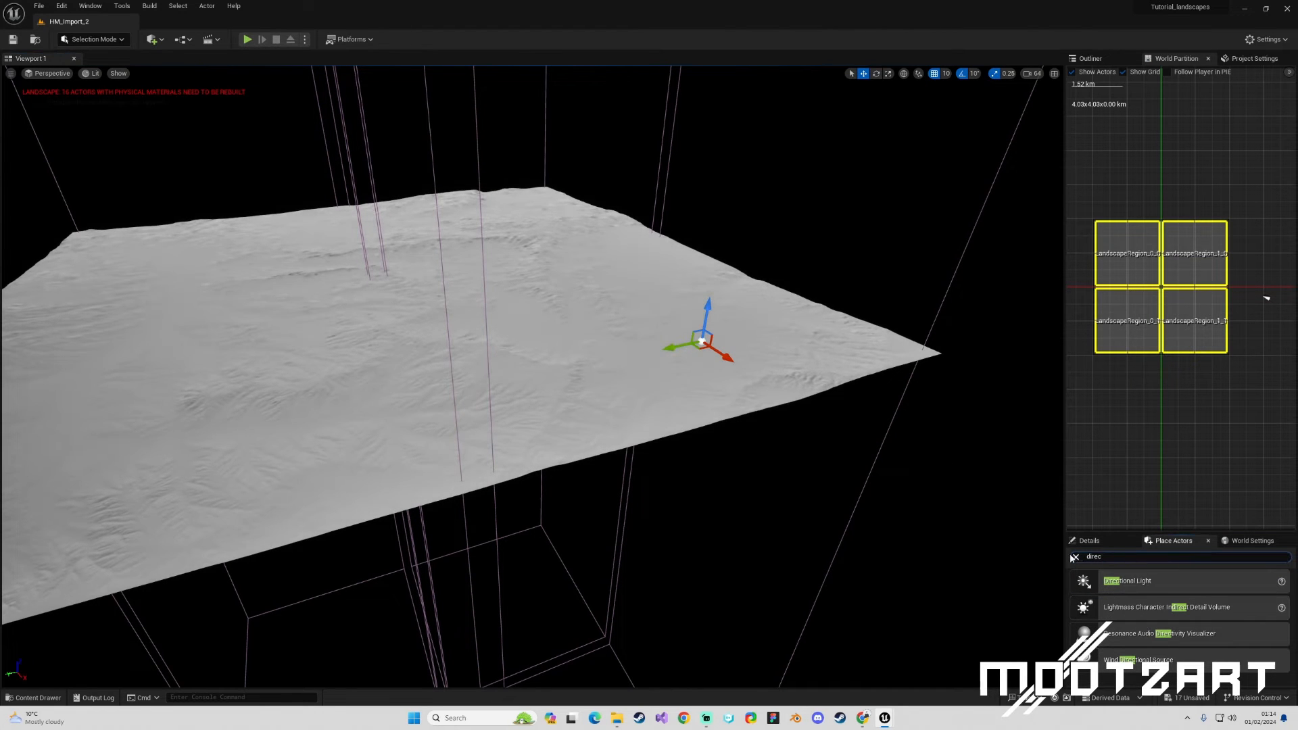
left_click_drag(1131, 557, 589, 348)
type("sky")
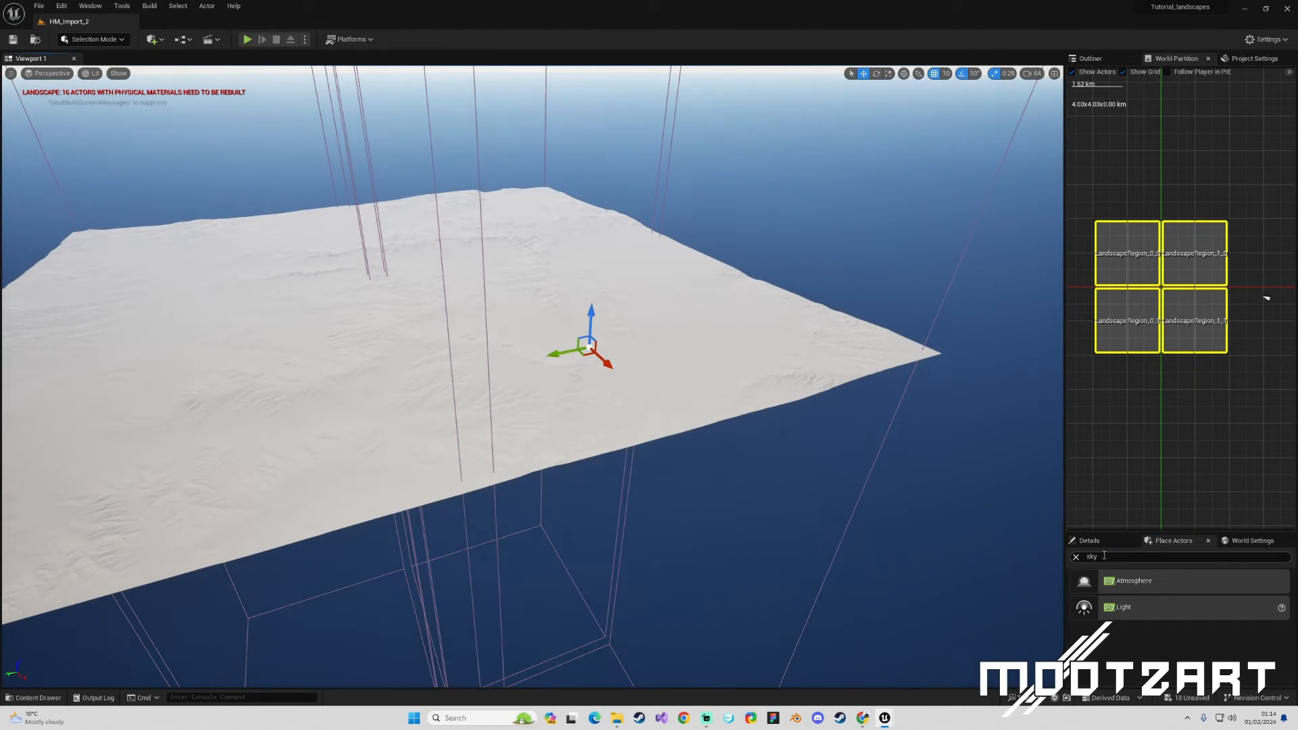
Step: Place an Exponential Height Fog actor on the landscape
left_click_drag(1103, 555, 1070, 556)
type("fog")
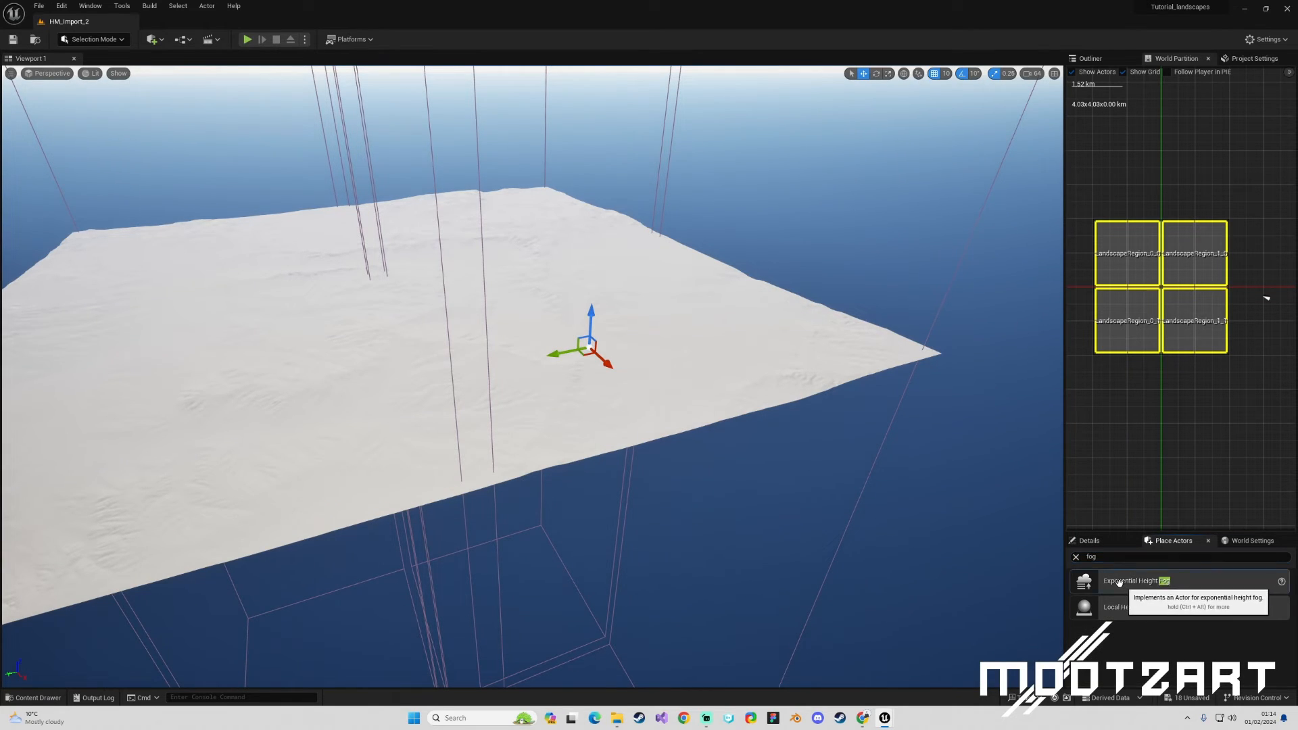
left_click_drag(1100, 576, 542, 443)
right_click_drag(598, 331, 713, 400)
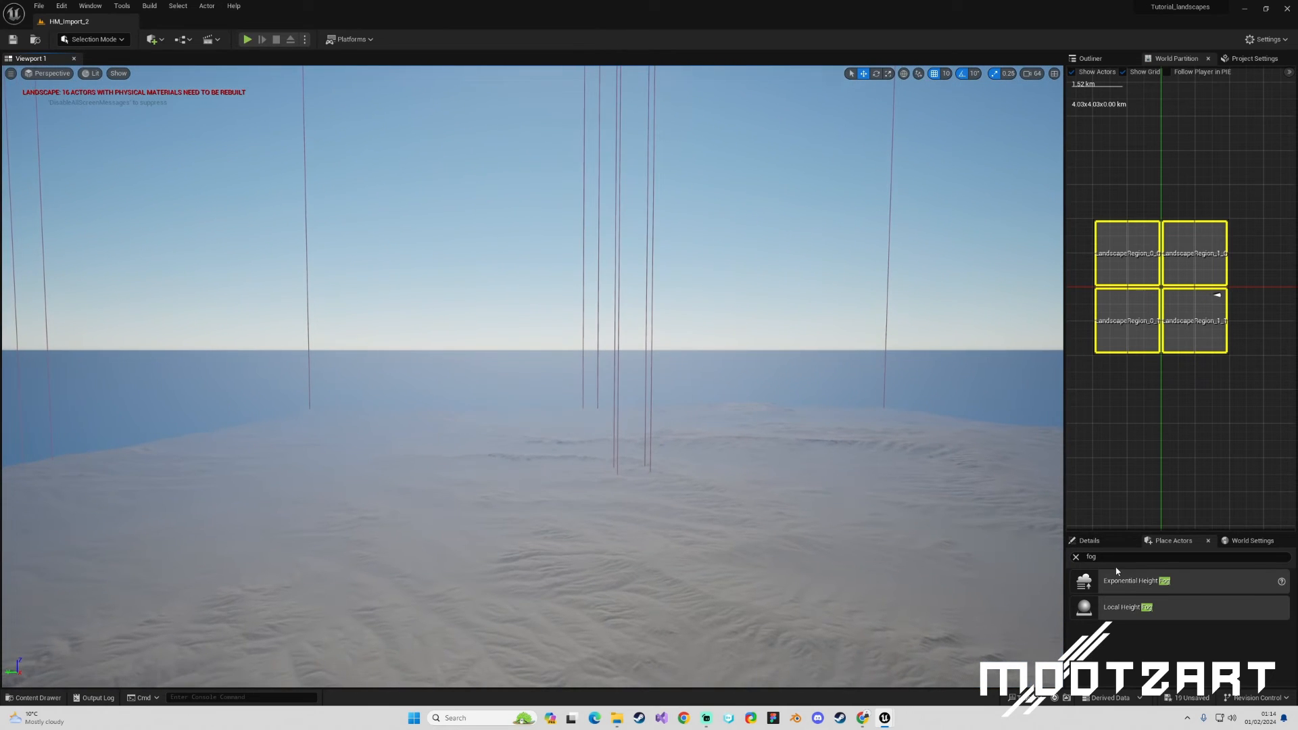
Step: Place a Volumetric Cloud actor in the level and check the sky from close above the terrain
left_click(1076, 557)
type("cloud")
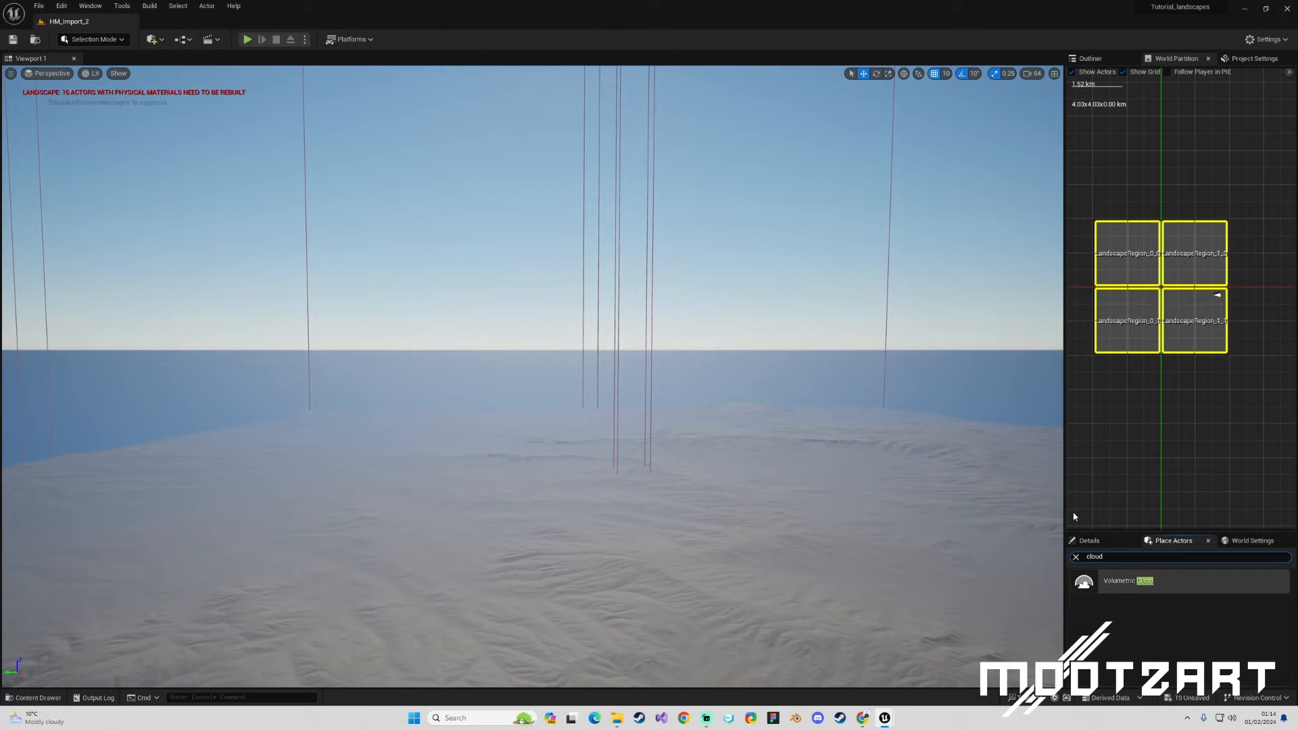
left_click_drag(1084, 582, 772, 473)
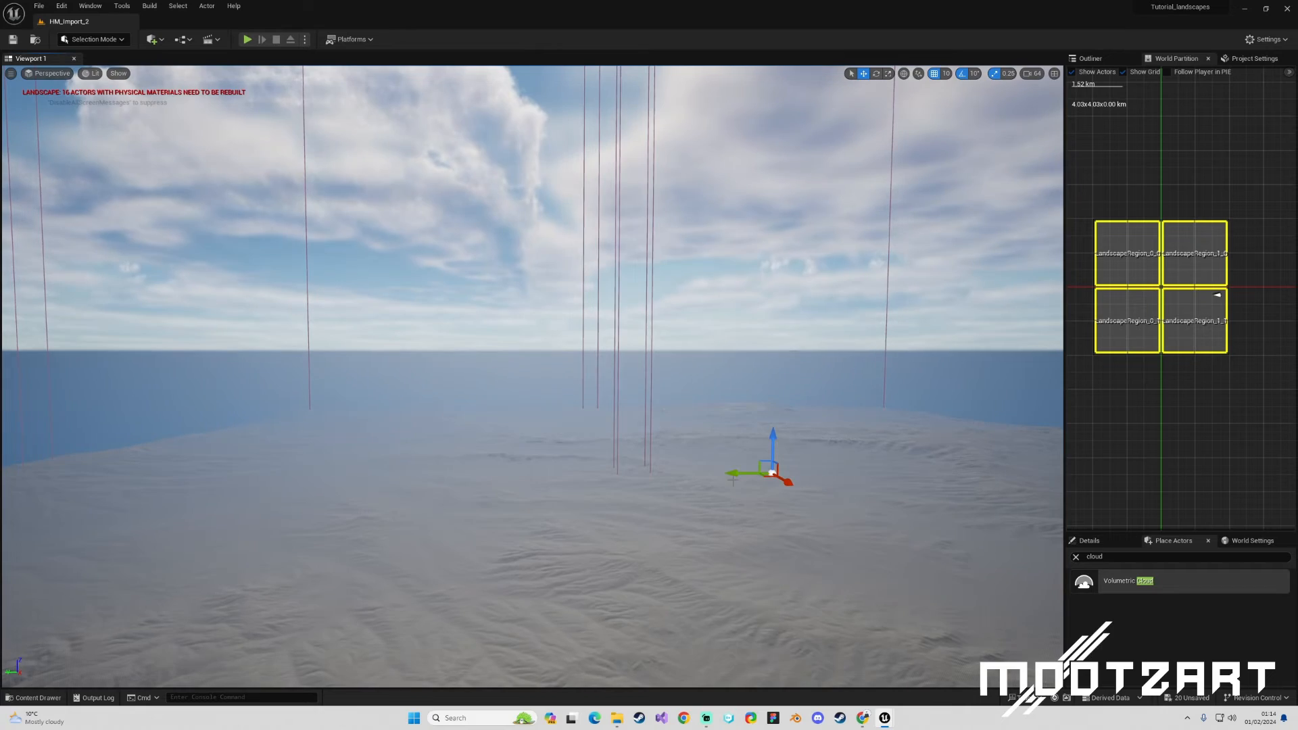
right_click_drag(607, 383, 698, 404)
key("w")
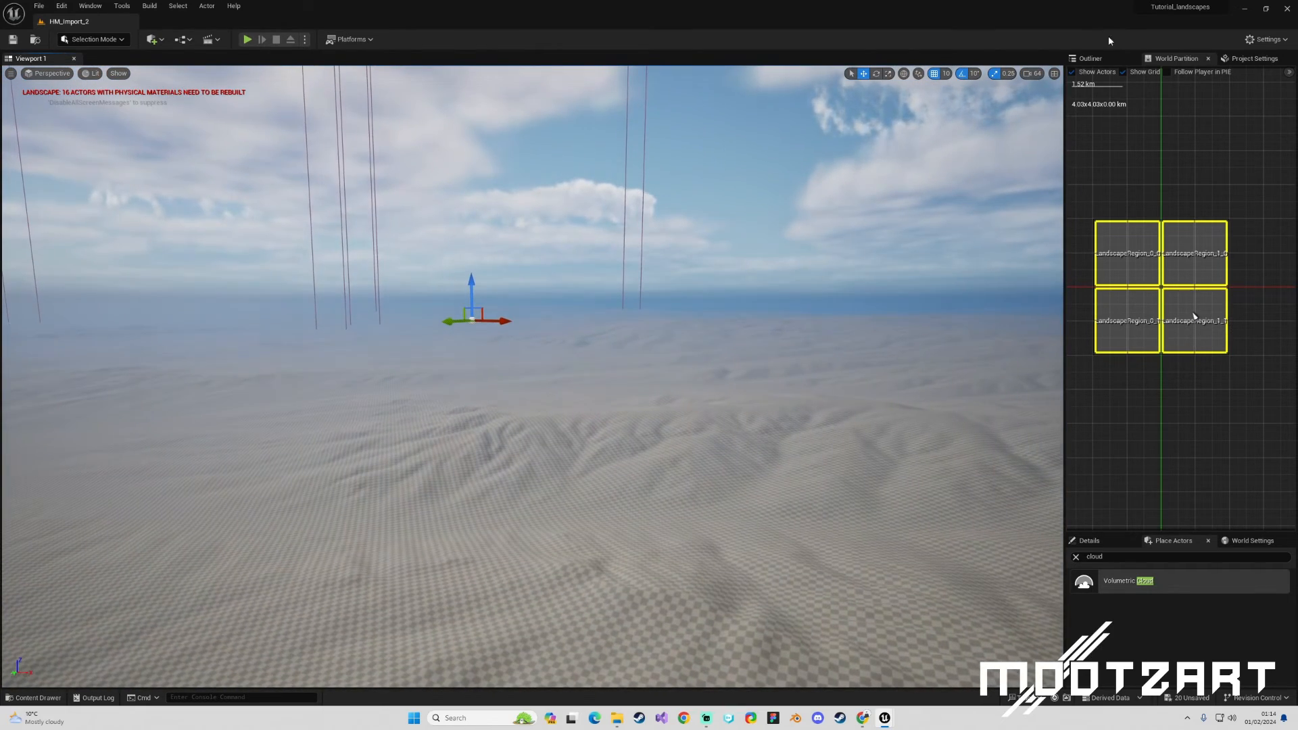
Step: Set the World Partition runtime grid's loading range to 25600000 in the world settings and save the level
left_click(1250, 540)
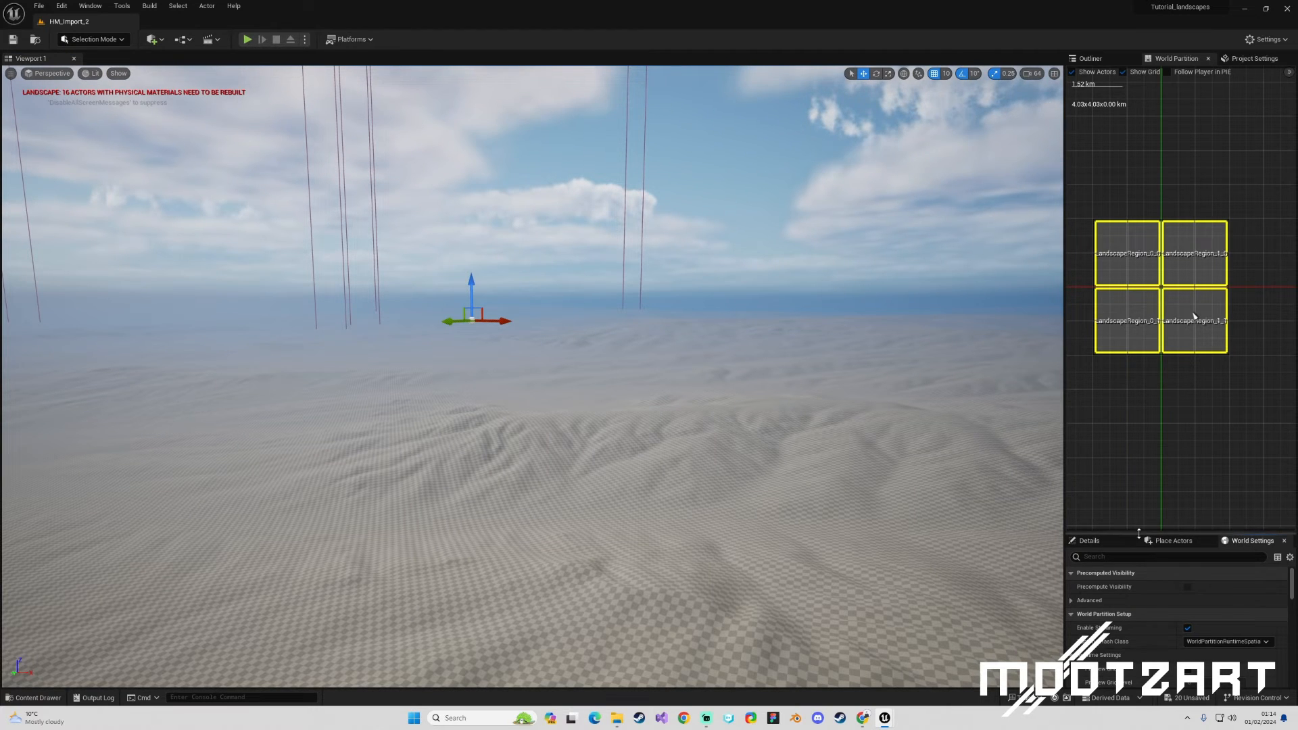
left_click_drag(1179, 531, 1179, 271)
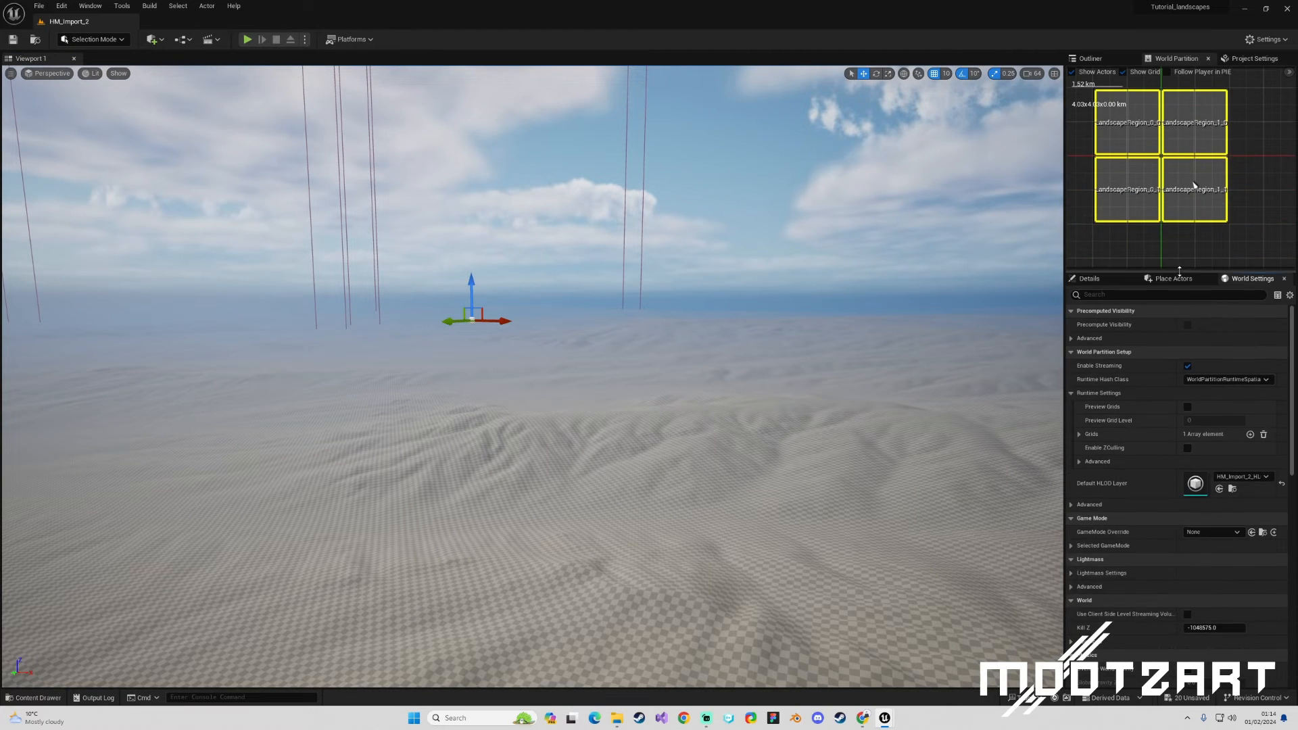
left_click(1079, 434)
left_click(1087, 448)
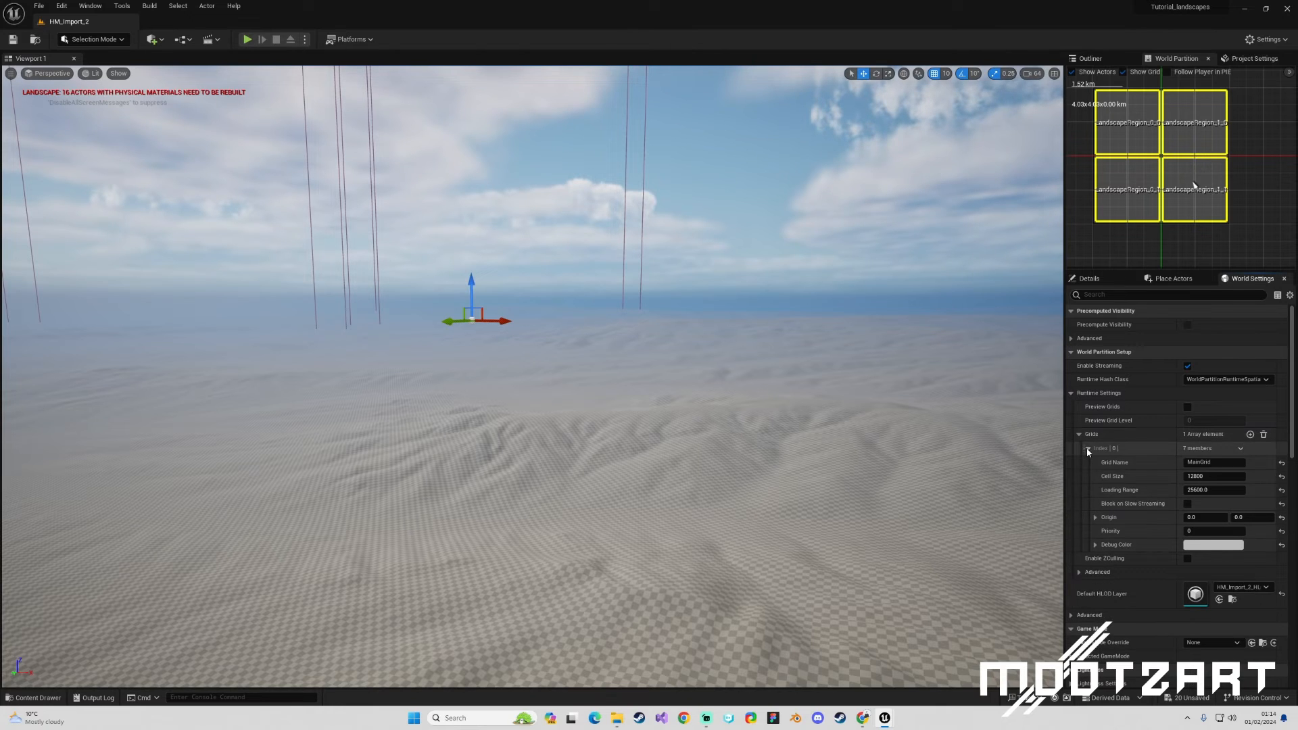
left_click(1199, 490)
left_click(1220, 494)
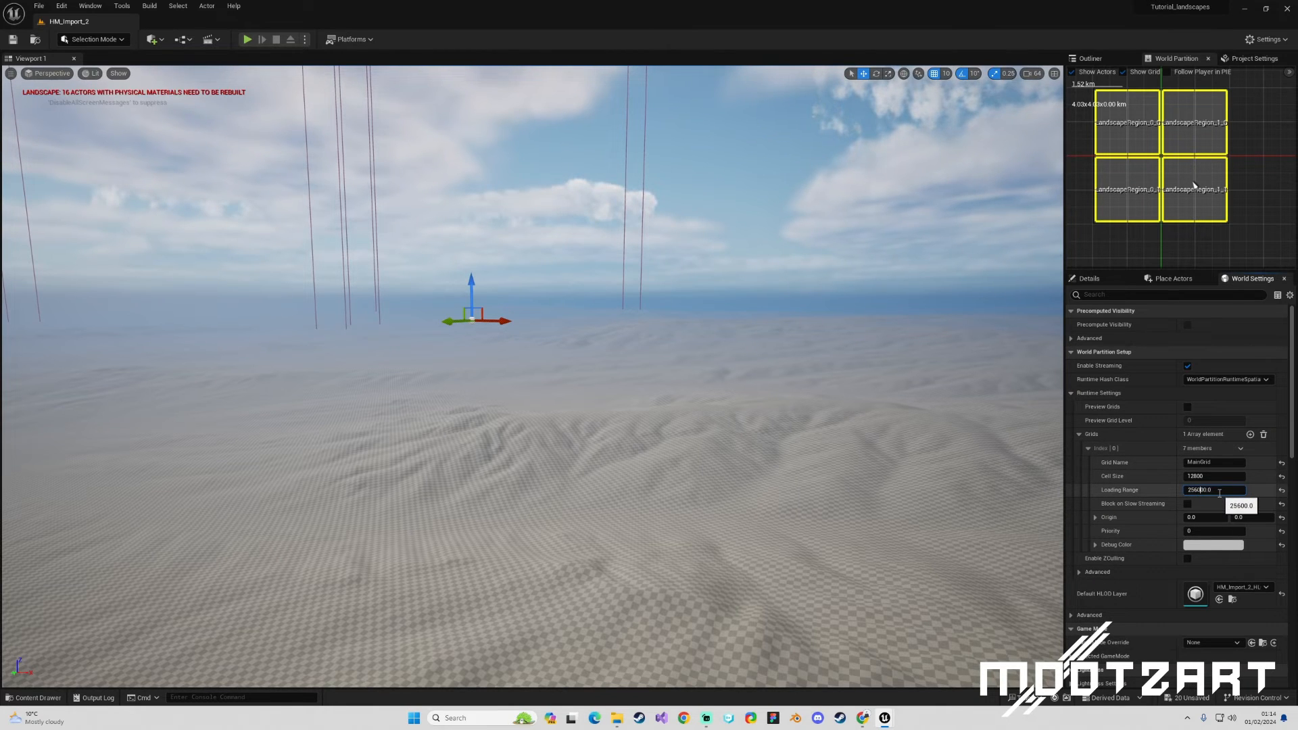
key("Return")
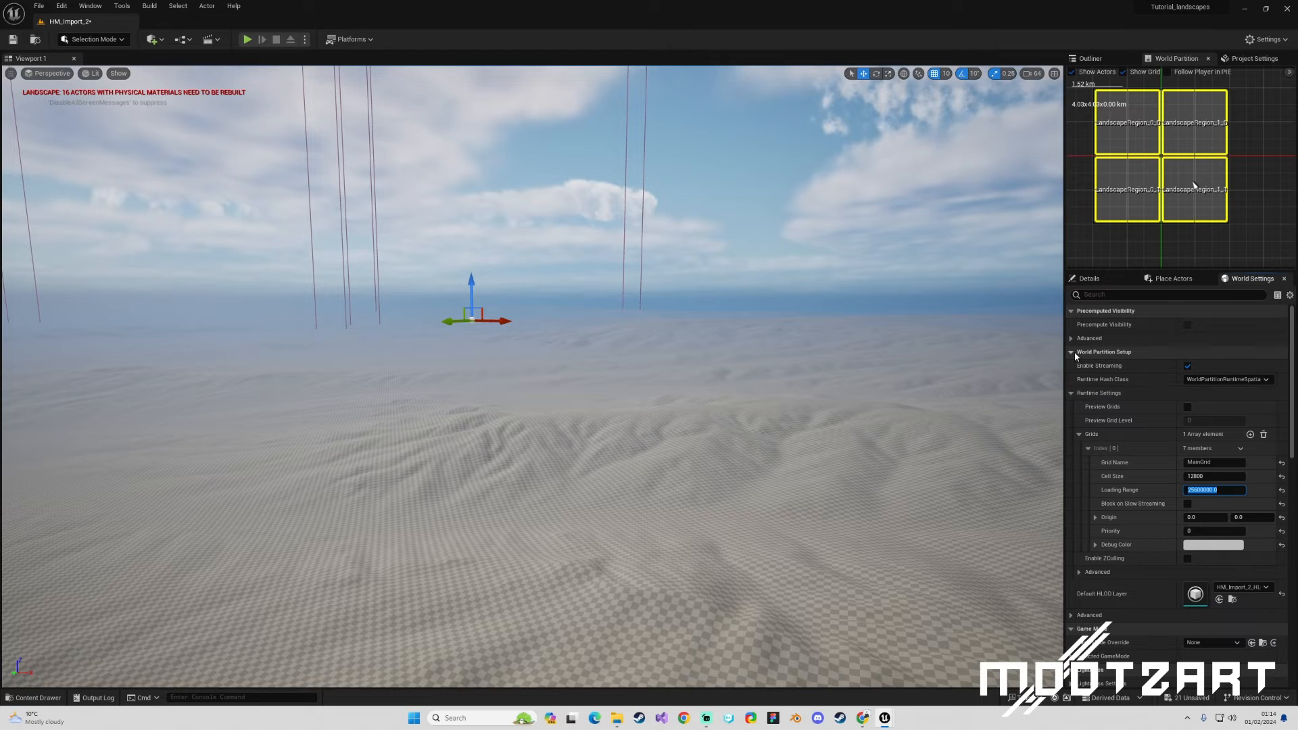
left_click(1119, 351)
left_click(1115, 280)
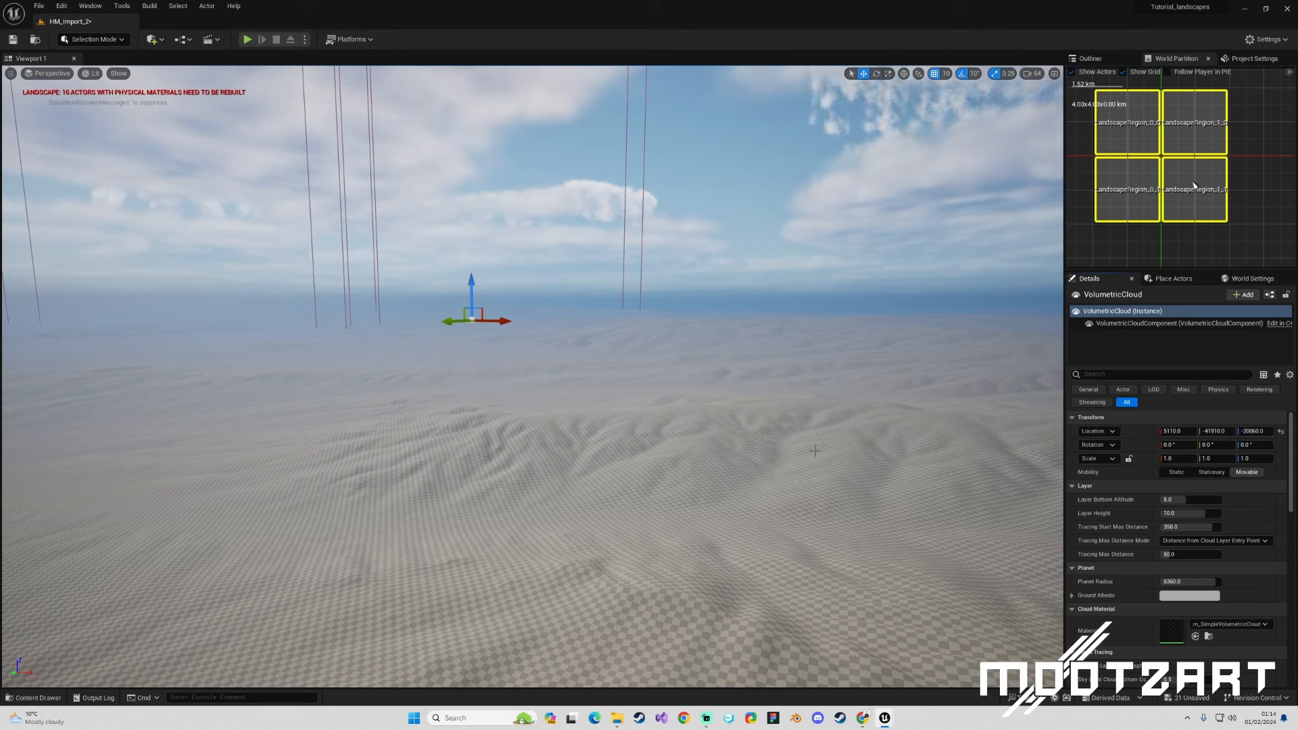
key("ctrl+s")
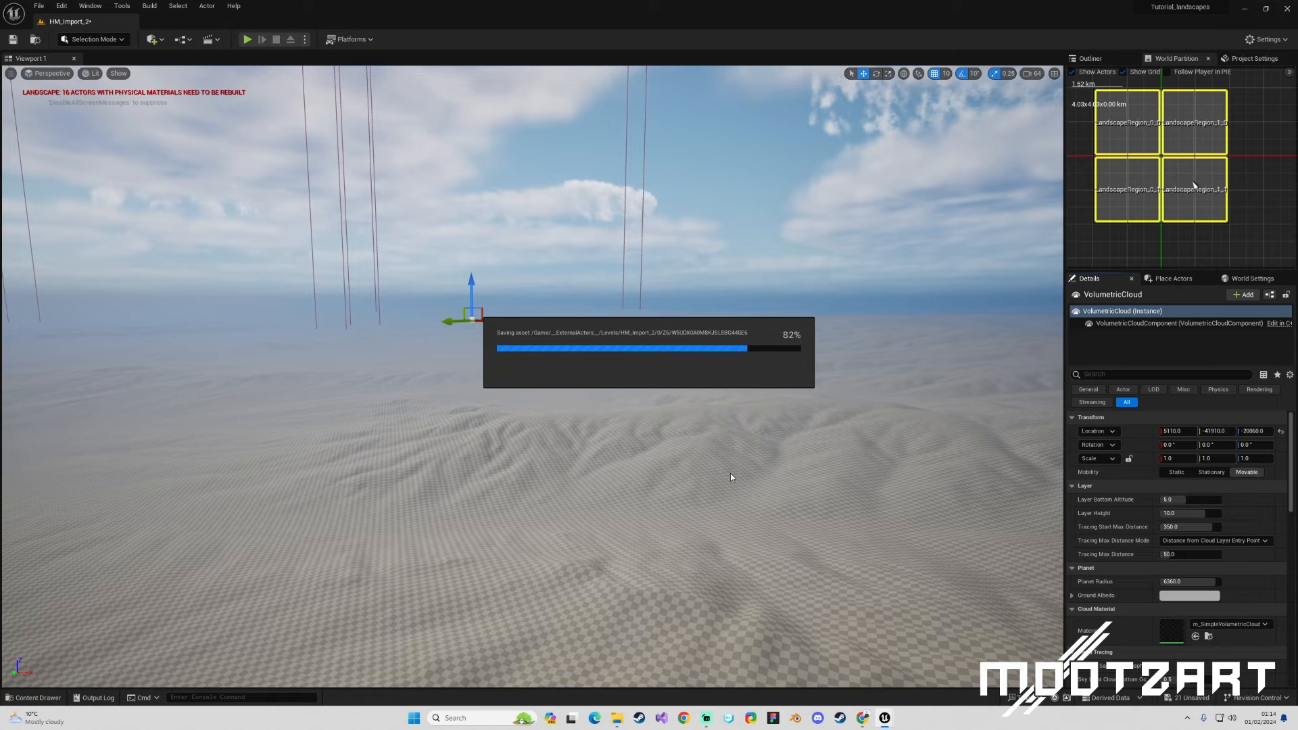
Step: Play the level from a spot on the terrain and run the character around to check the landscape
right_click(569, 421)
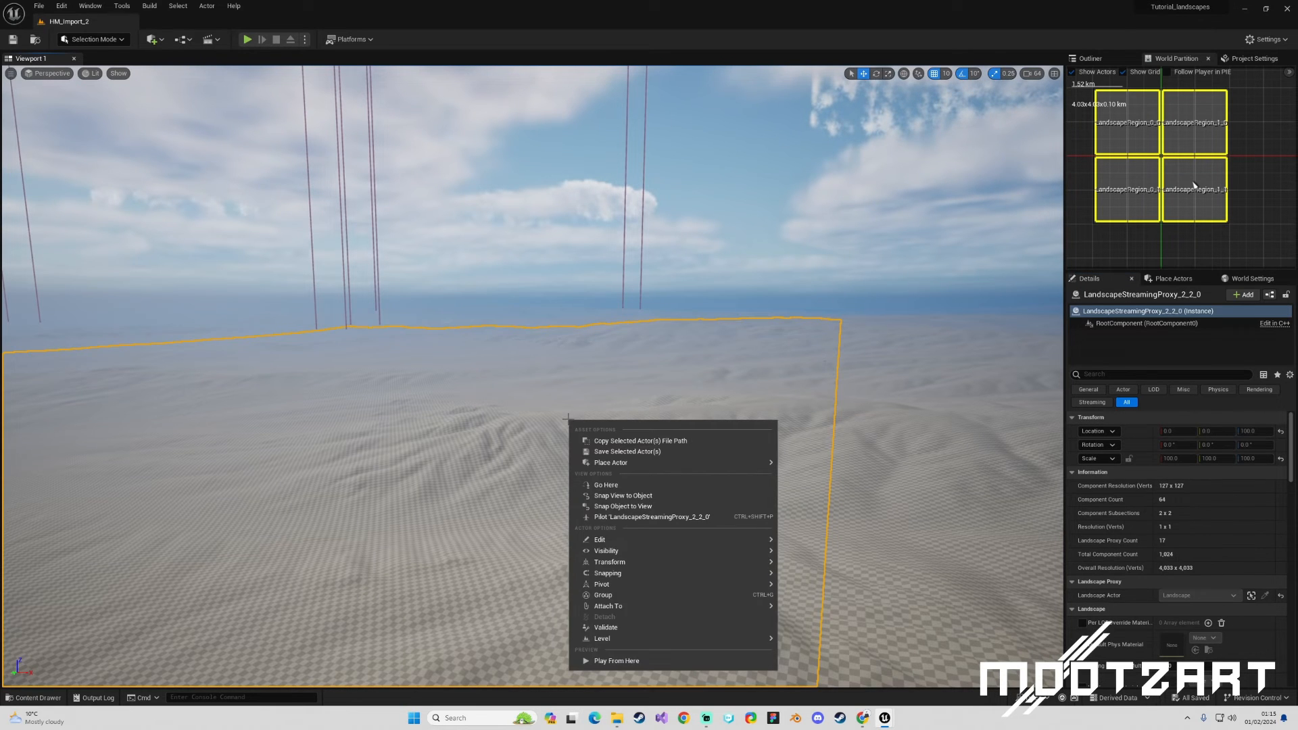
left_click(616, 662)
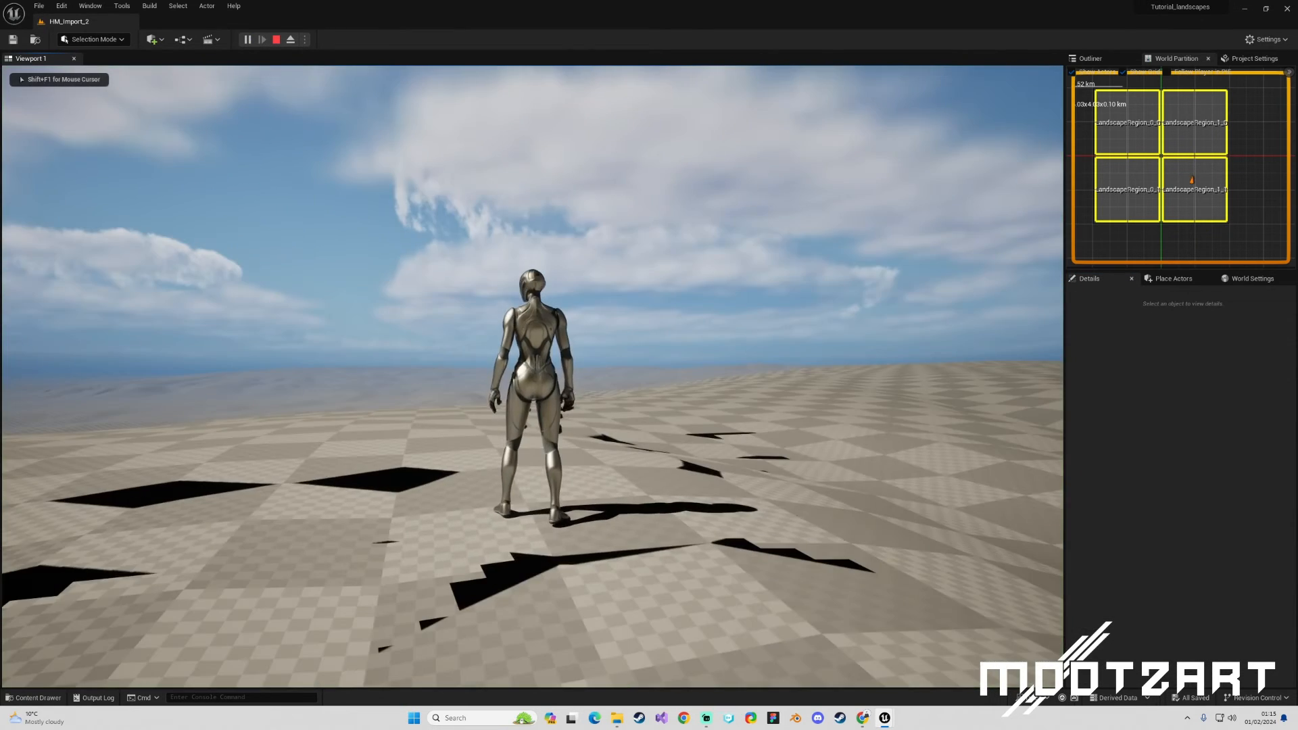
key("space")
key("w")
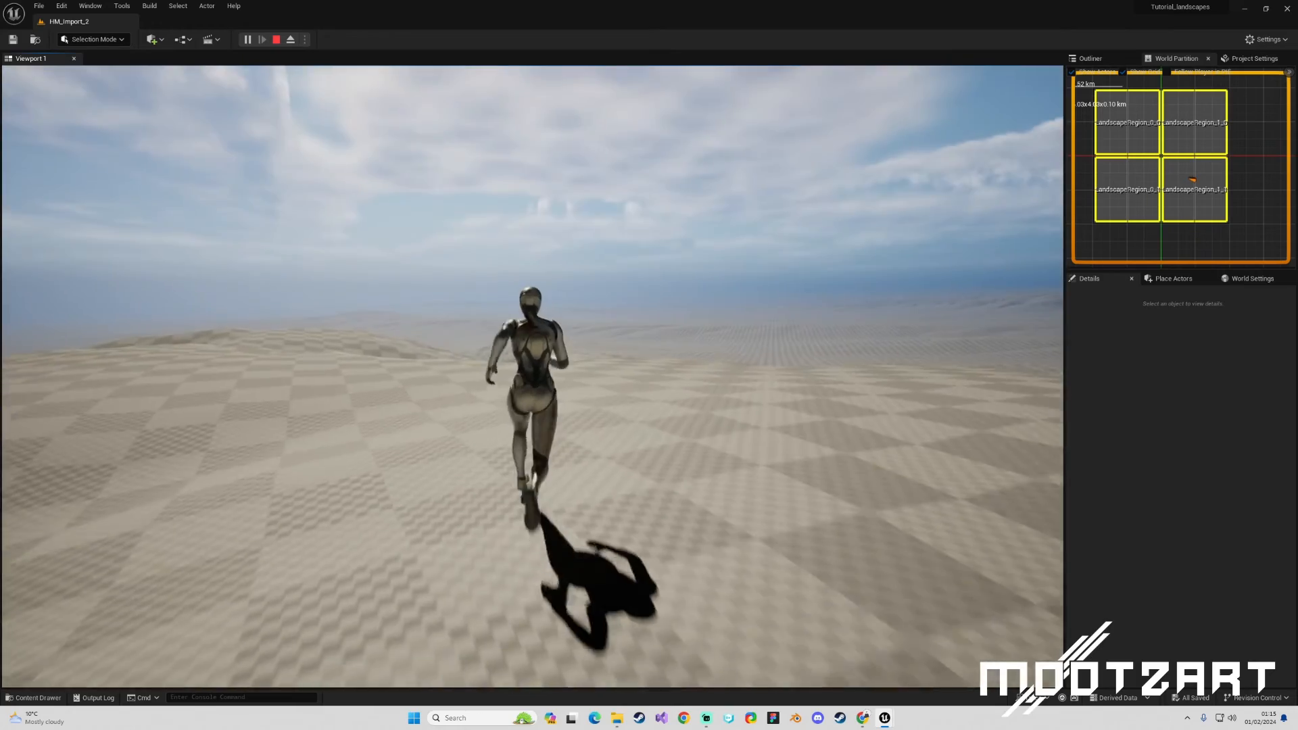
key("a")
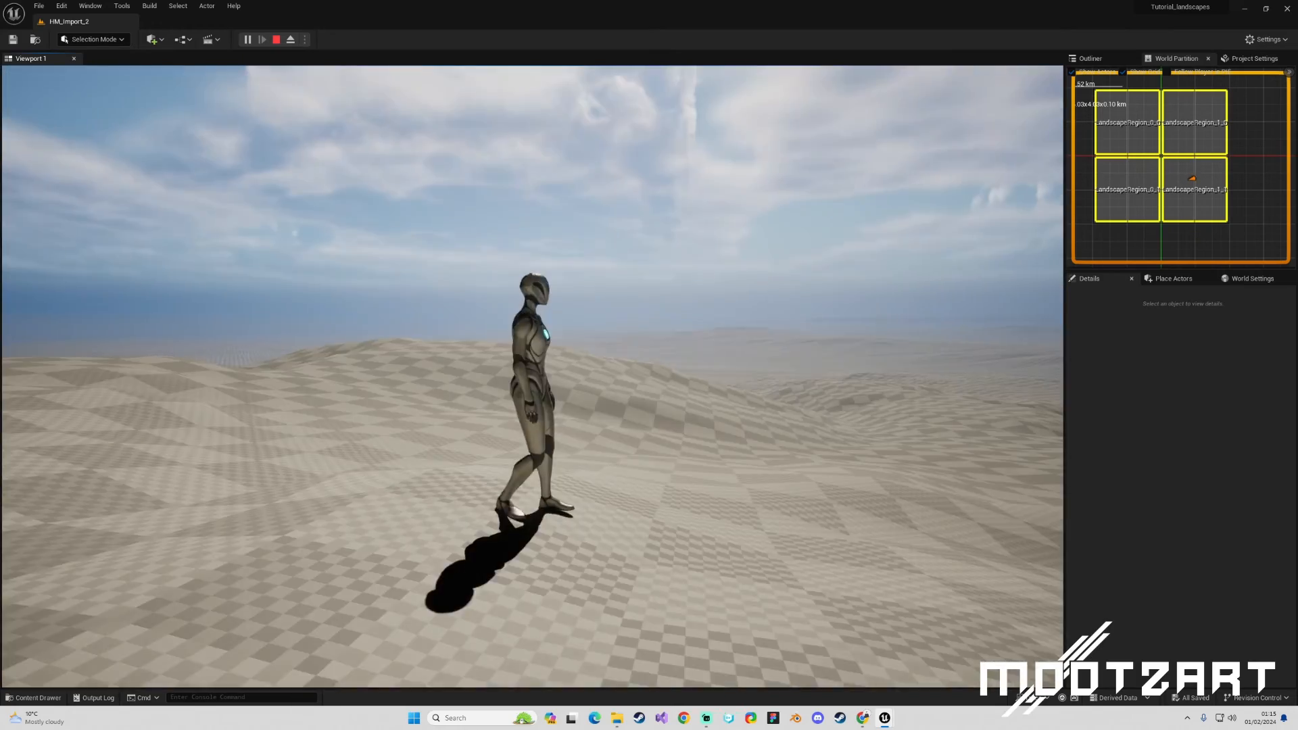
key("w")
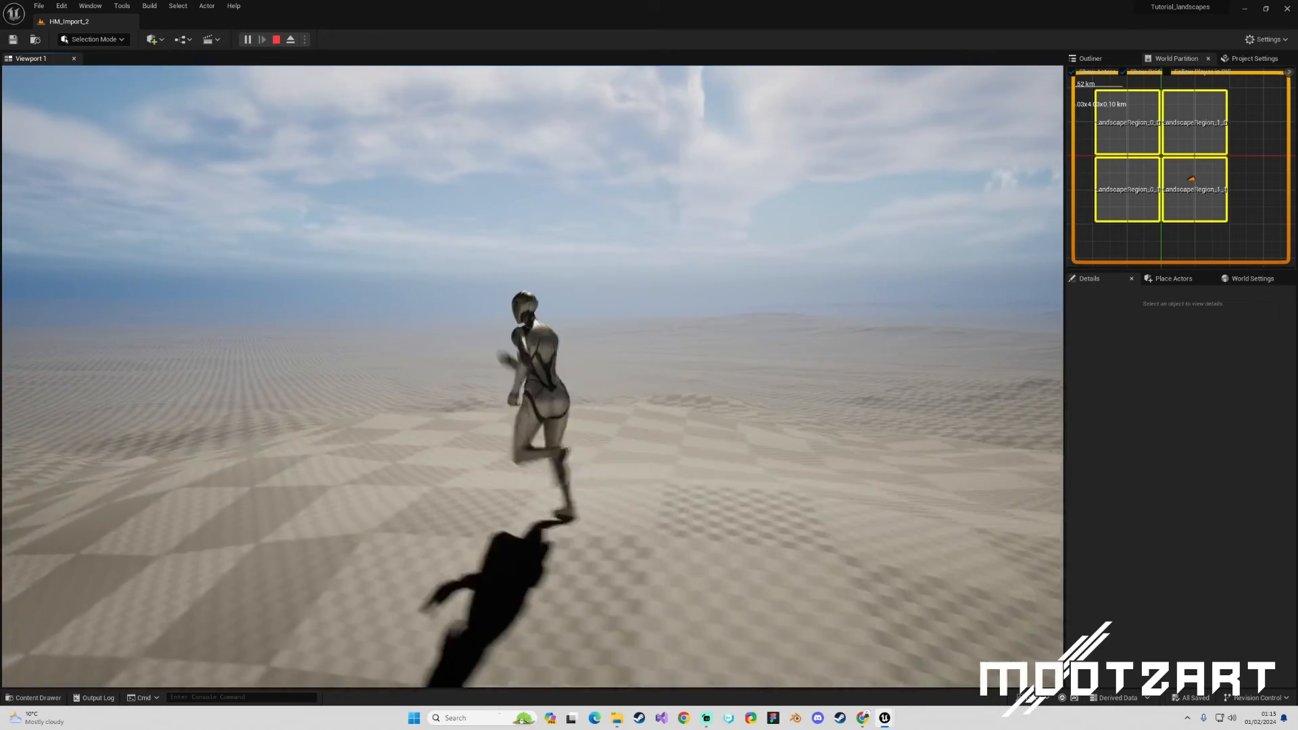
key("a")
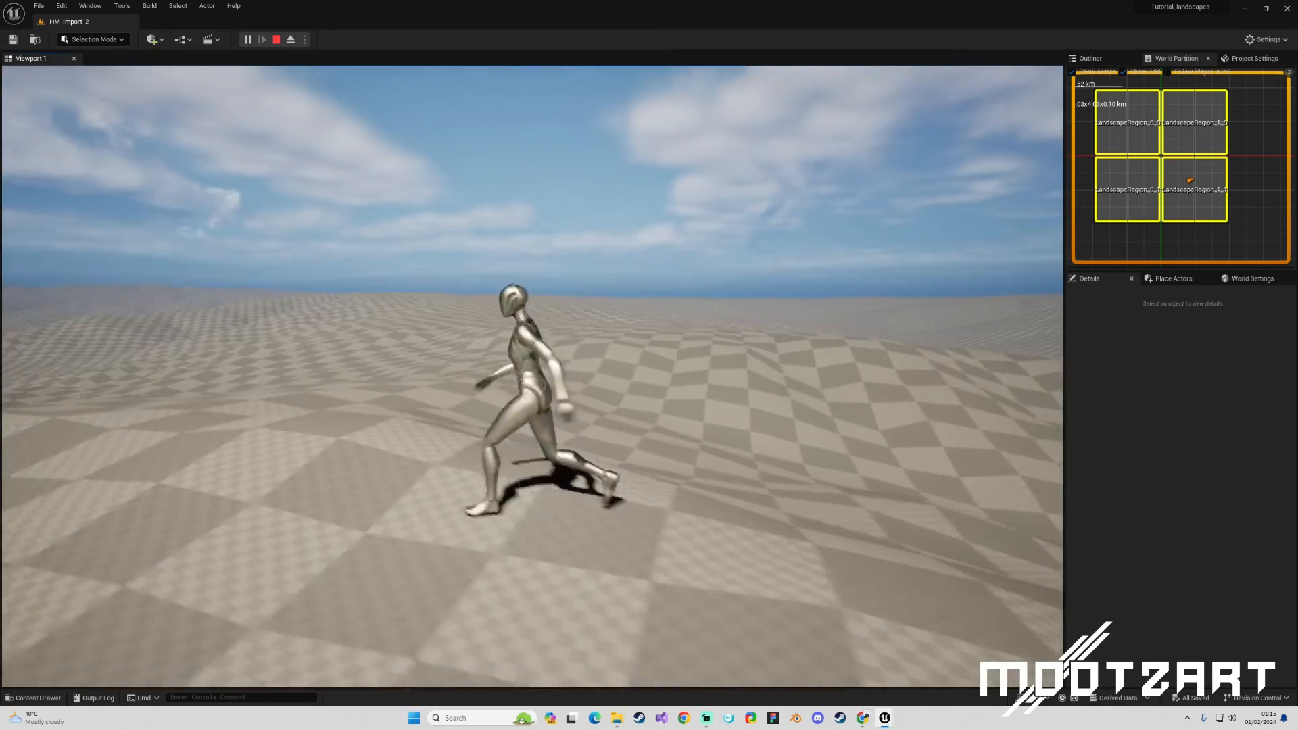
Step: Show the play session full screen and run the character in different directions to examine the surrounding terrain
key("F11")
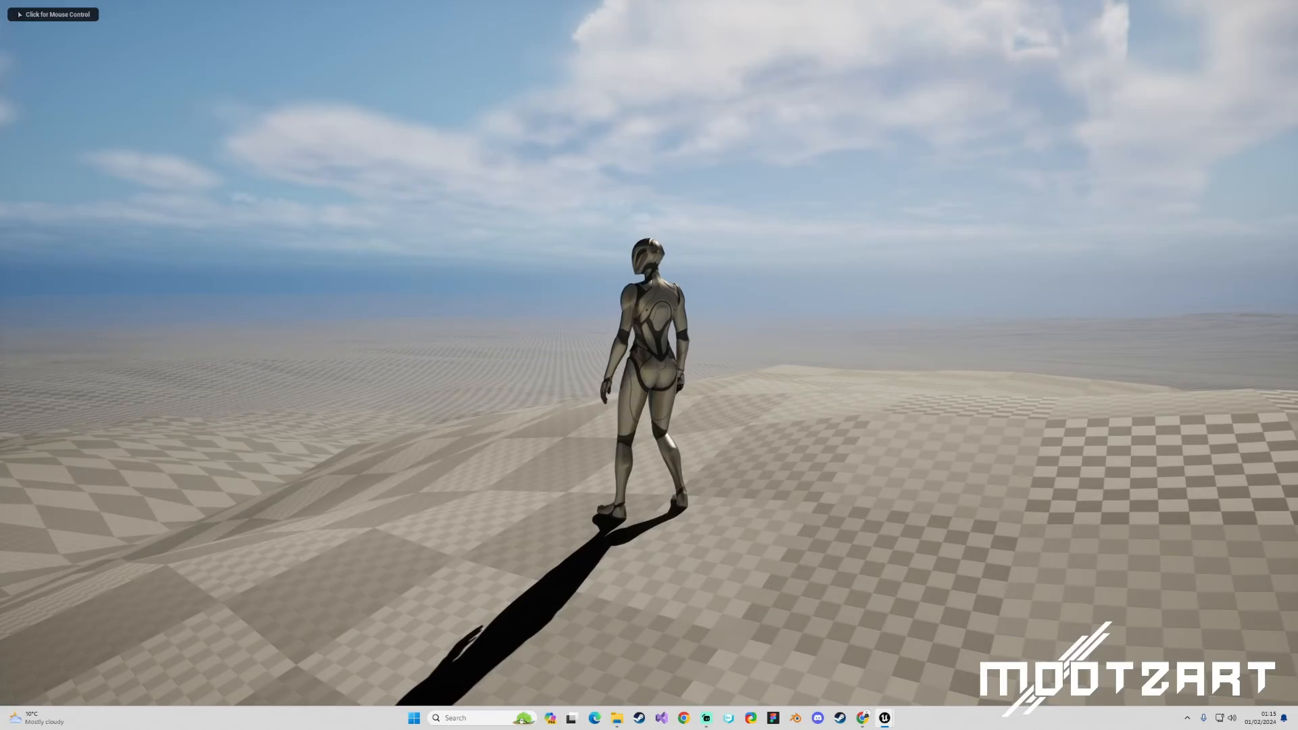
left_click(649, 365)
key("w")
key("d")
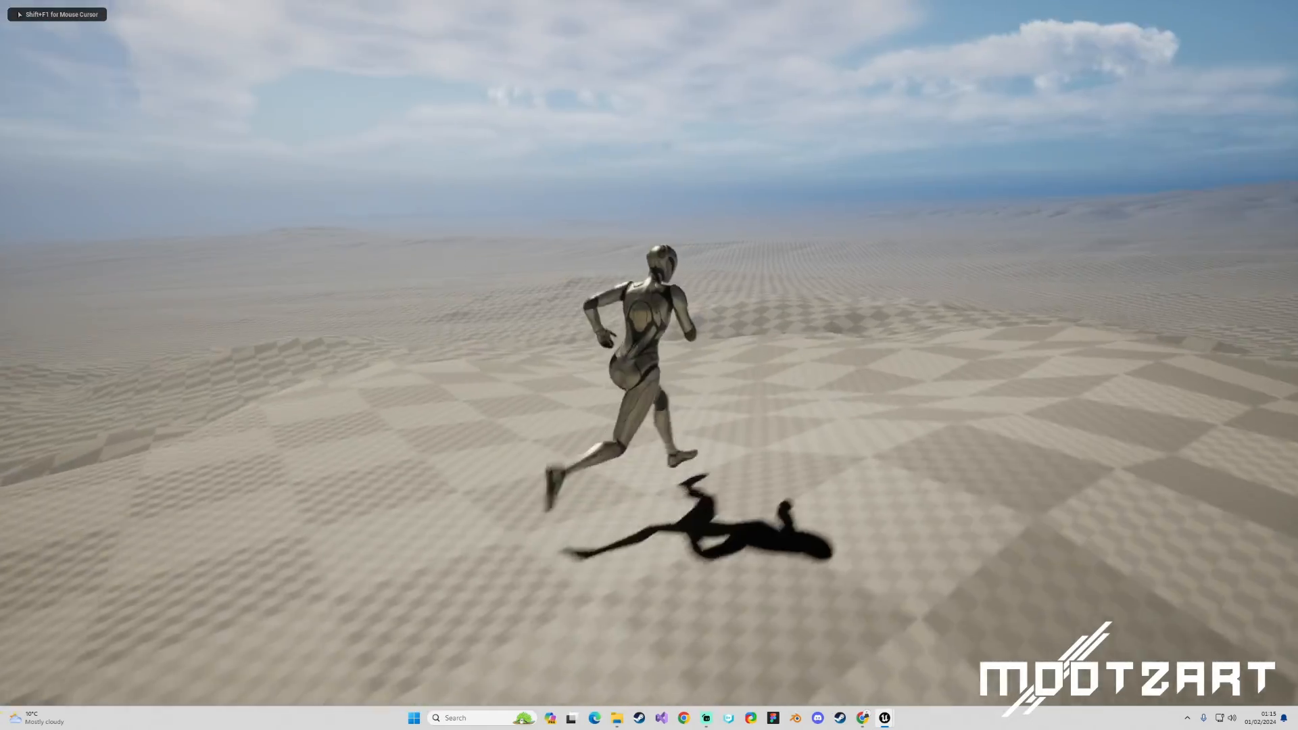
key("a")
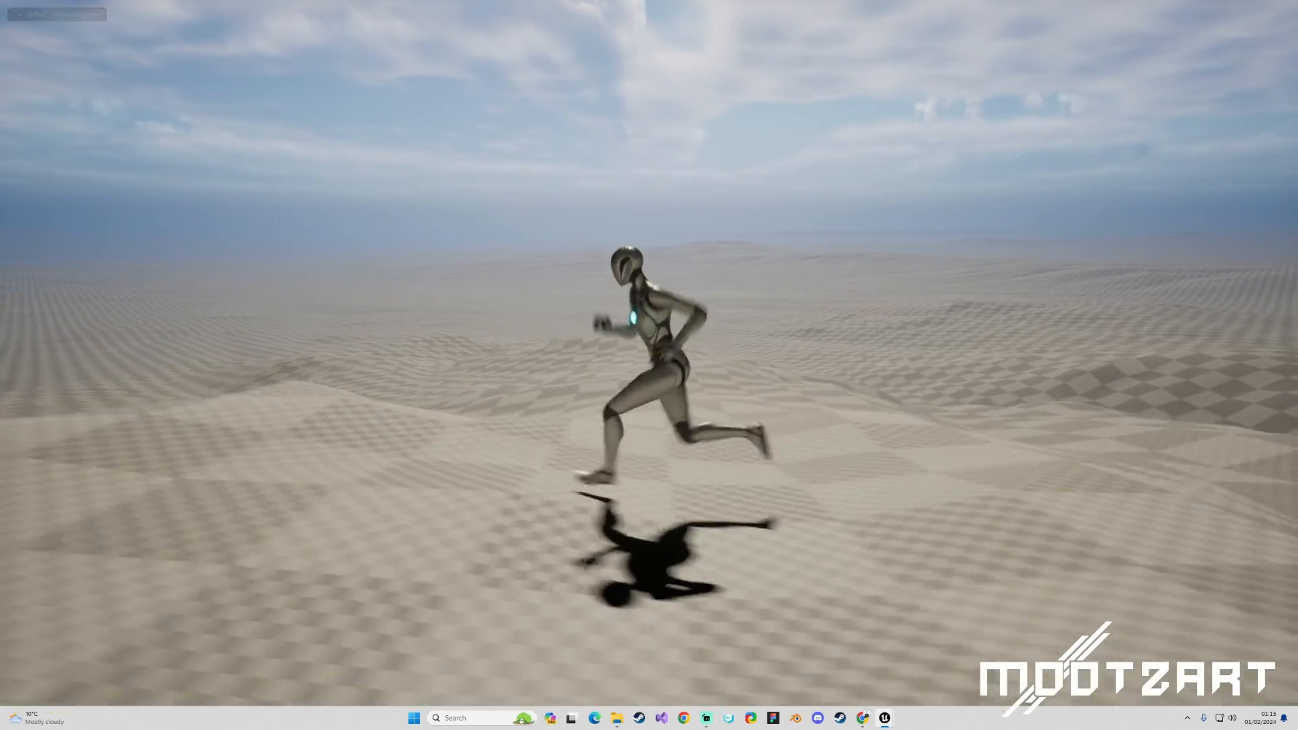
key("w")
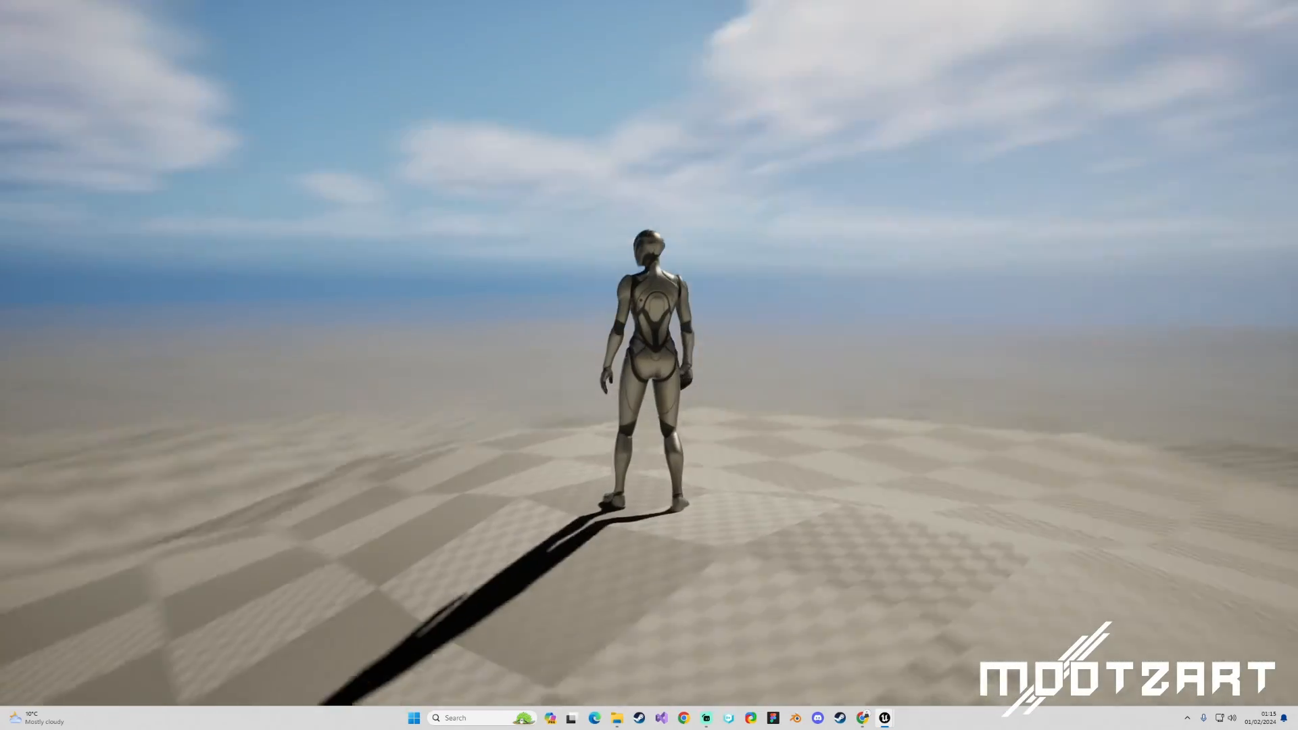
key("a")
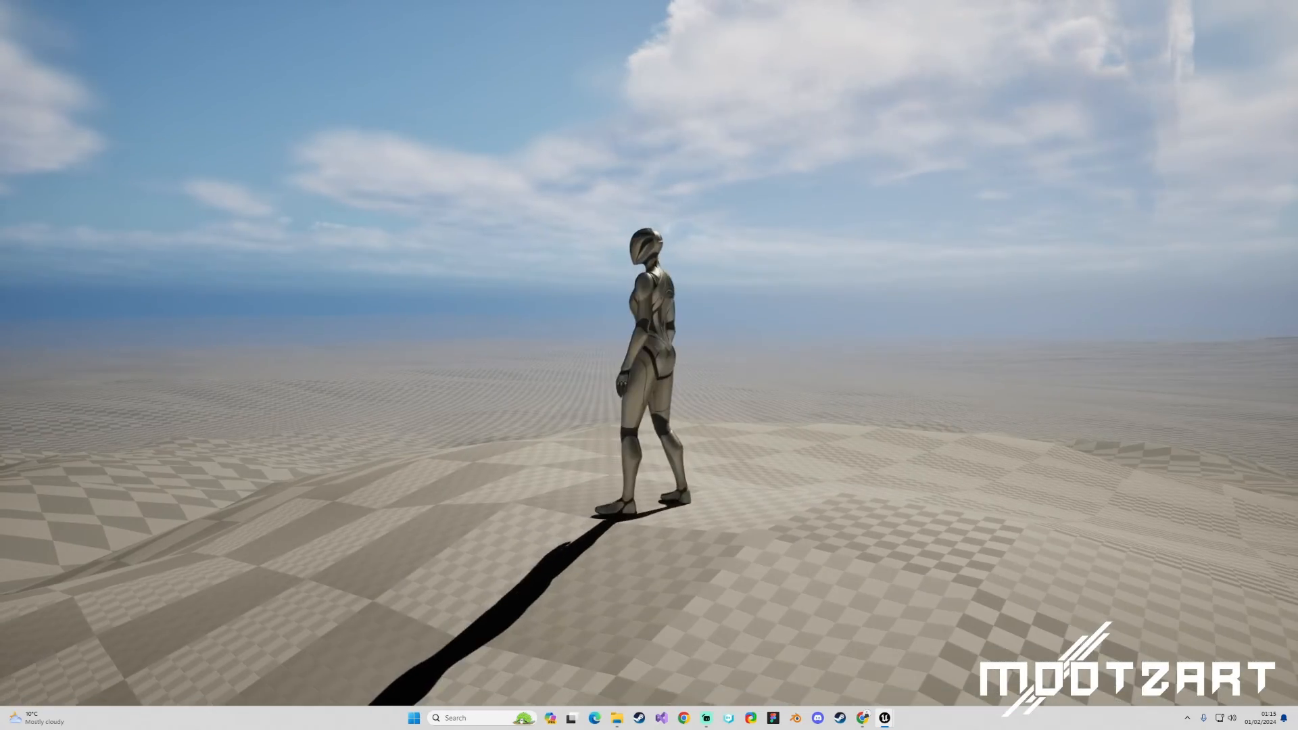
key("s")
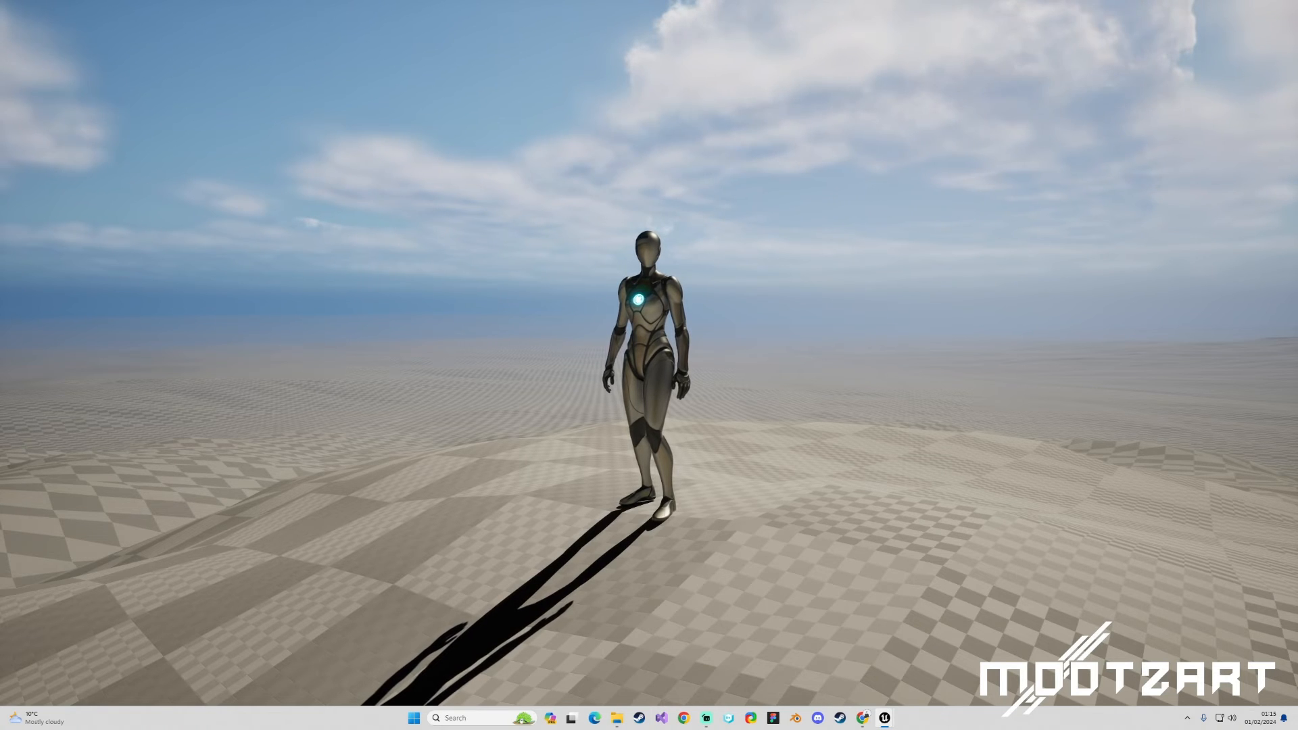
Step: End the full-screen play session and enlarge the World Partition map in the editor layout
key("Escape")
key("F11")
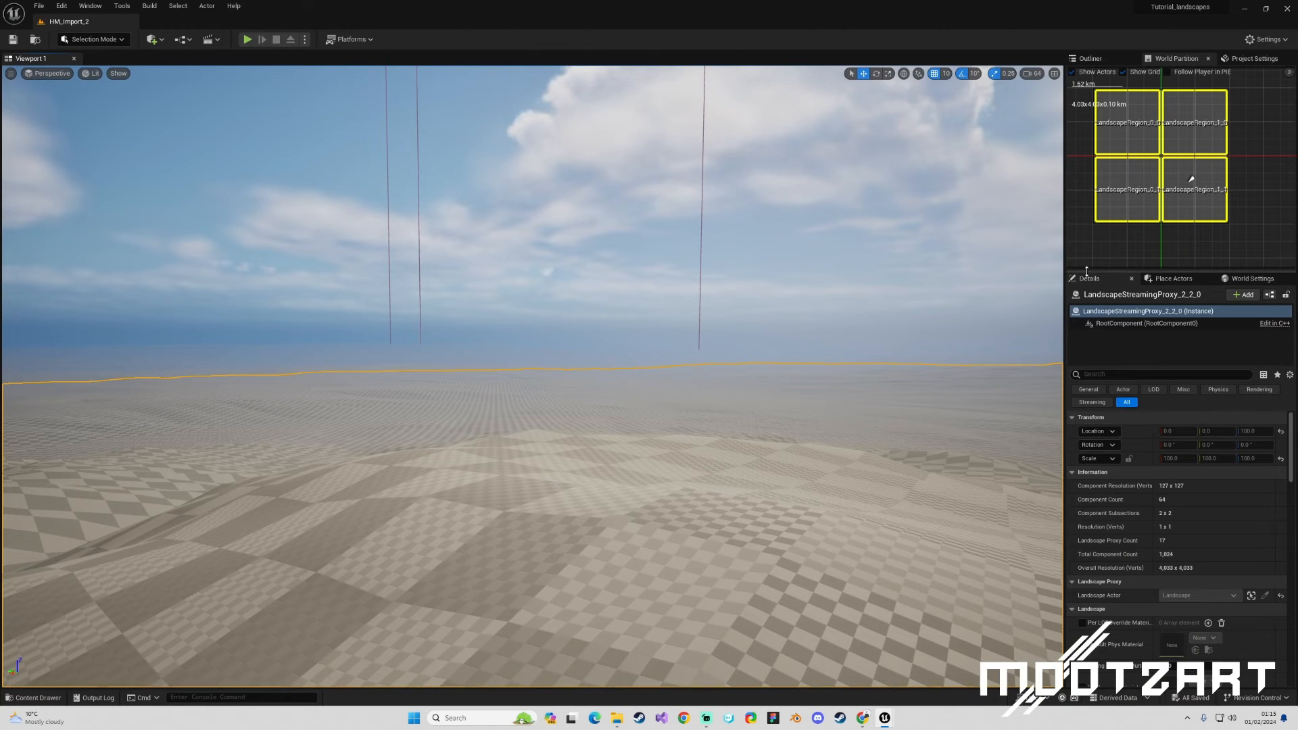
left_click_drag(1149, 271, 1149, 407)
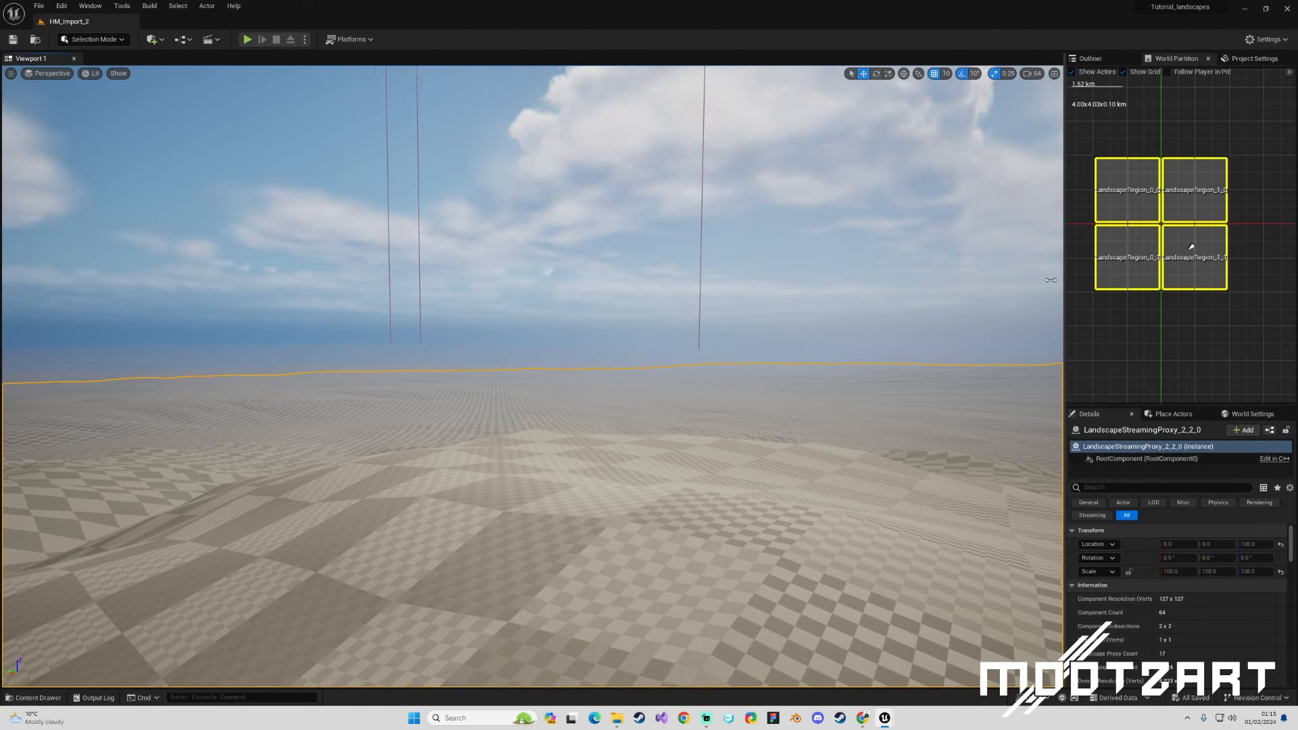
left_click_drag(1050, 280, 897, 280)
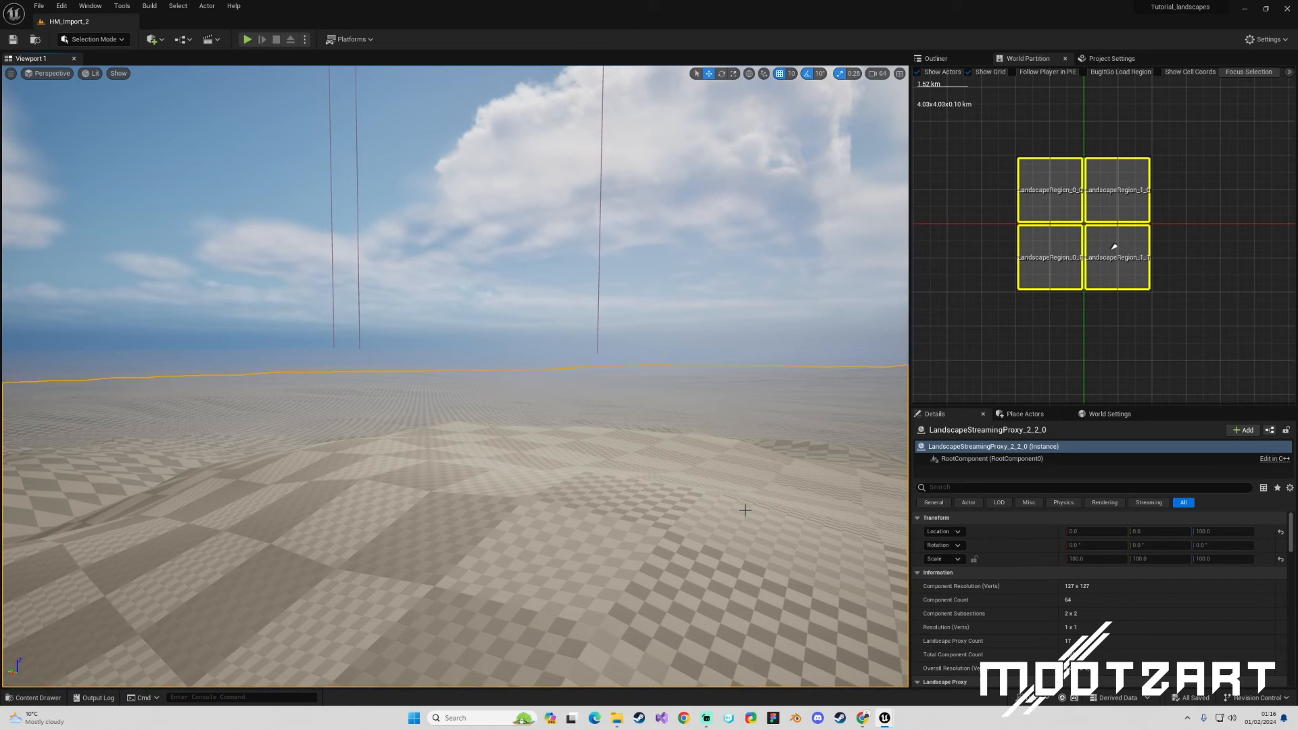
Step: Fly around and above the imported landscape to examine its full extent and terrain relief from several sides
key("s")
right_click_drag(744, 510, 764, 601)
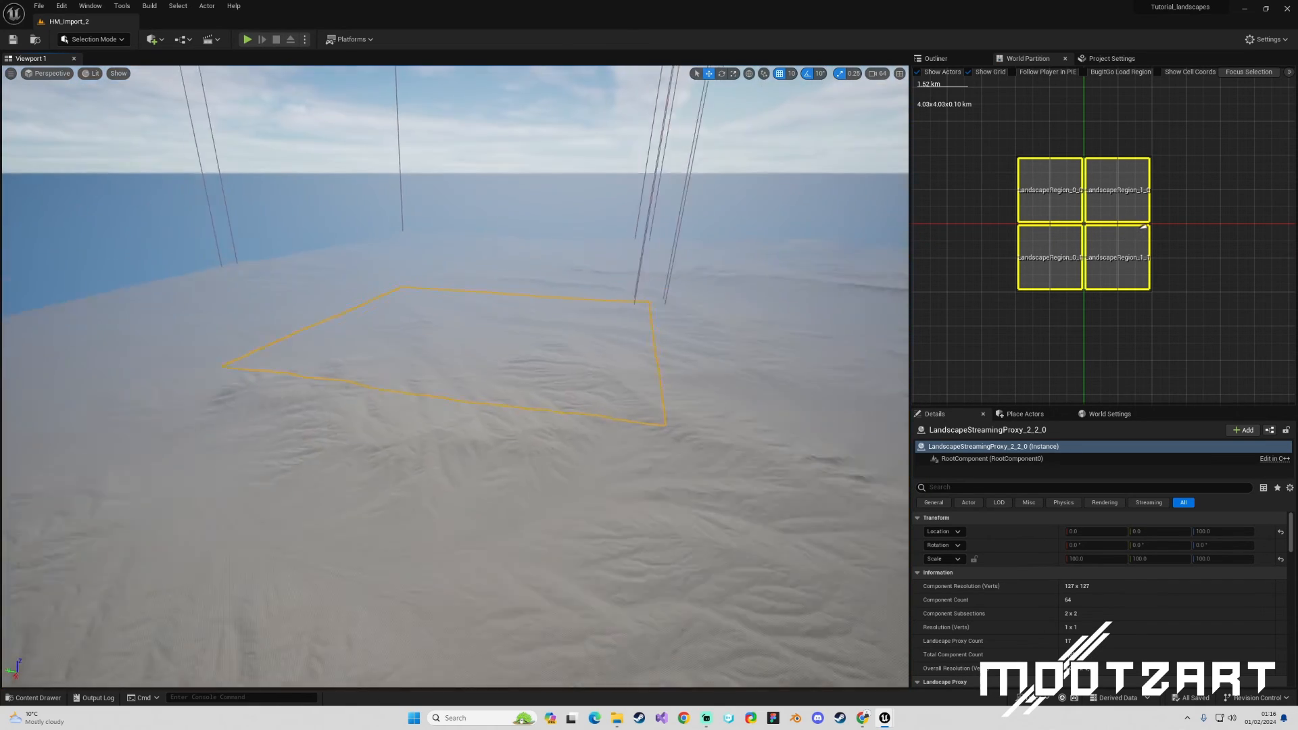
right_click_drag(678, 412, 590, 415)
key("s")
key("d")
key("w")
key("w")
key("d")
key("s")
key("d")
key("d")
key("d")
key("w")
key("d")
key("s")
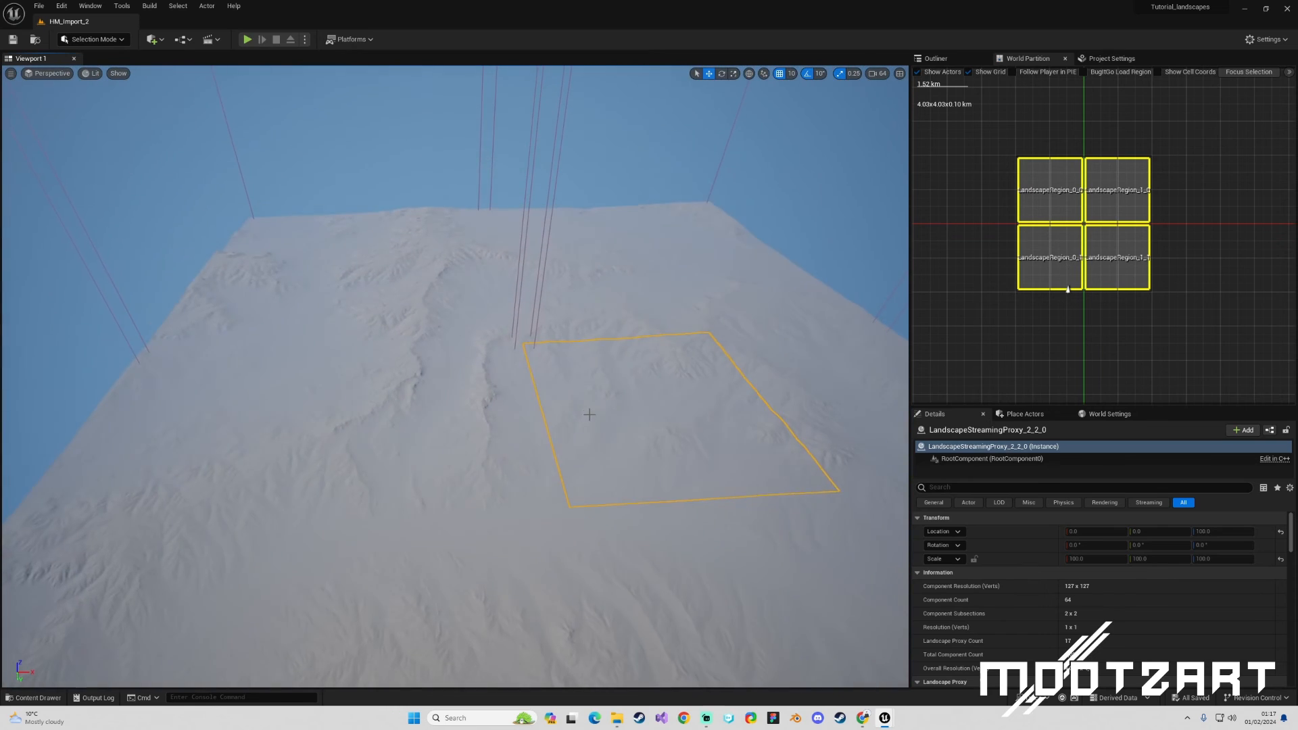
right_click_drag(526, 454, 379, 434)
key("d")
key("w")
mouse_move(399, 336)
right_mouse_down()
mouse_move(338, 304)
mouse_move(399, 297)
mouse_move(414, 333)
right_mouse_up()
key("a")
key("w")
key("w")
right_click_drag(366, 405, 297, 340)
key("s")
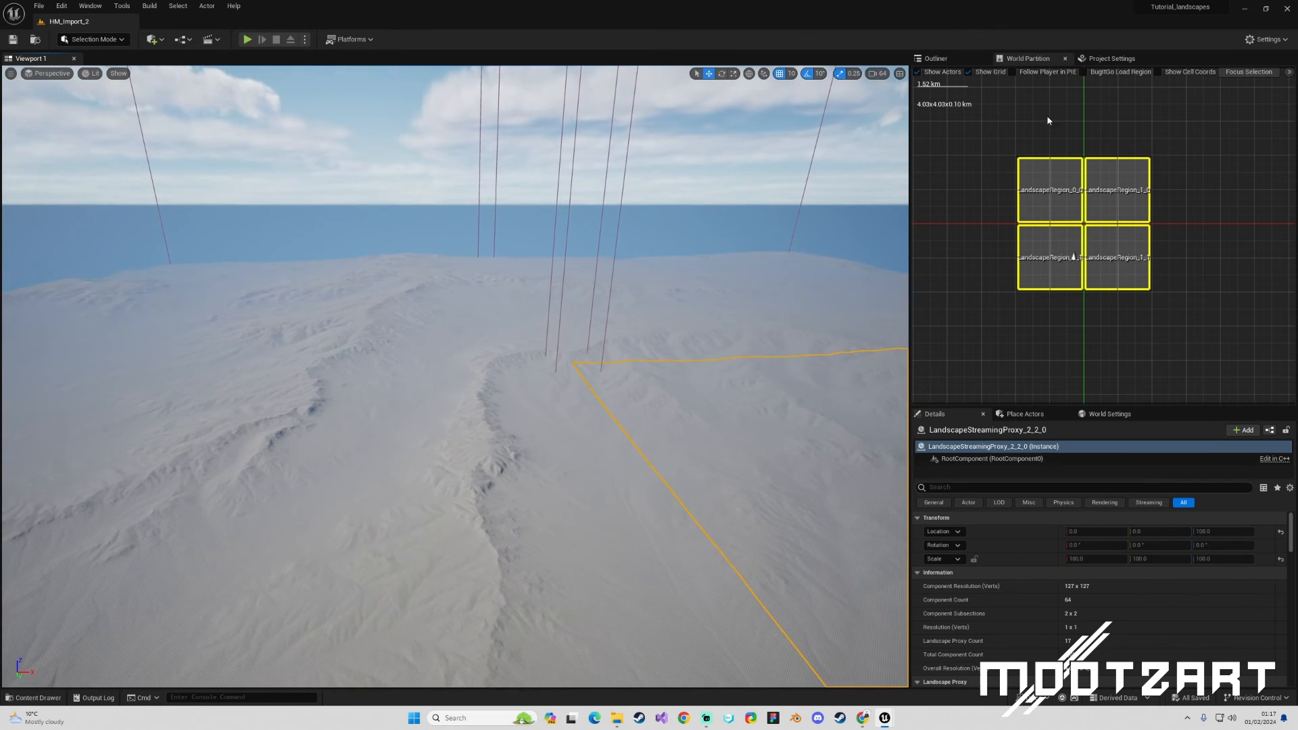
Step: Select the parent Landscape actor and set its Z scale to 200
left_click(946, 59)
left_click(960, 133)
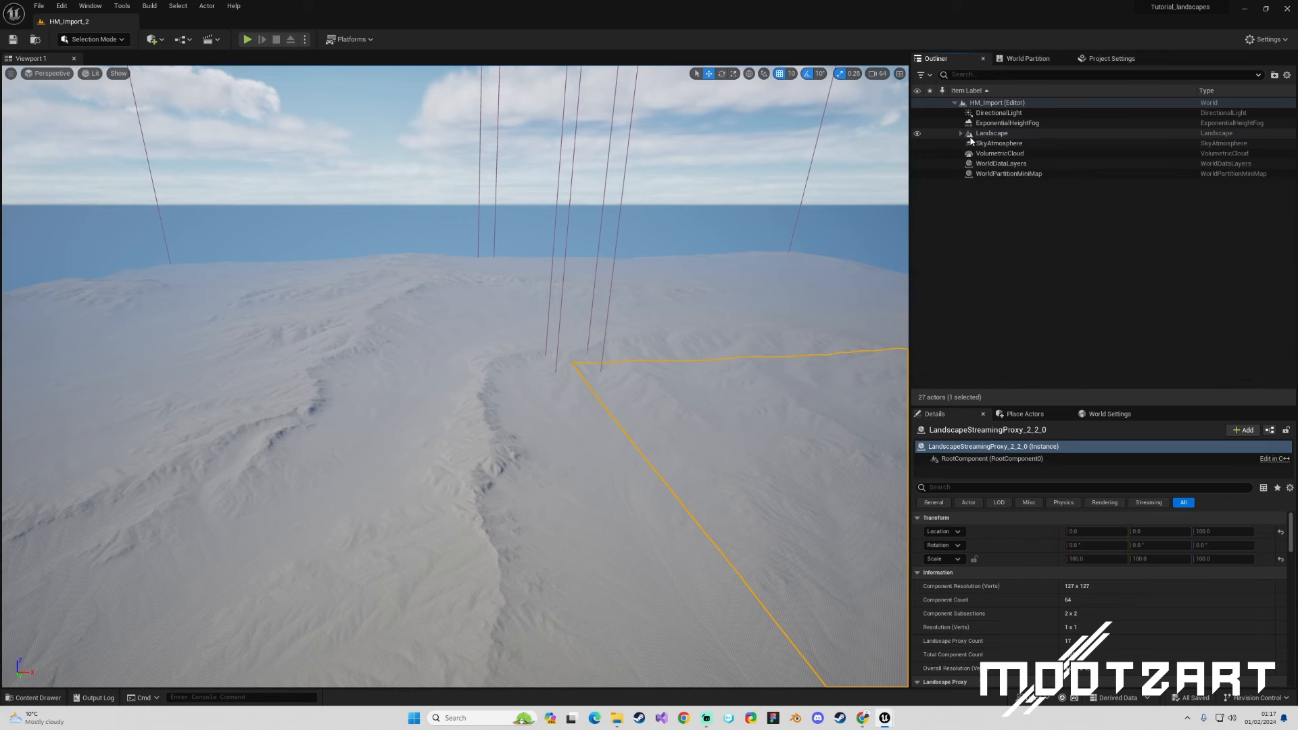
left_click(987, 133)
left_click(1234, 561)
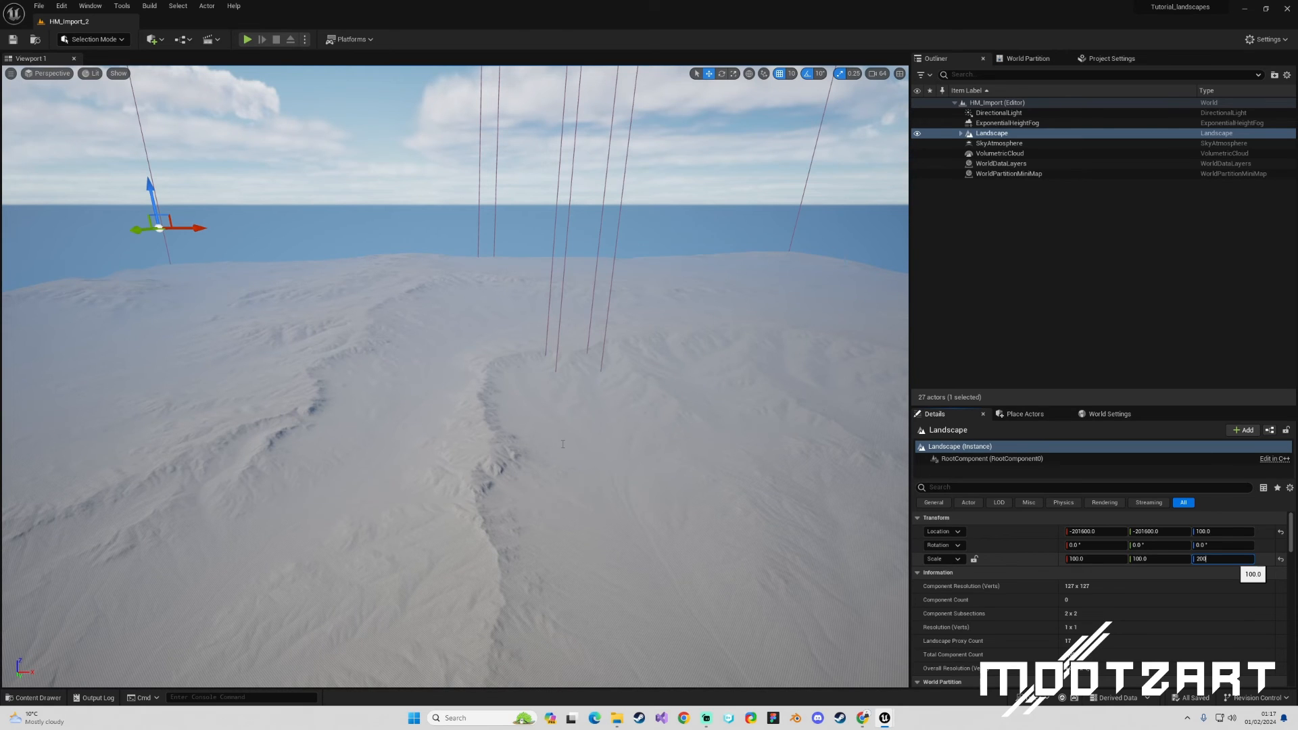
key("Return")
Step: Lower the ExponentialHeightFog actor to a Z location of about -36750 to clear the fog covering the terrain
key("s")
mouse_move(645, 355)
right_mouse_down()
mouse_move(625, 392)
mouse_move(638, 378)
right_mouse_up()
key("w")
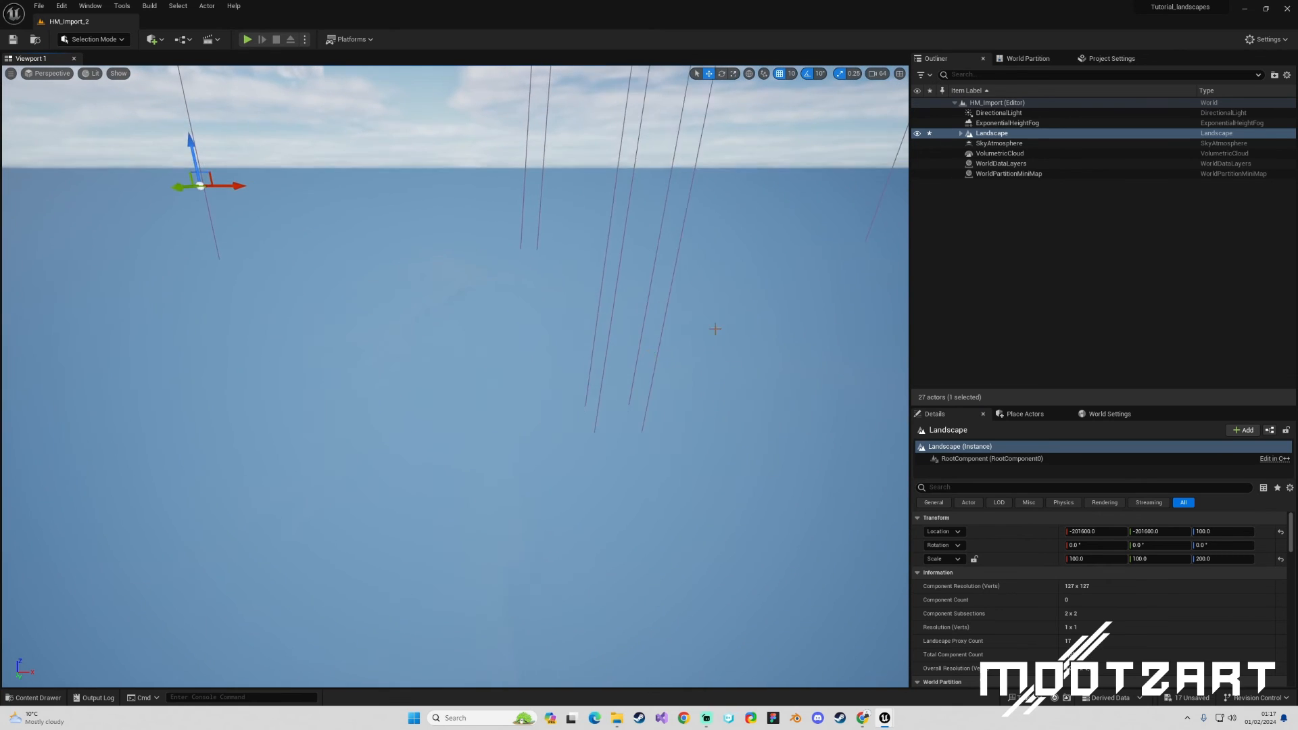
left_click(1007, 123)
right_click_drag(737, 139, 750, 139)
key("s")
right_click_drag(721, 277, 785, 261)
mouse_move(688, 279)
left_mouse_down()
mouse_move(684, 317)
mouse_move(687, 304)
left_mouse_up()
key("w")
right_click_drag(686, 303, 727, 292)
key("w")
key("w")
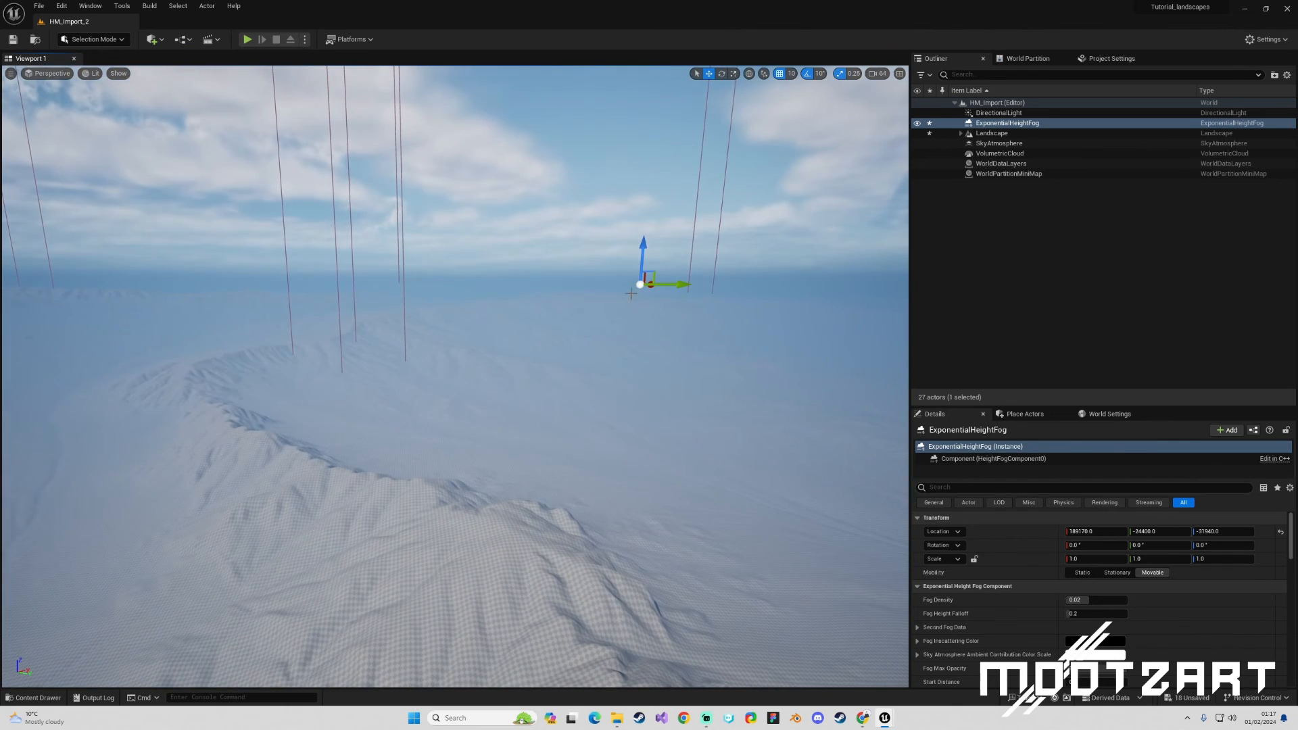
left_click_drag(645, 244, 646, 253)
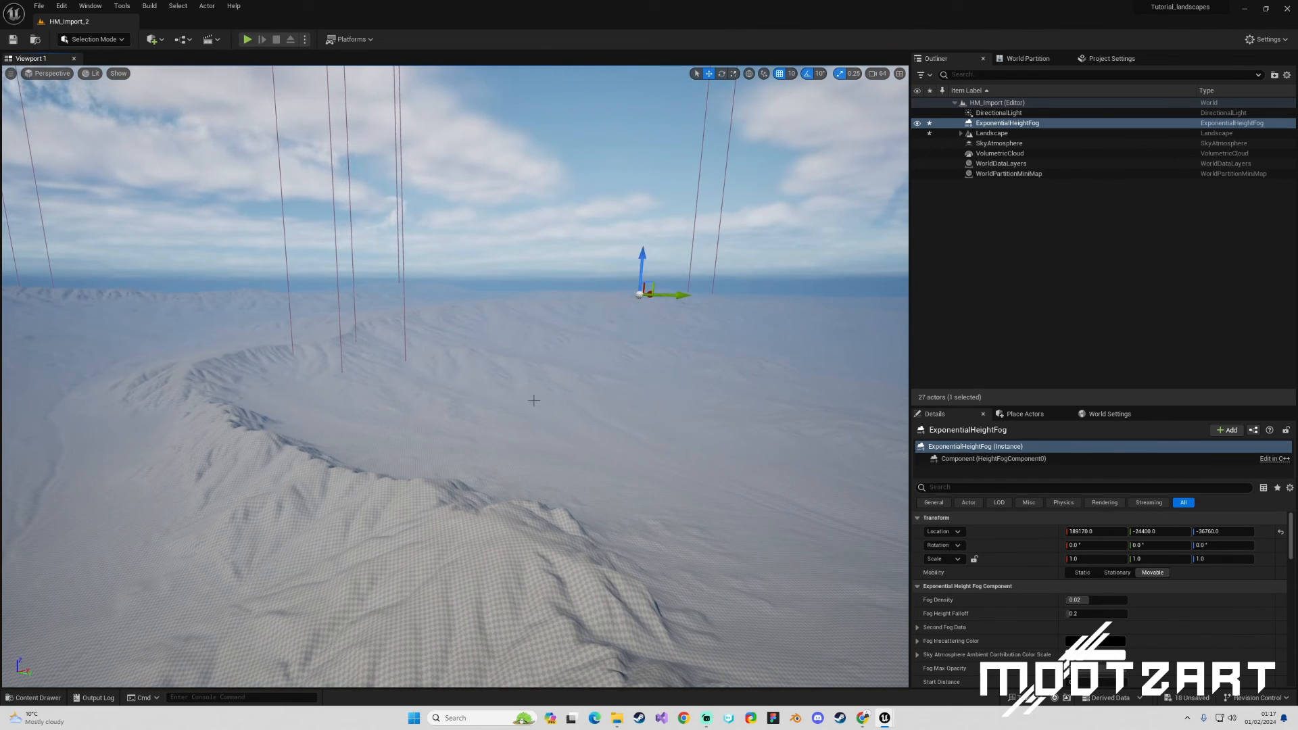
Step: Play the level from a spot on the near ridge, run the character around the rescaled terrain, and end the session
right_click(440, 519)
left_click(471, 511)
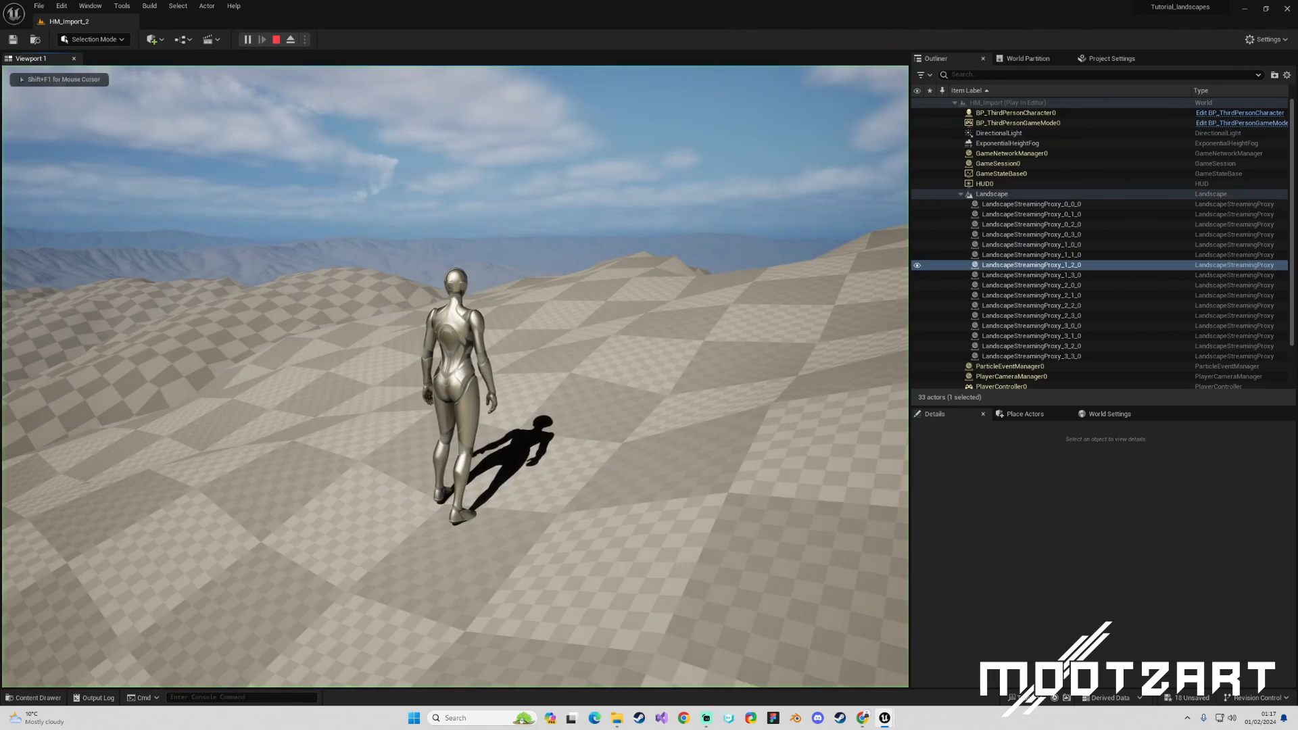
key("w")
key("w")
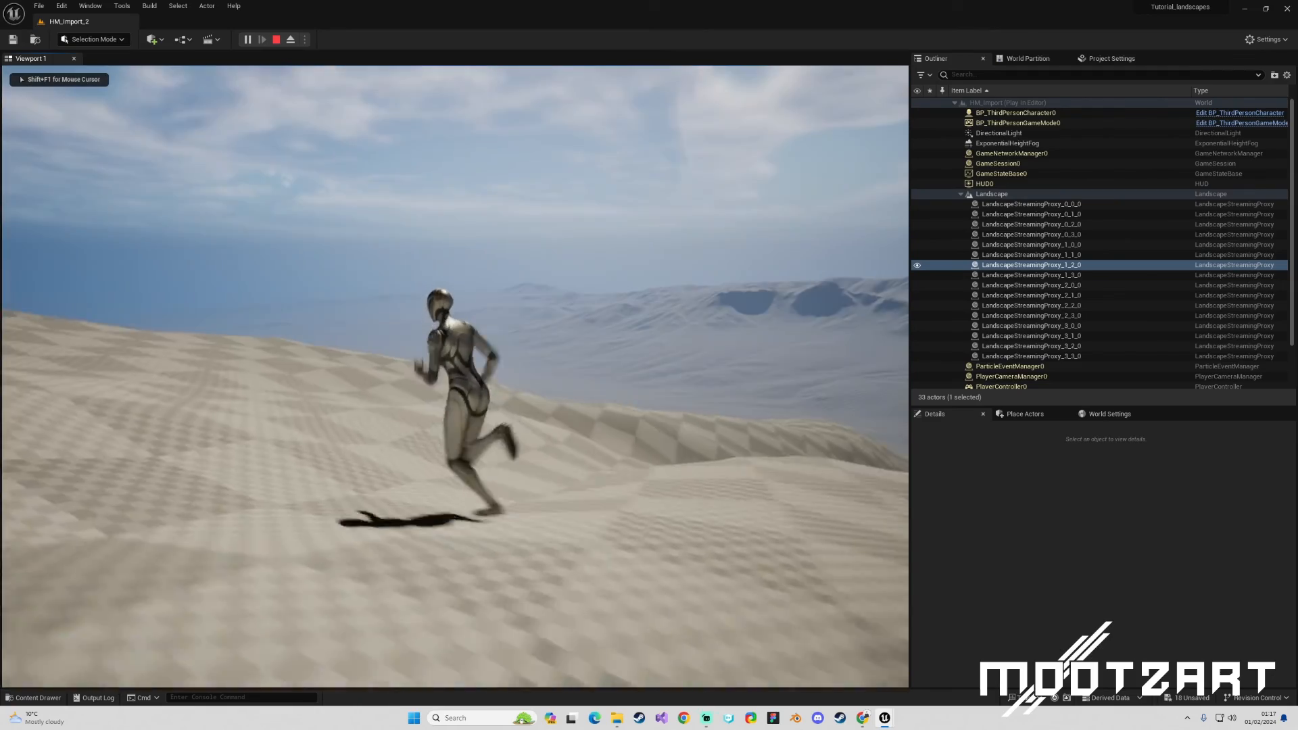
key("w")
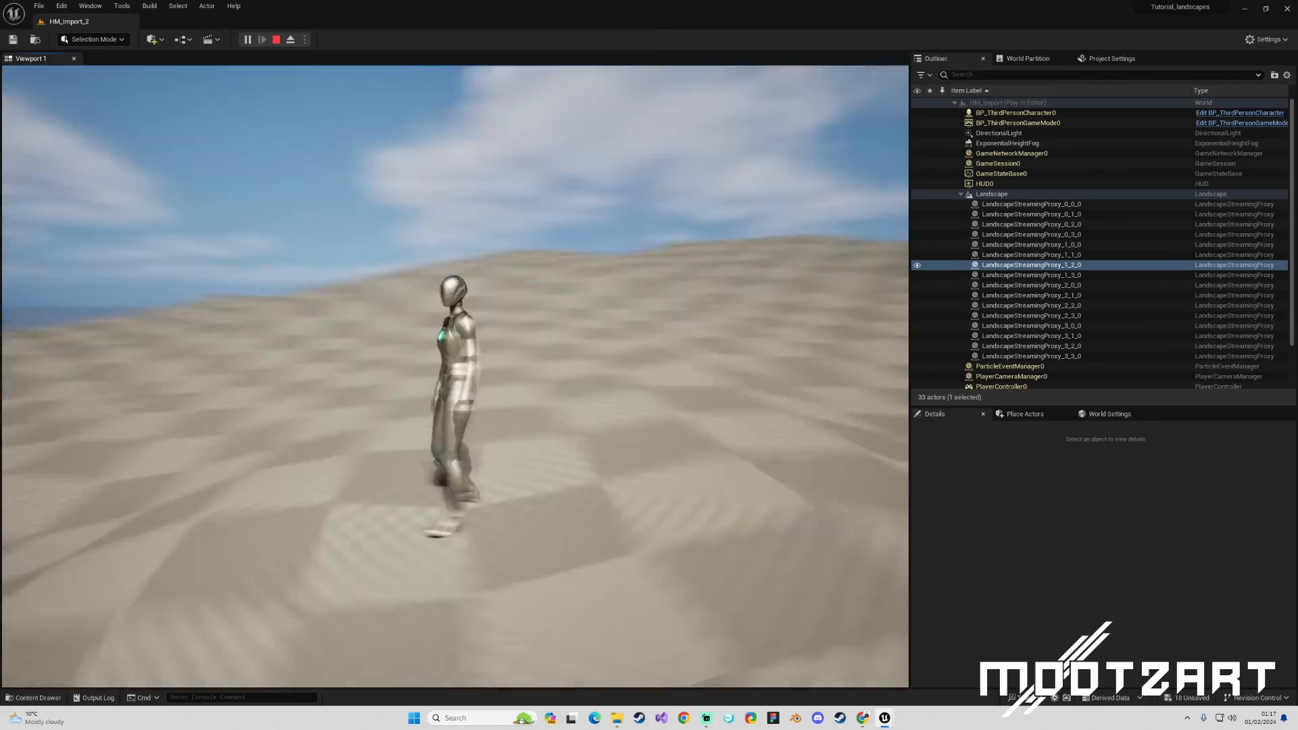
key("w")
key("d")
key("a")
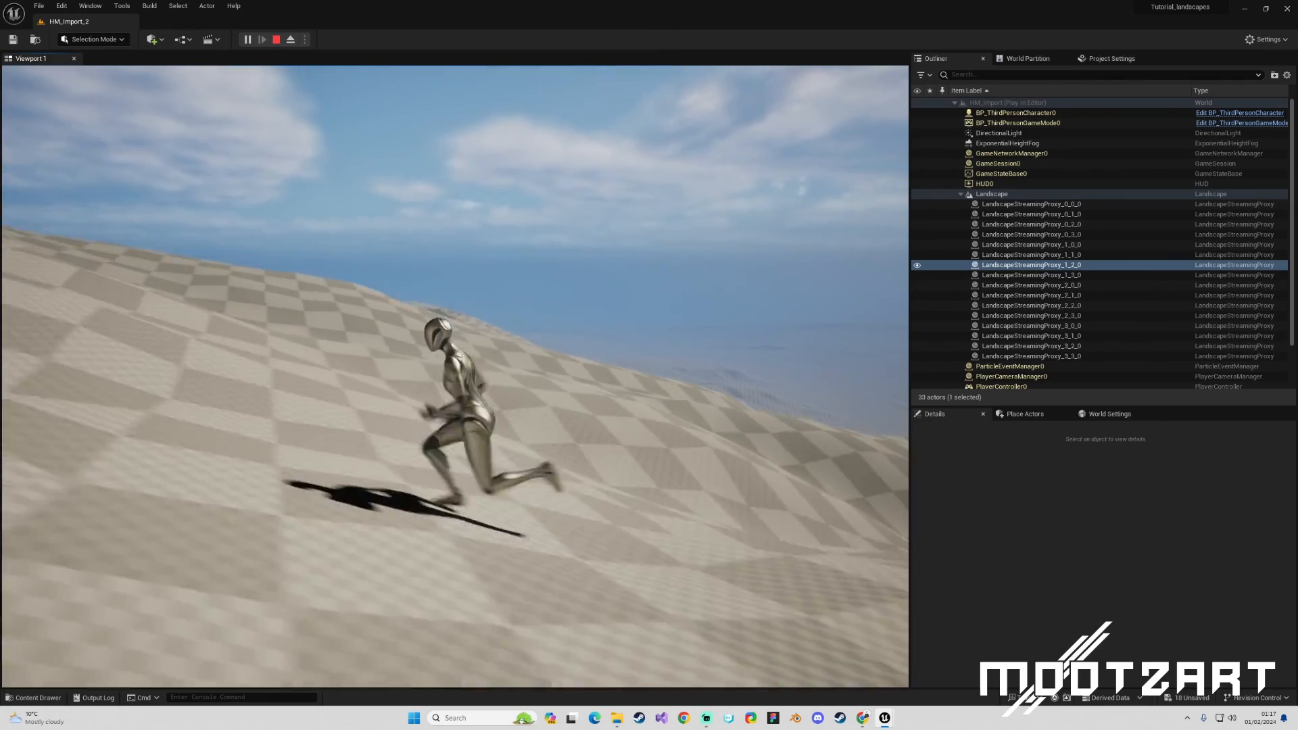
key("w")
key("w")
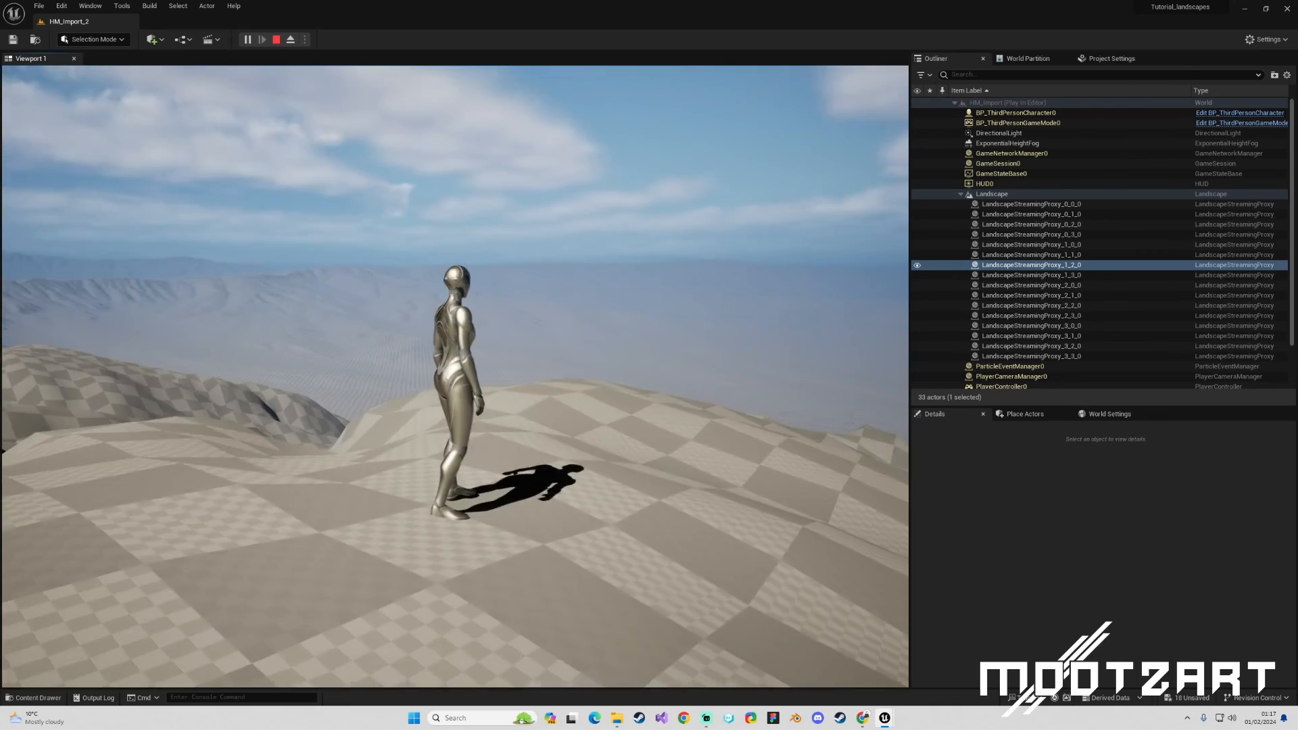
key("w")
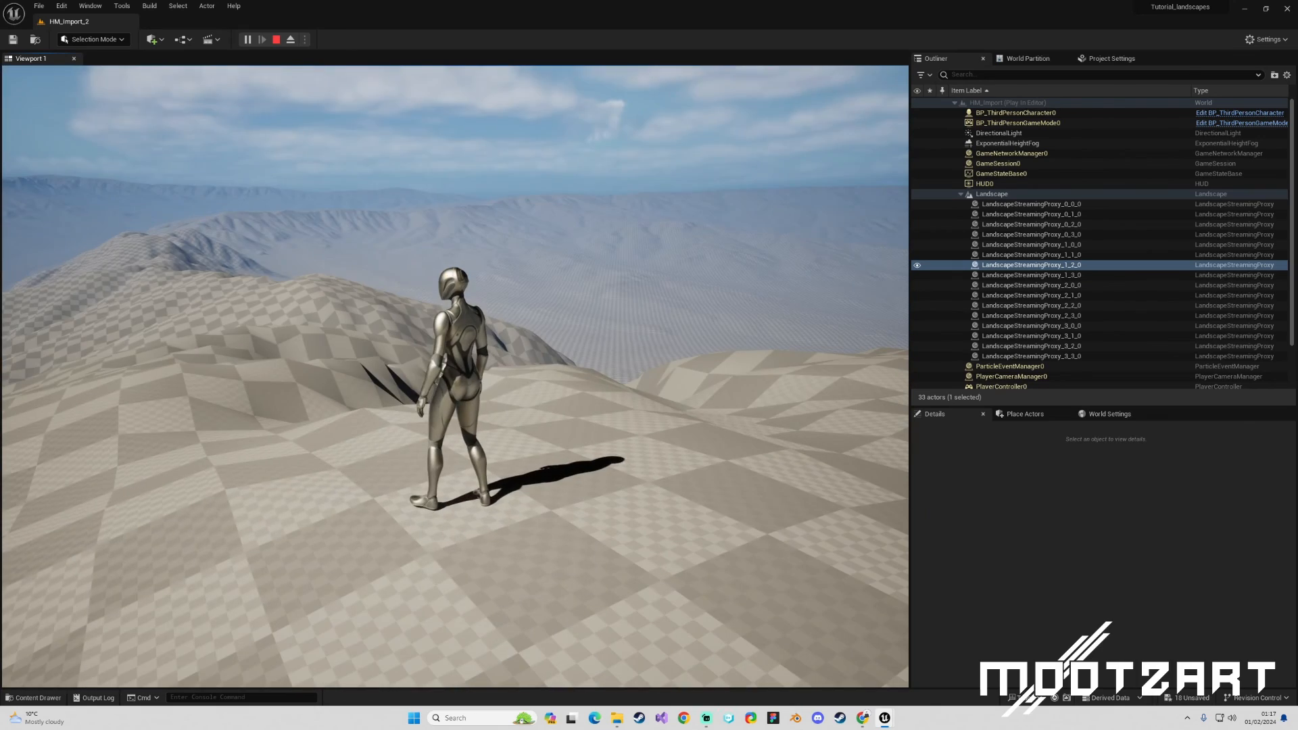
key("Escape")
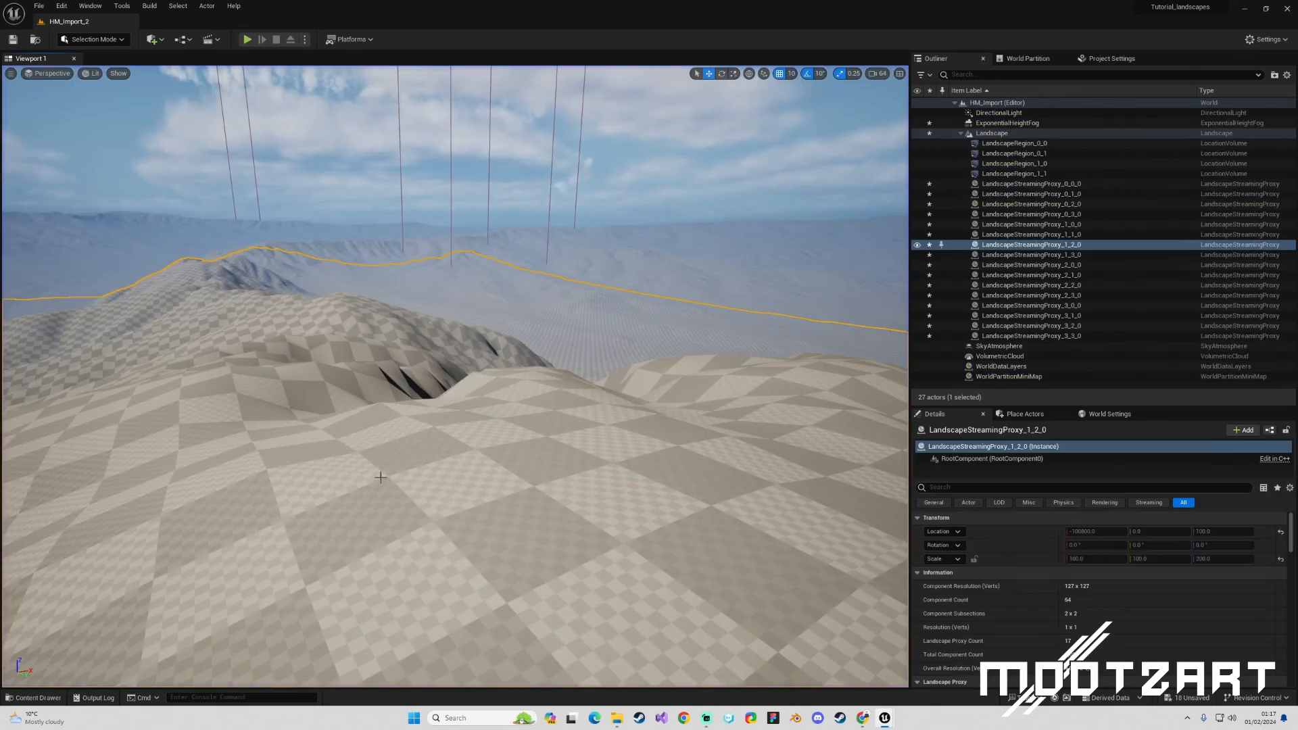
Step: Clear the landscape selection and examine the rescaled terrain from a distance and close to its ridges
right_click_drag(516, 574, 467, 574)
key("s")
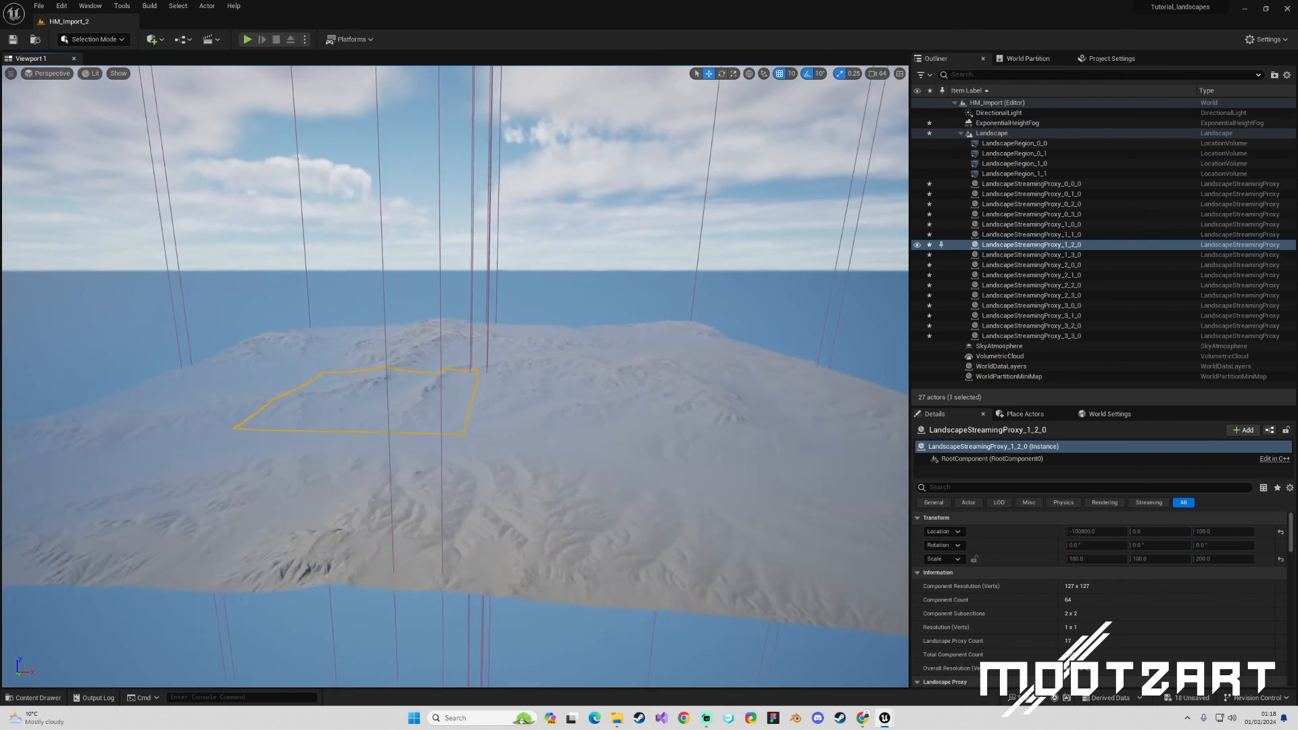
left_click(517, 574)
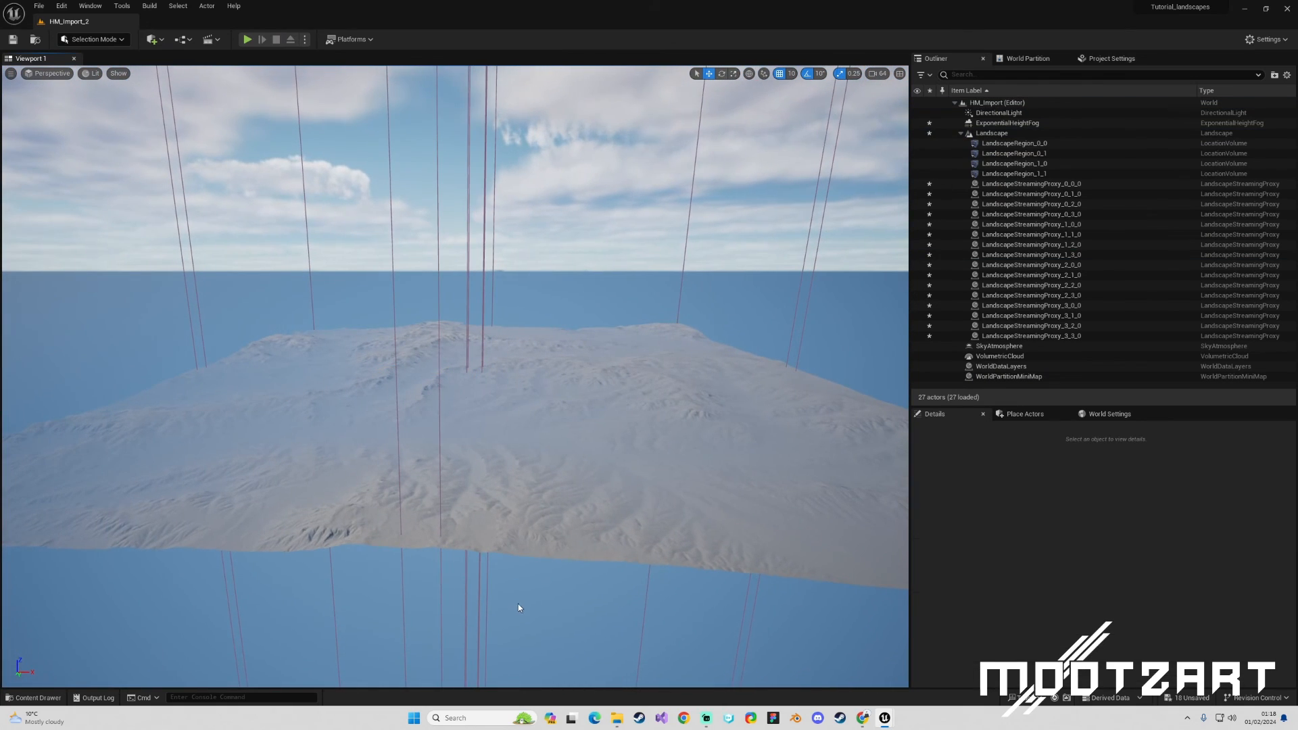
right_click_drag(609, 406, 400, 373)
key("w")
key("s")
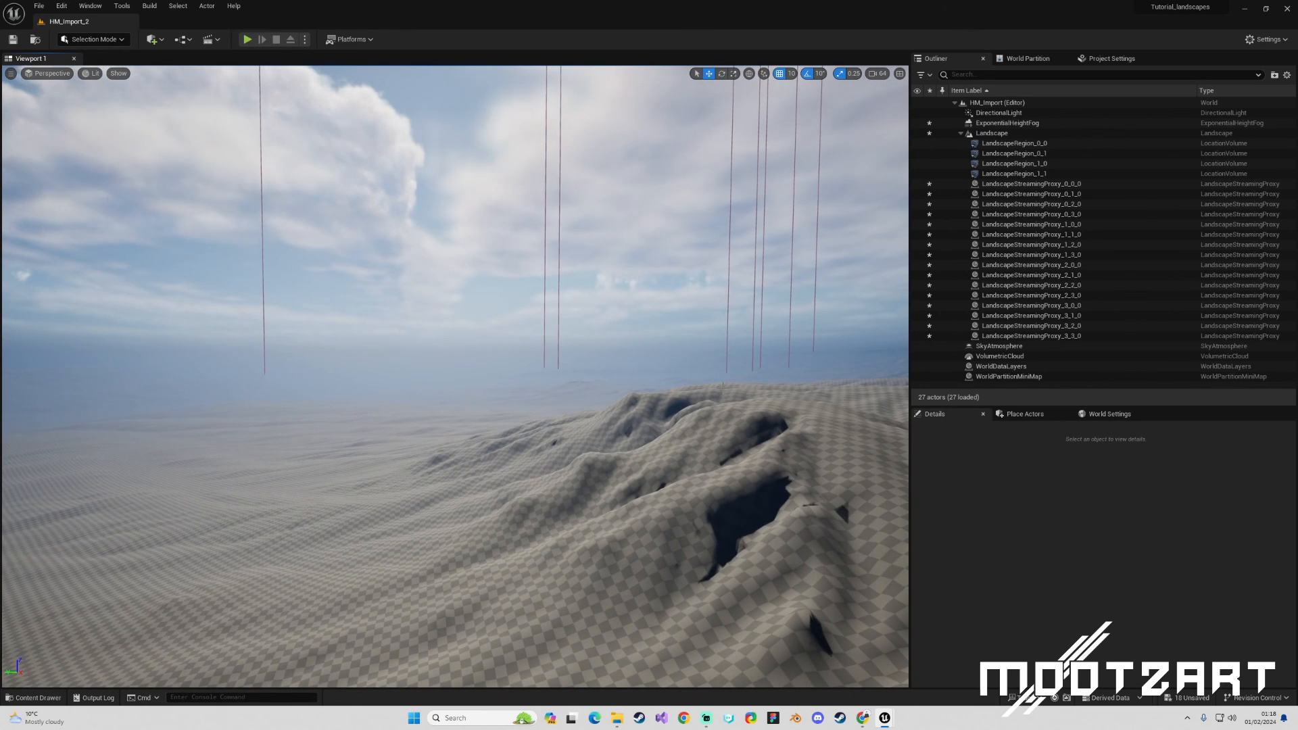